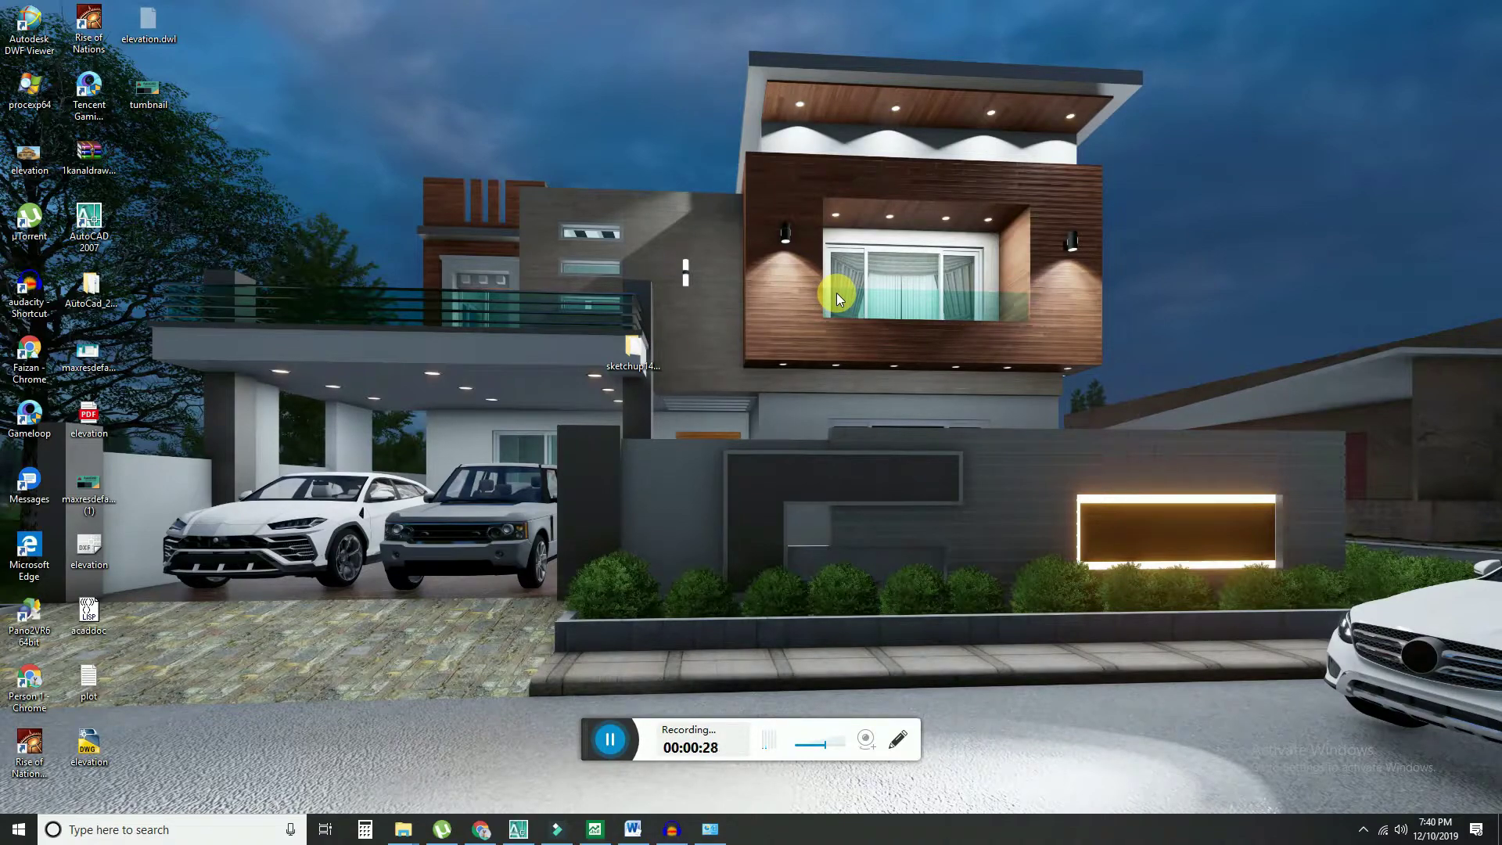
- Open the sketchup14_setup folder from the desktop and go into its sketchup14 subfolder
click(639, 349)
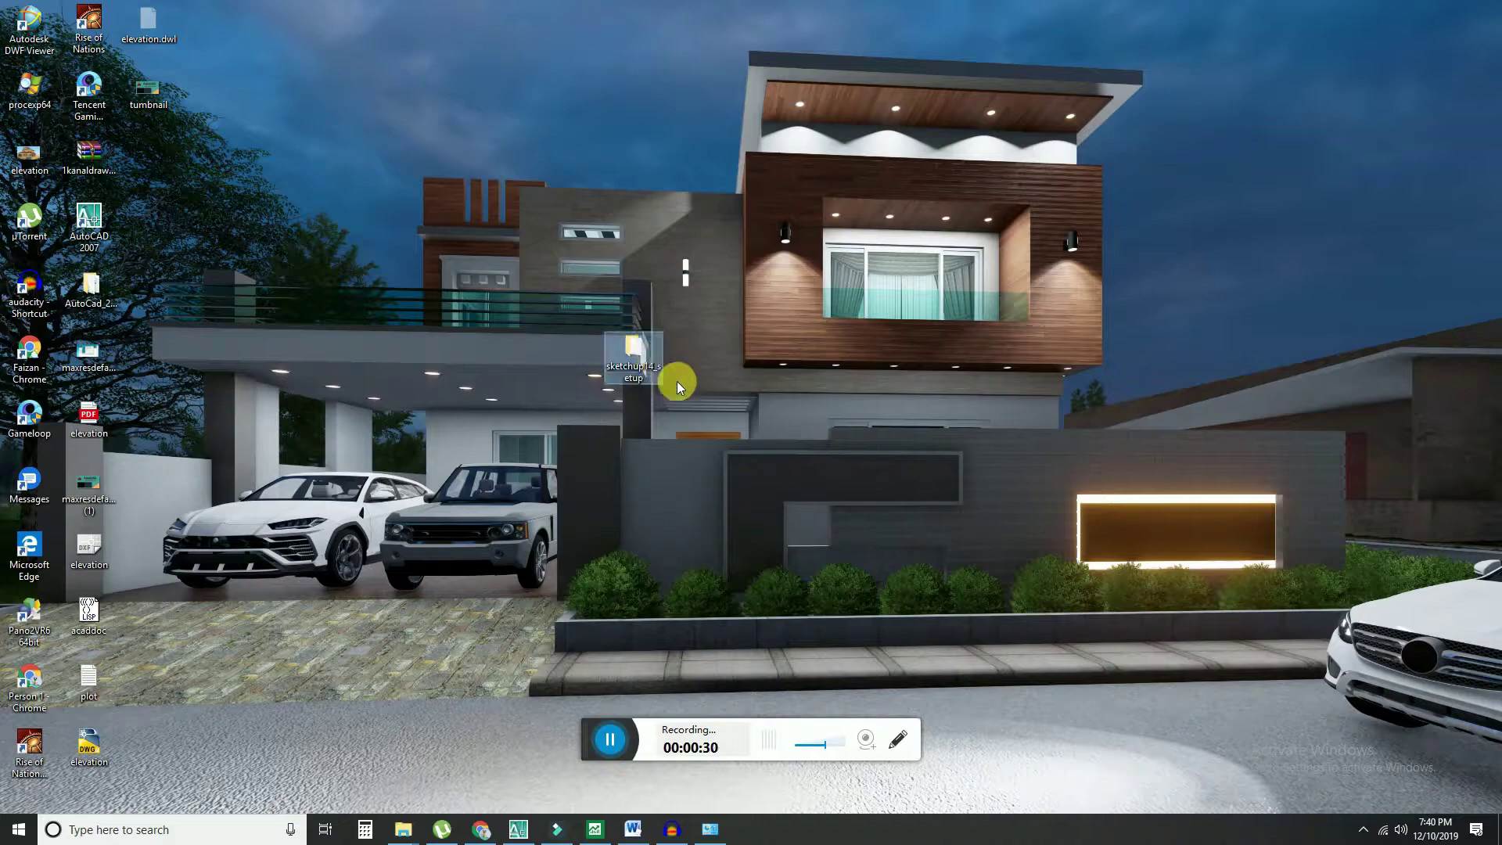
mouse_move(635, 375)
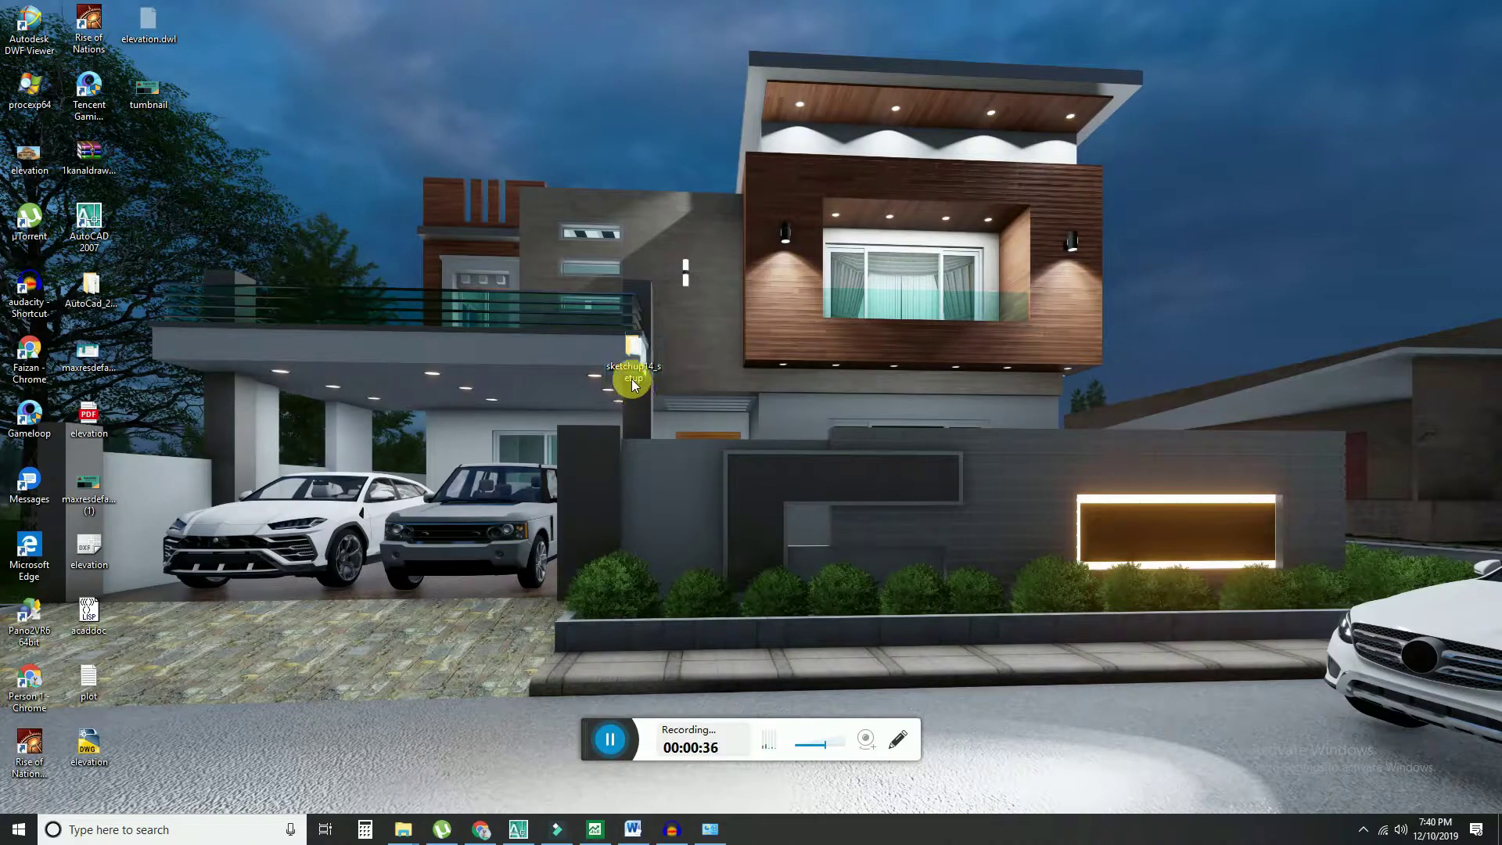
mouse_move(634, 341)
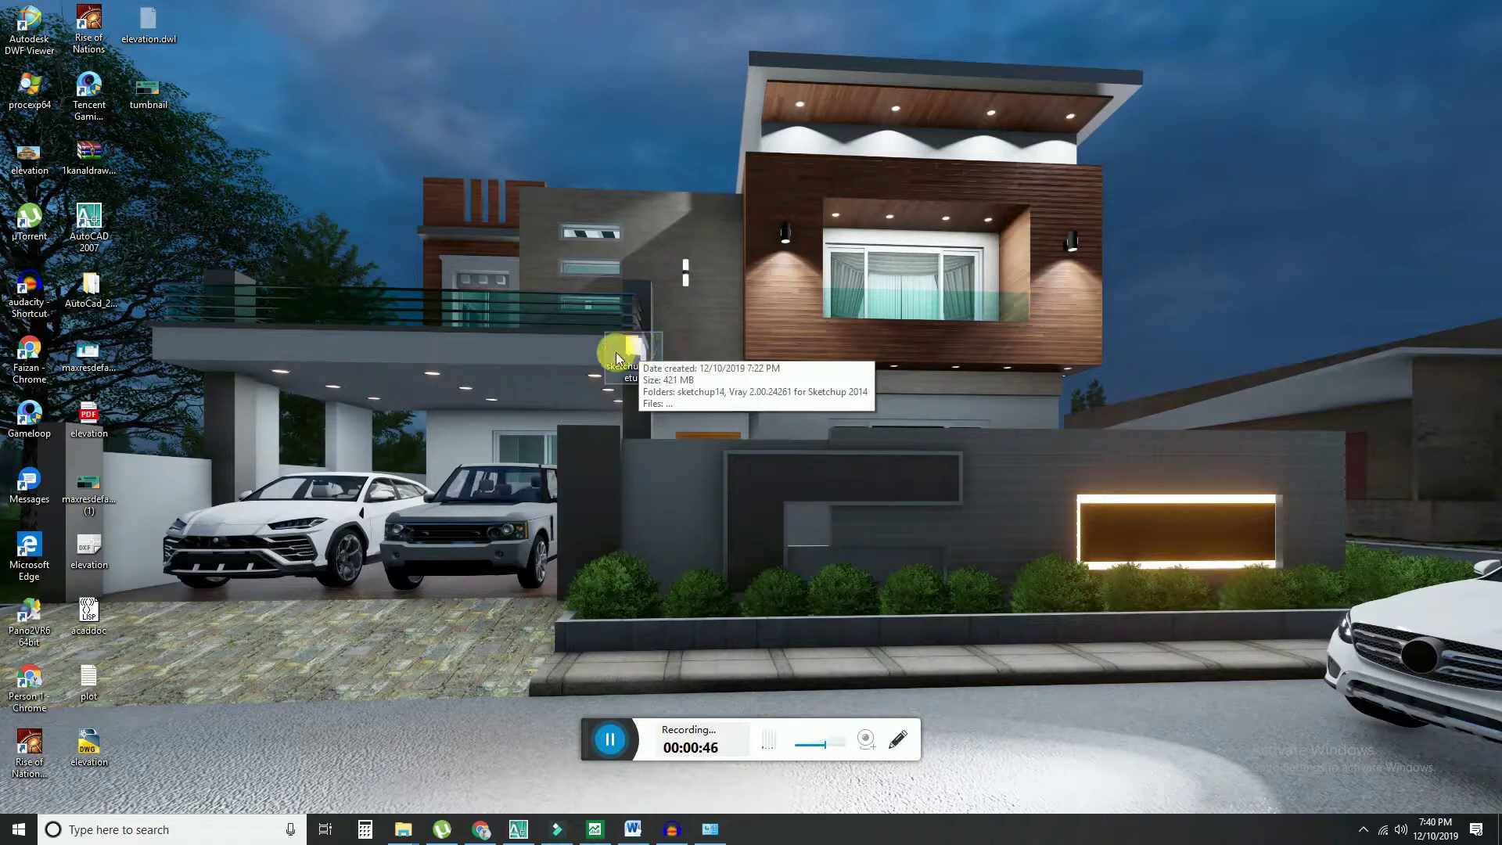
click(636, 350)
double_click(636, 350)
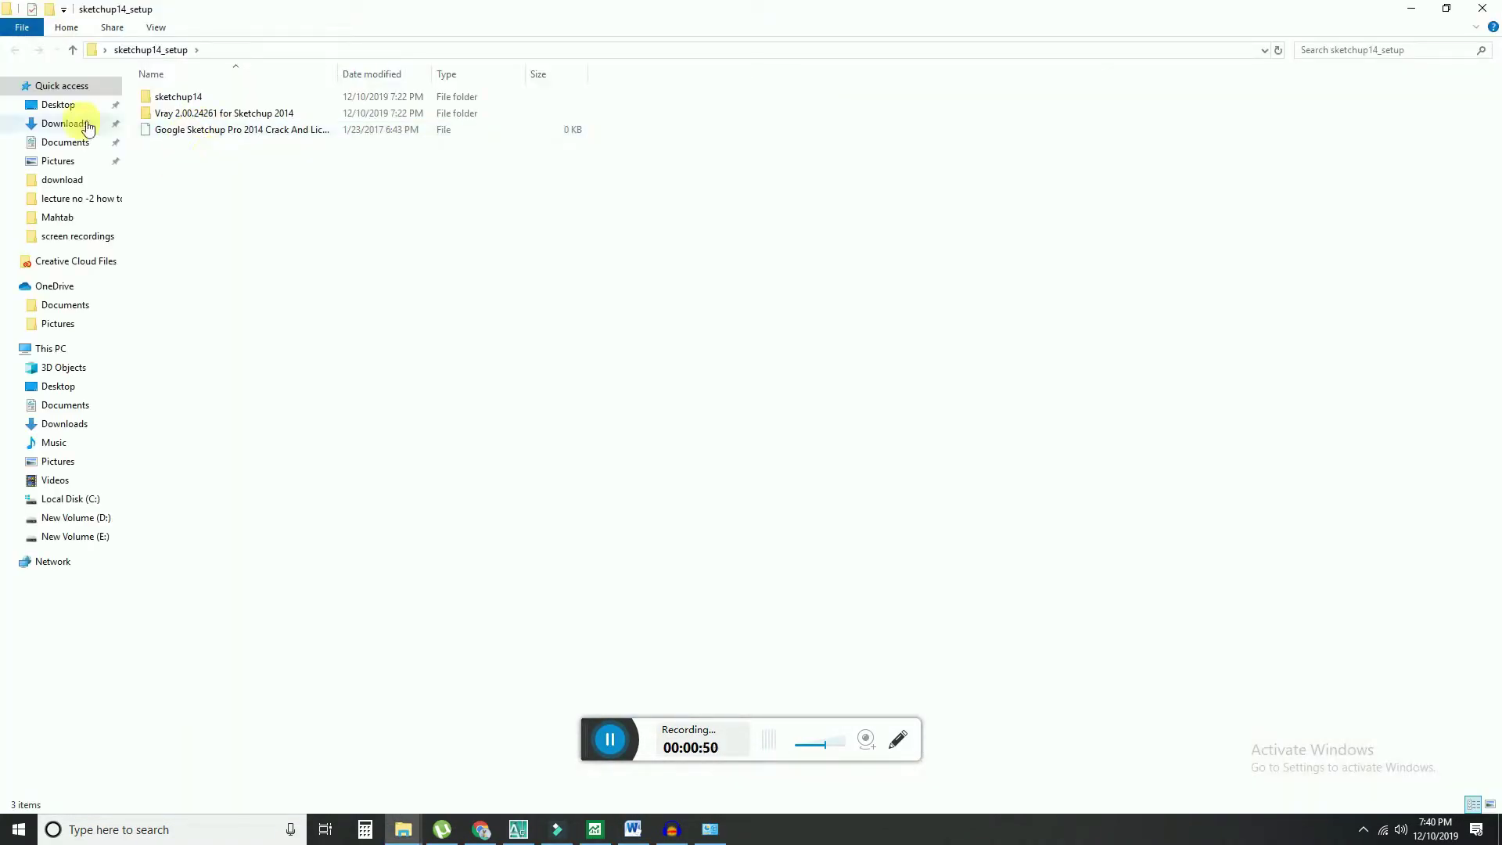
double_click(178, 98)
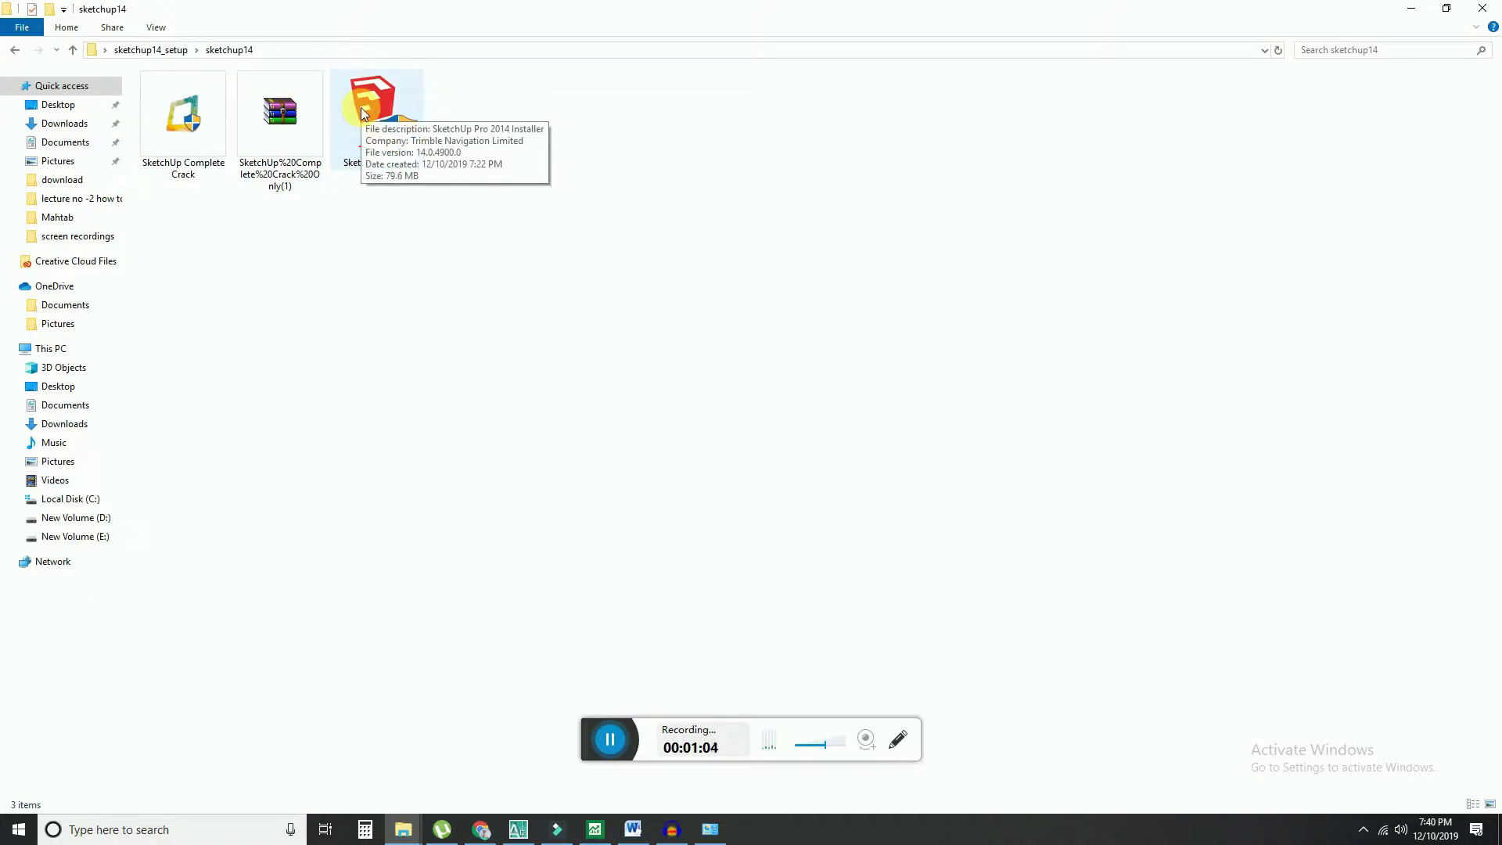
- Launch the SketchUpPro-en installer and move its setup wizard window near the folder's files
drag(597, 742, 712, 831)
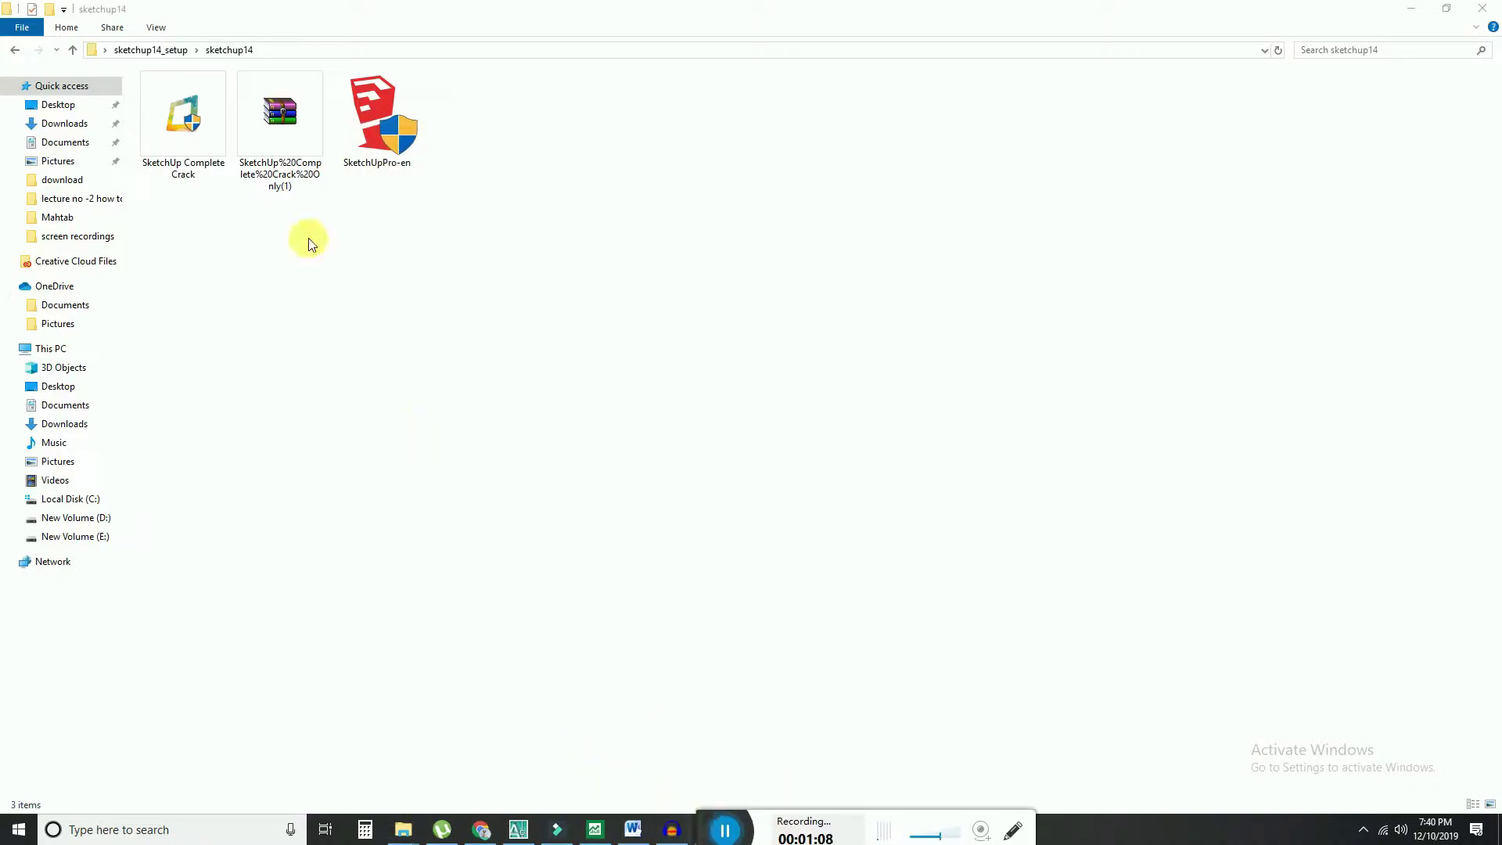
click(372, 111)
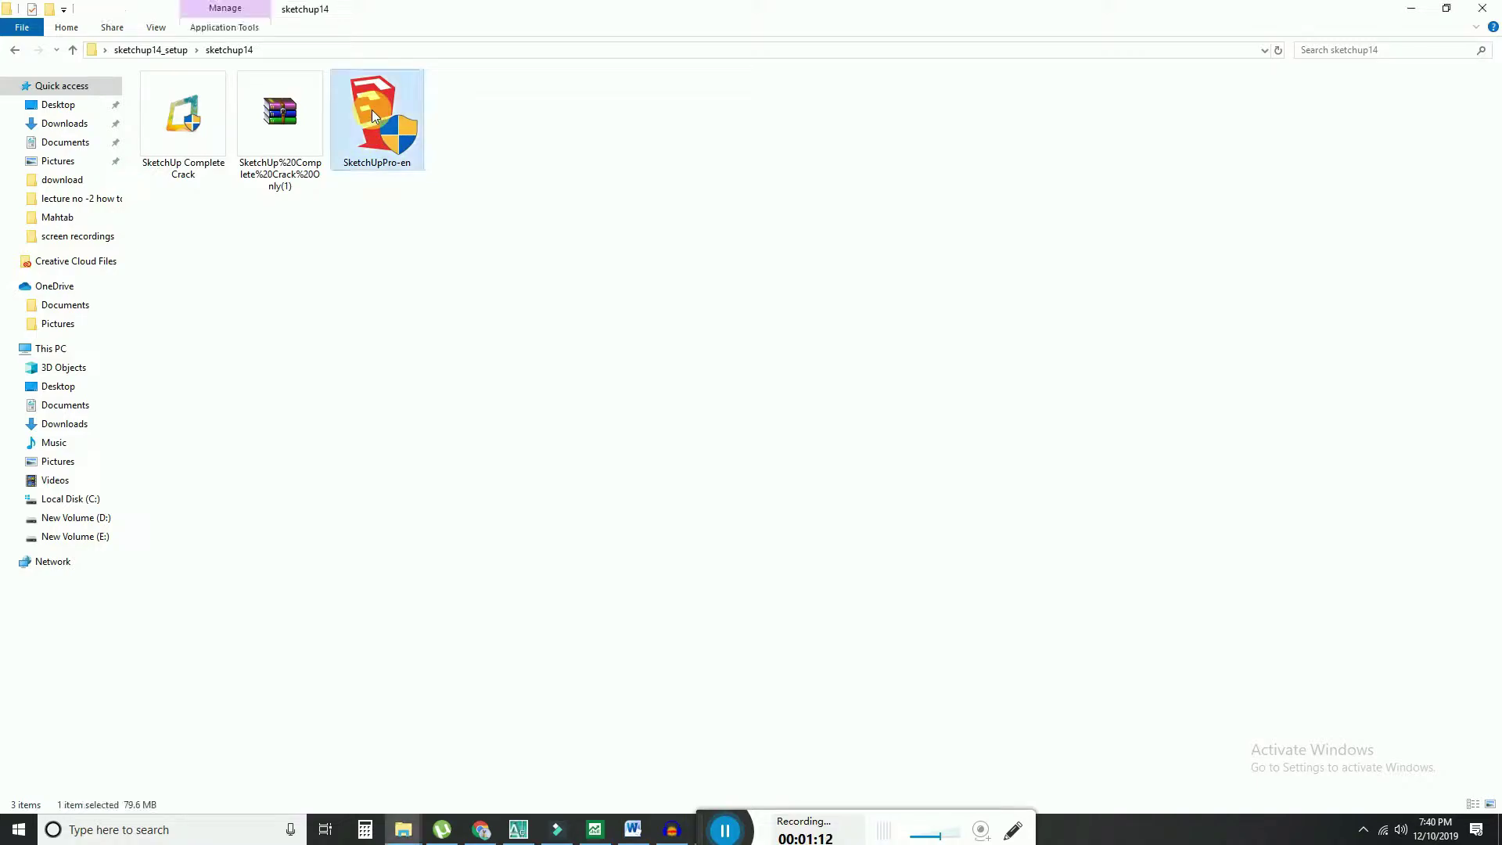
double_click(372, 111)
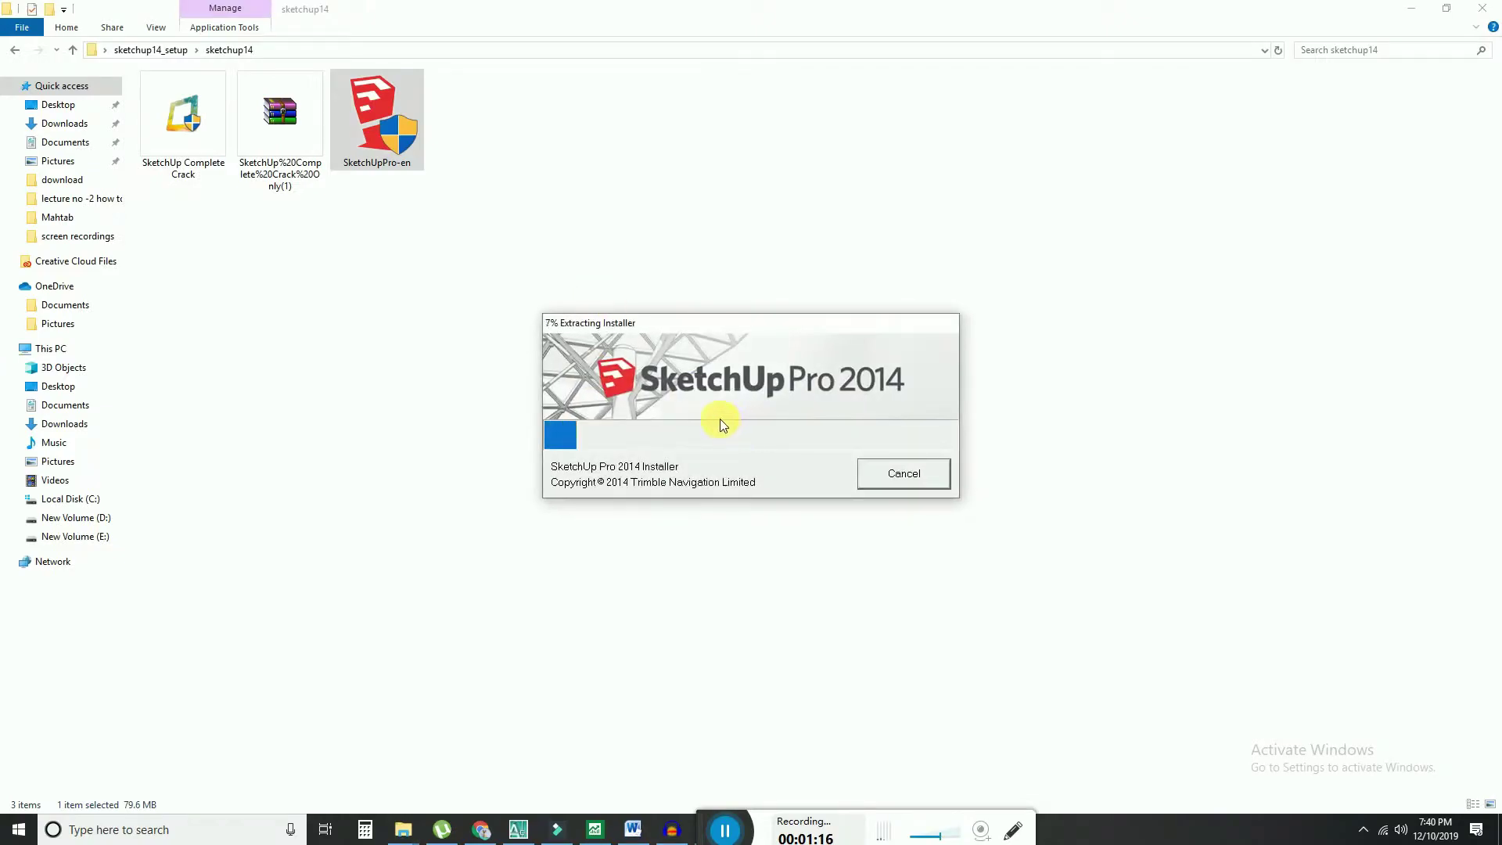
drag(724, 323, 632, 304)
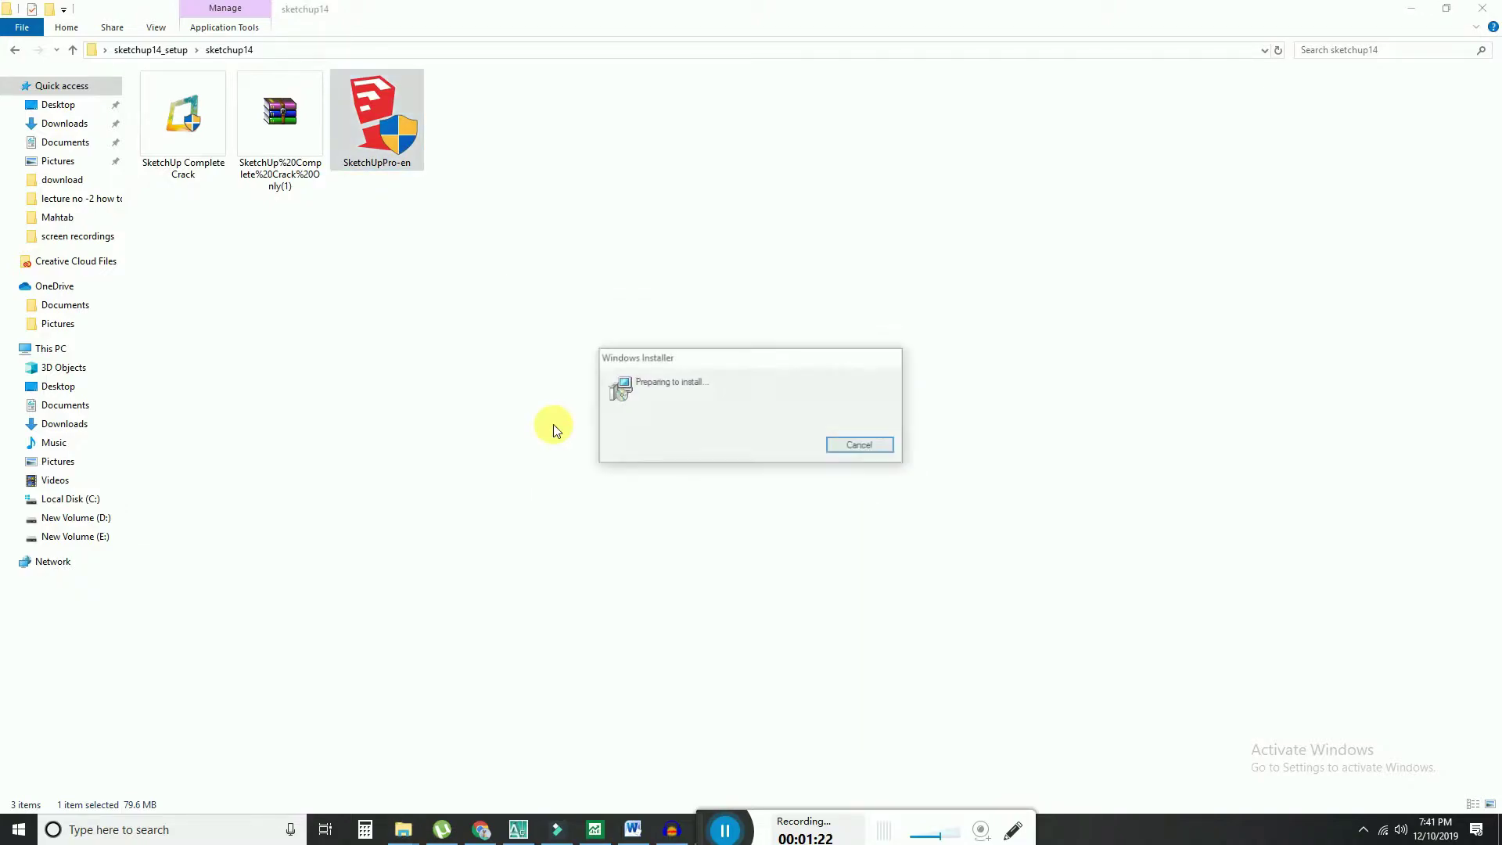
drag(771, 264, 633, 244)
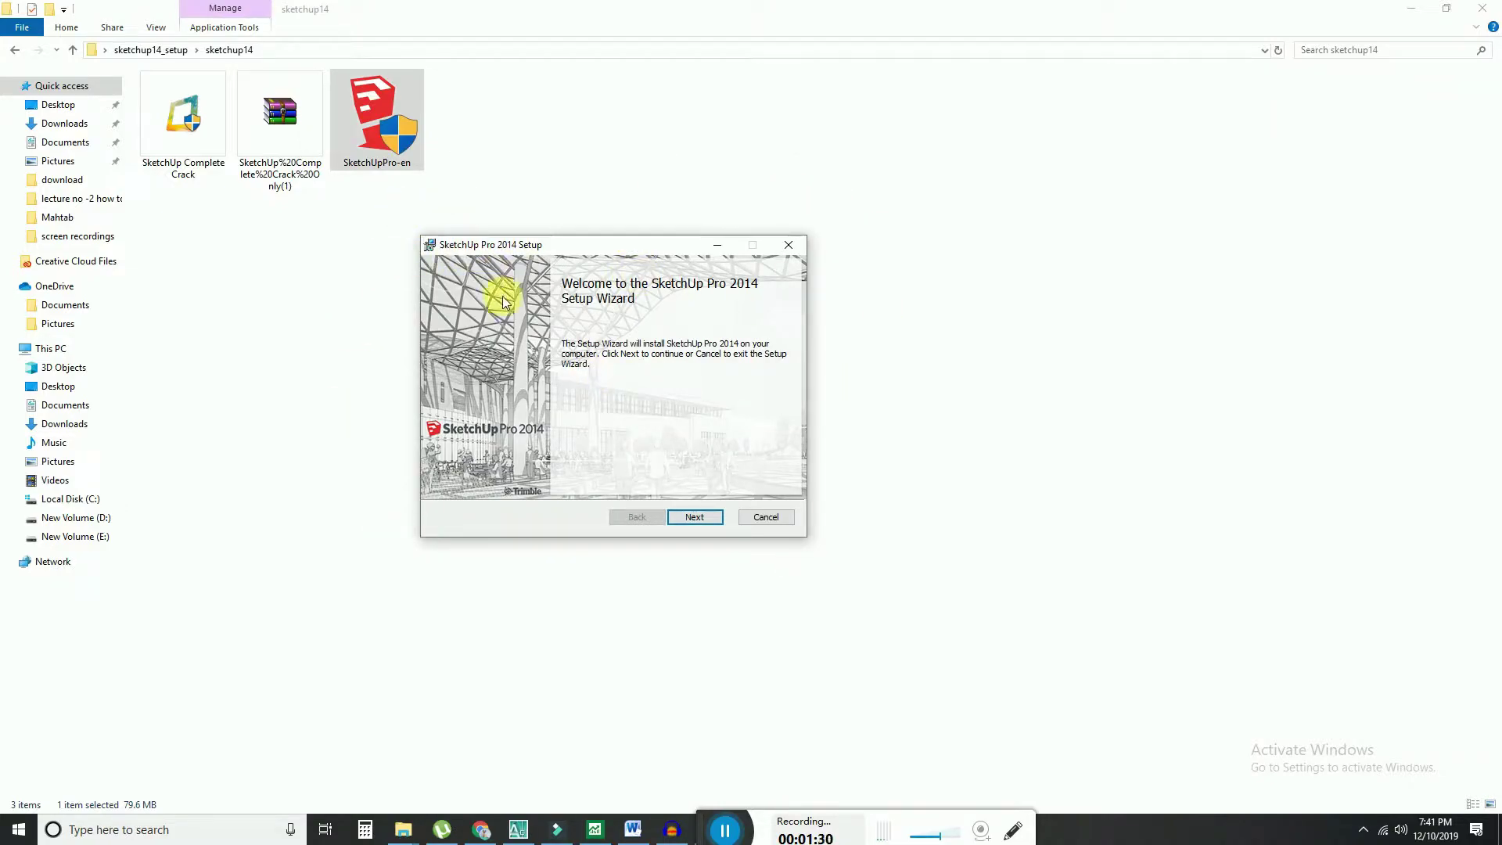
- Proceed past the welcome page of the SketchUp Pro 2014 setup and accept the License Agreement terms
click(695, 516)
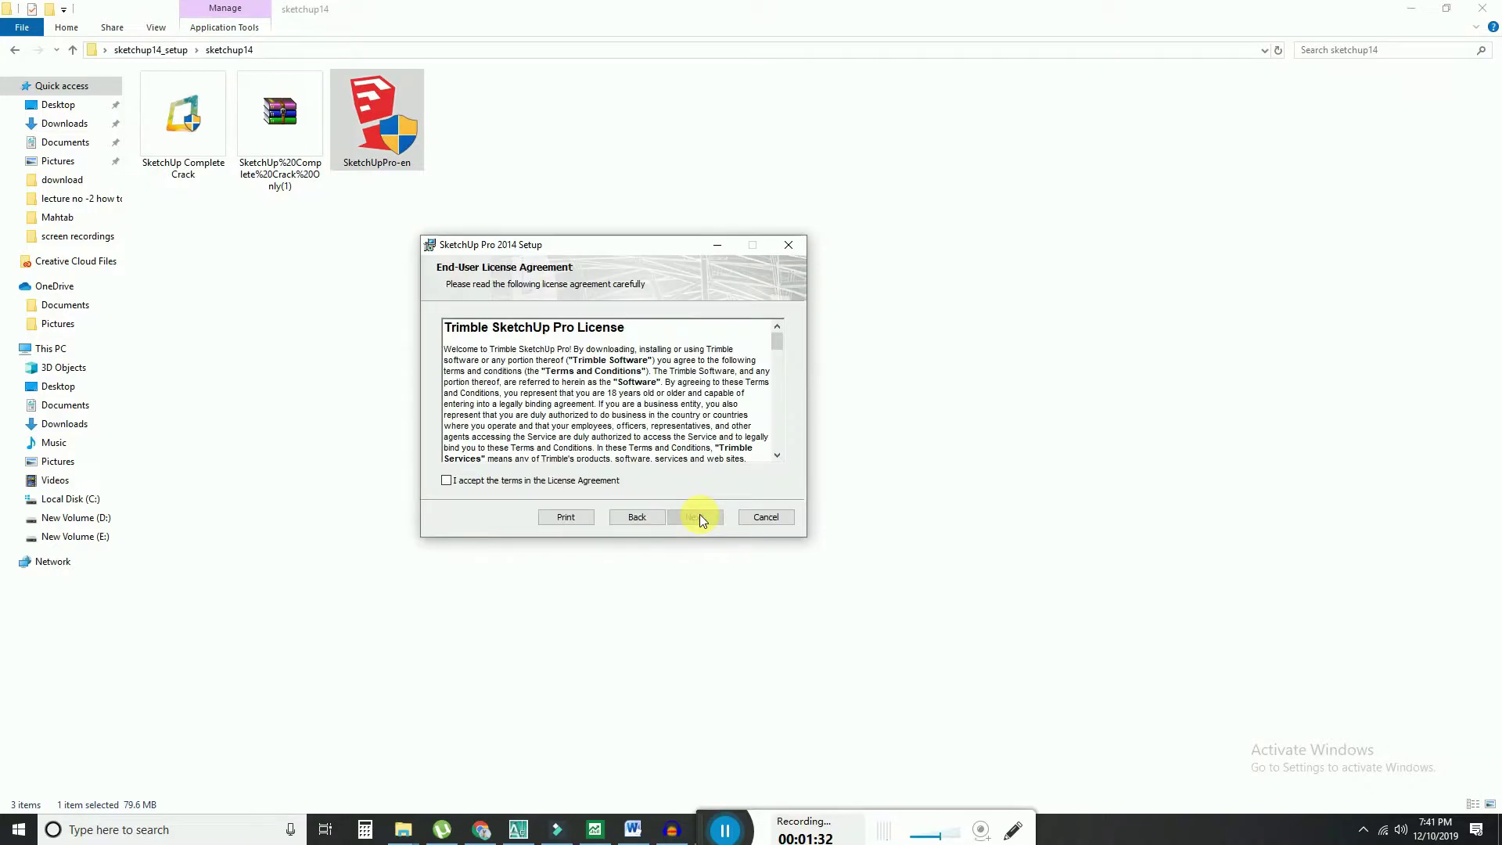
click(541, 482)
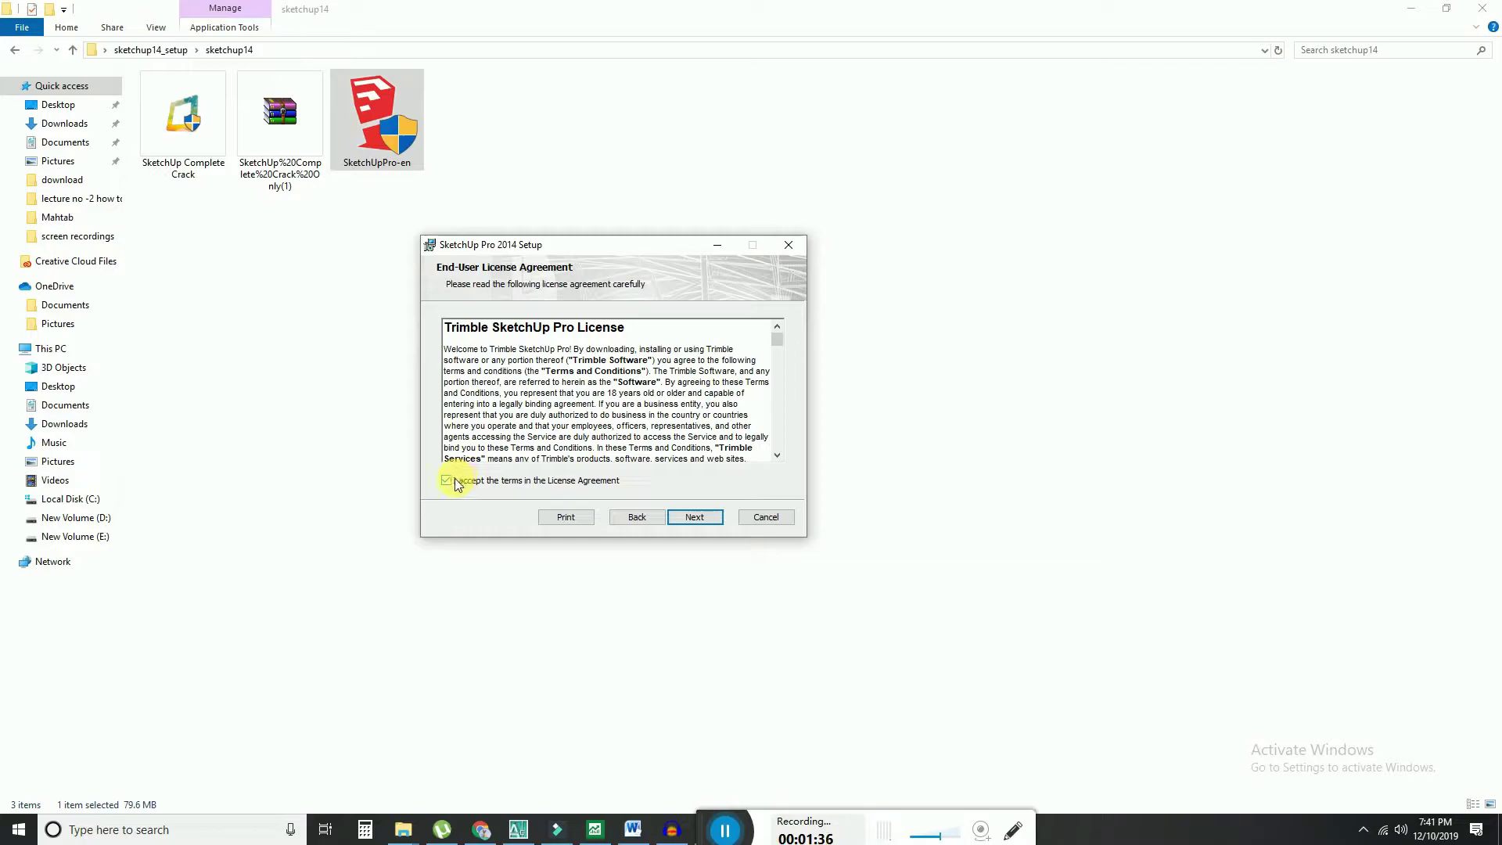
click(695, 520)
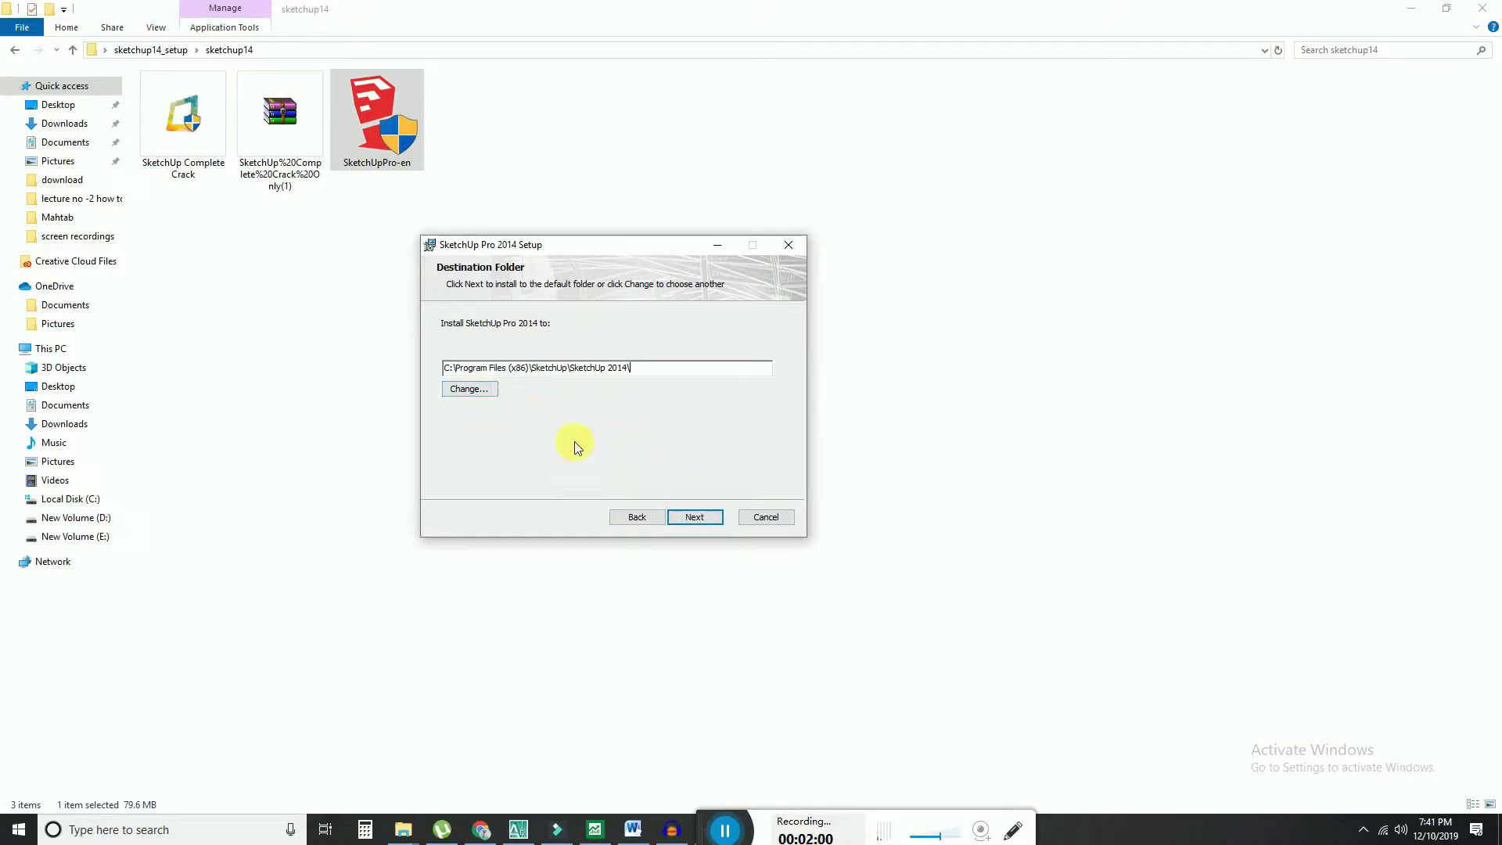
- Keep the default destination C:\Program Files (x86)\SketchUp\SketchUp 2014\, install SketchUp Pro 2014 and finish the setup wizard
click(484, 394)
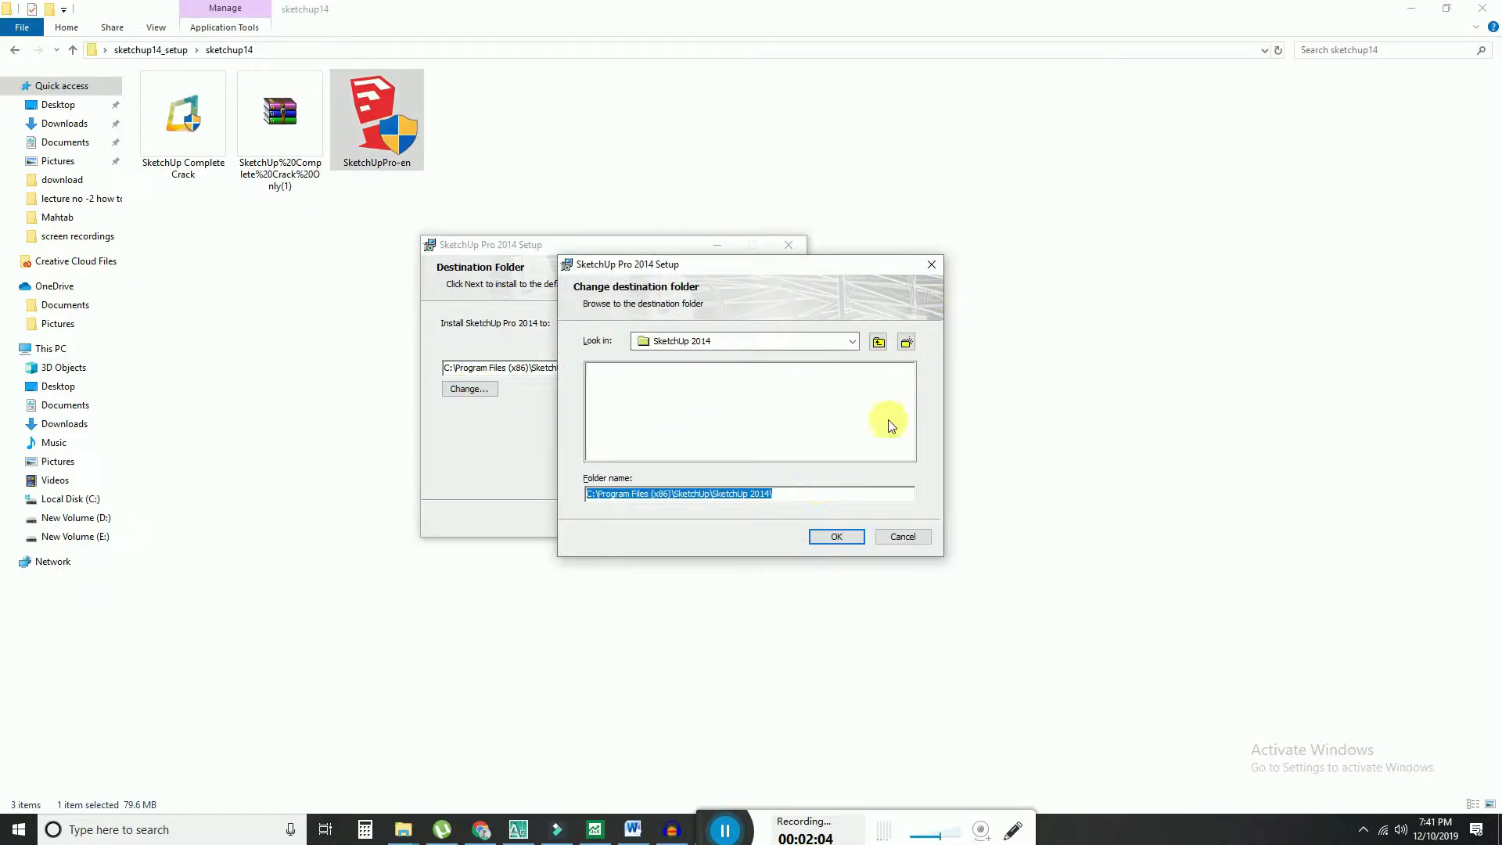
click(930, 266)
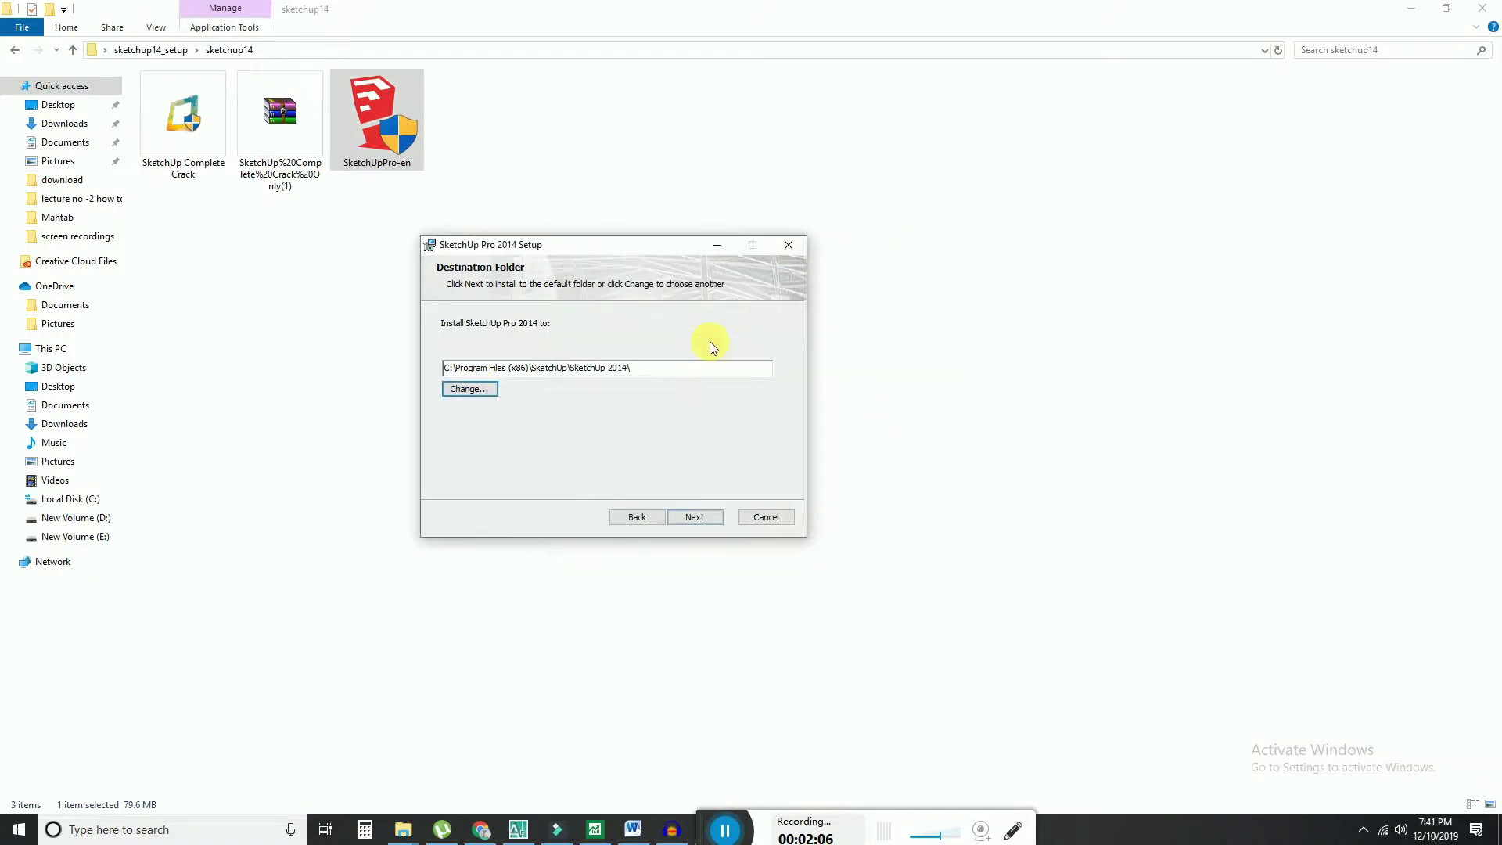
click(693, 517)
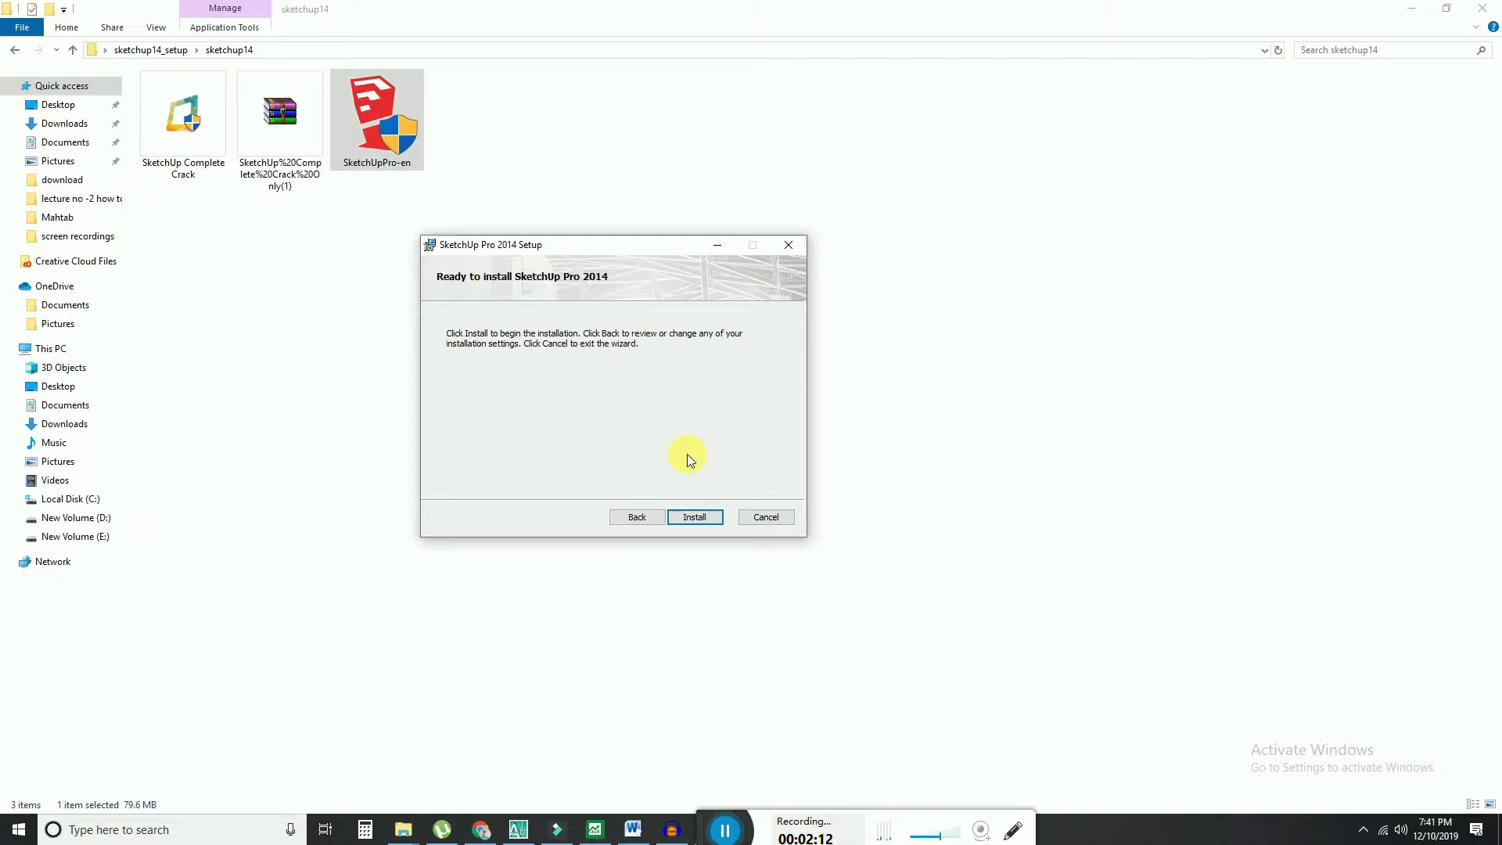
click(694, 517)
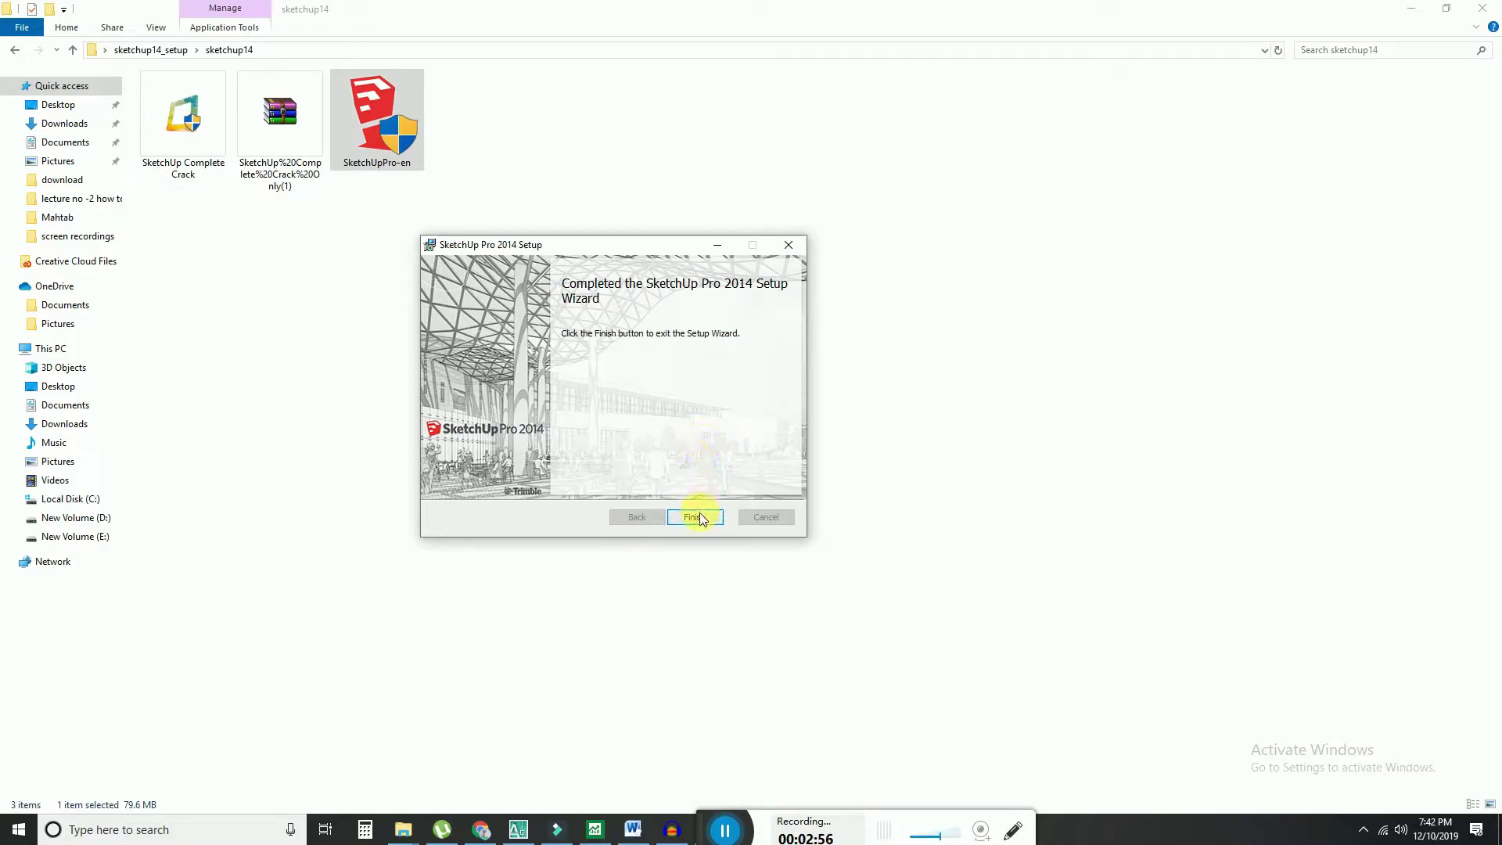
click(701, 518)
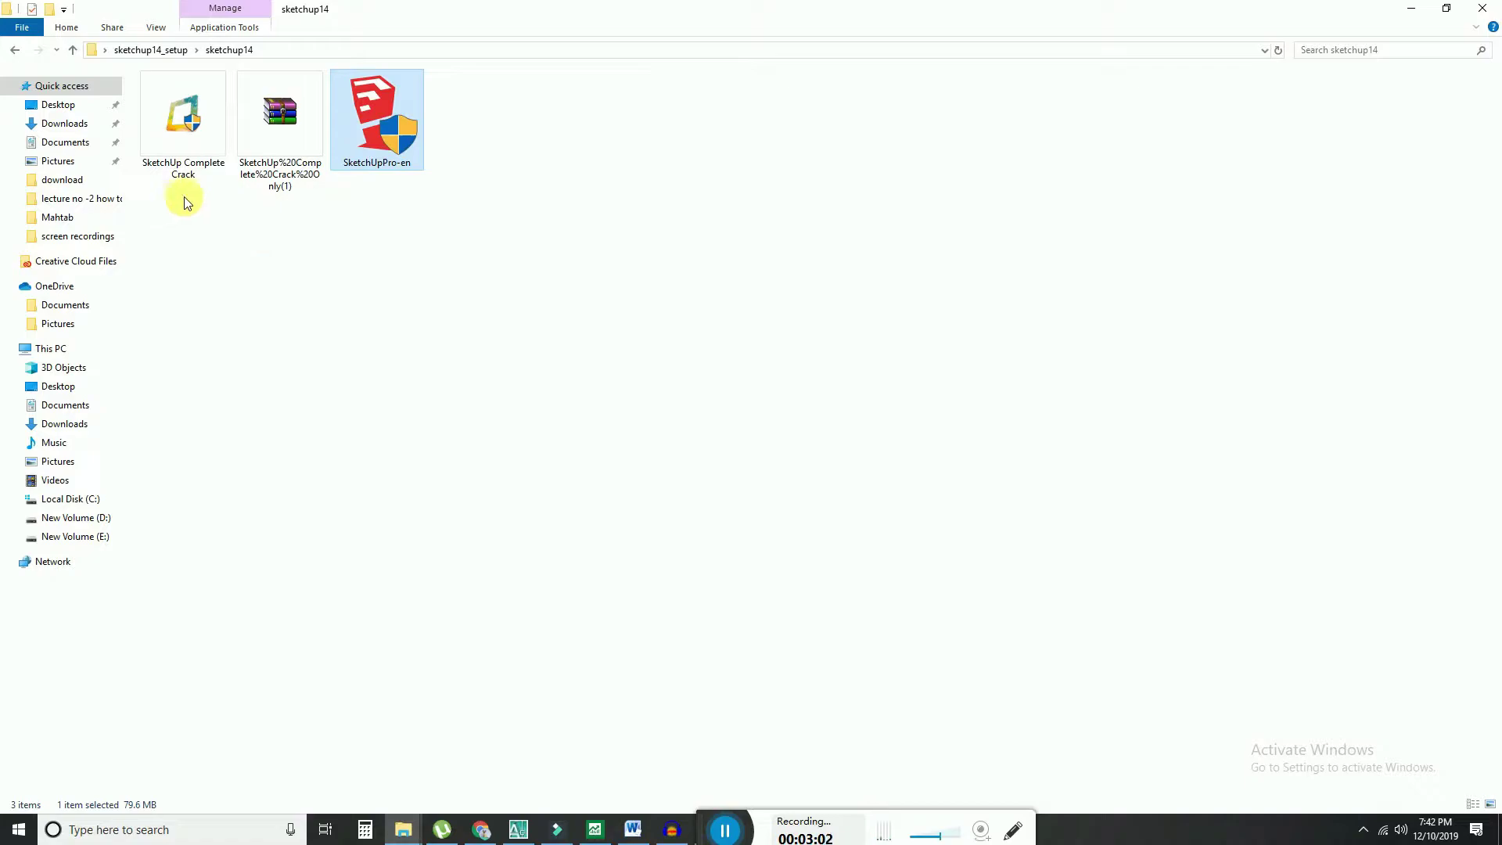
- Run SketchUp Complete Crack on the installation path C:\Program Files (x86)\SketchUp\SketchUp 2014
click(209, 146)
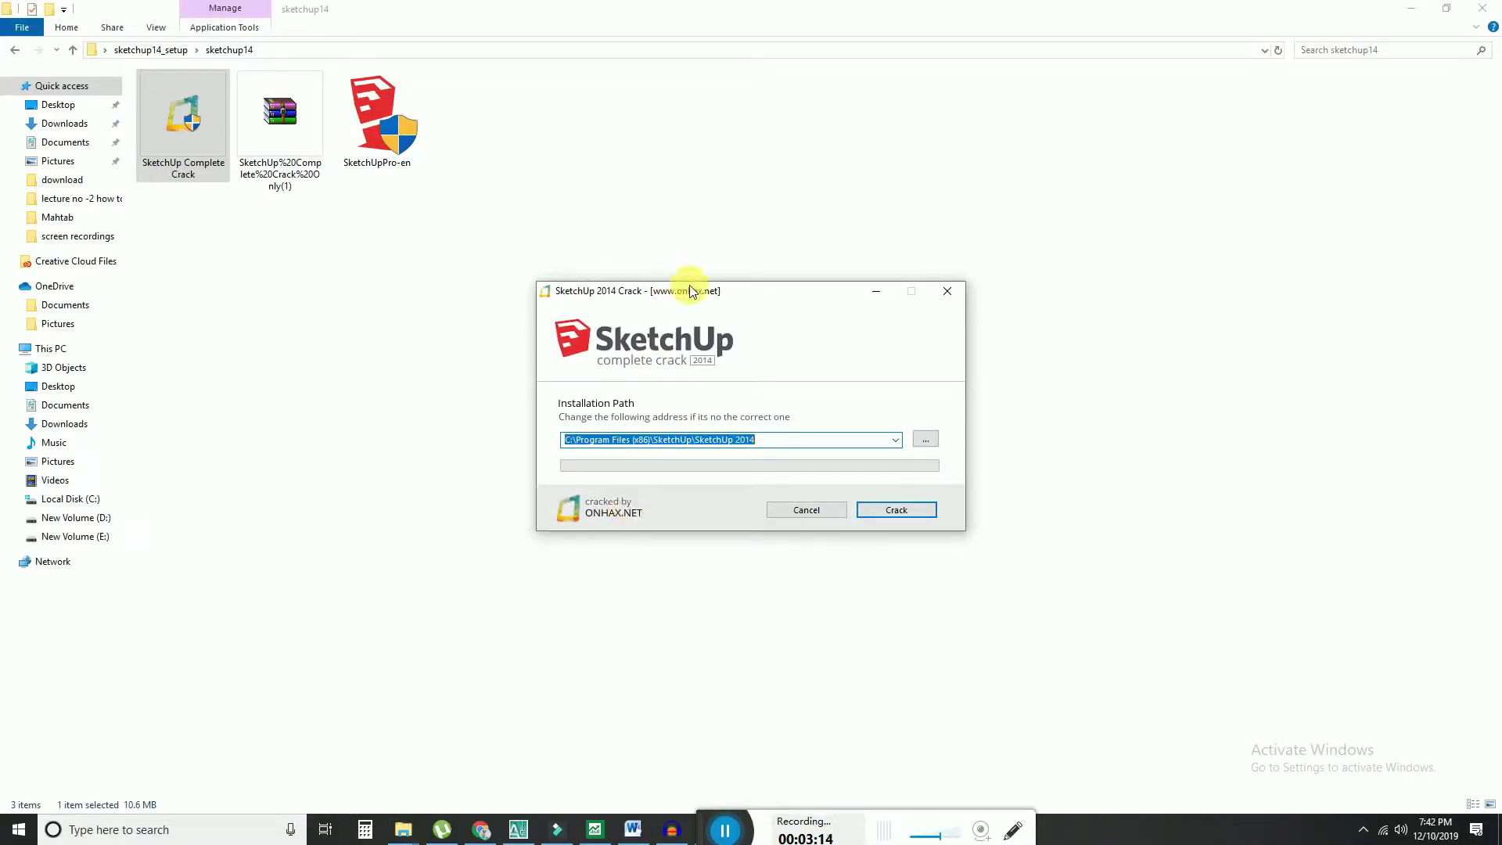
drag(682, 287, 481, 213)
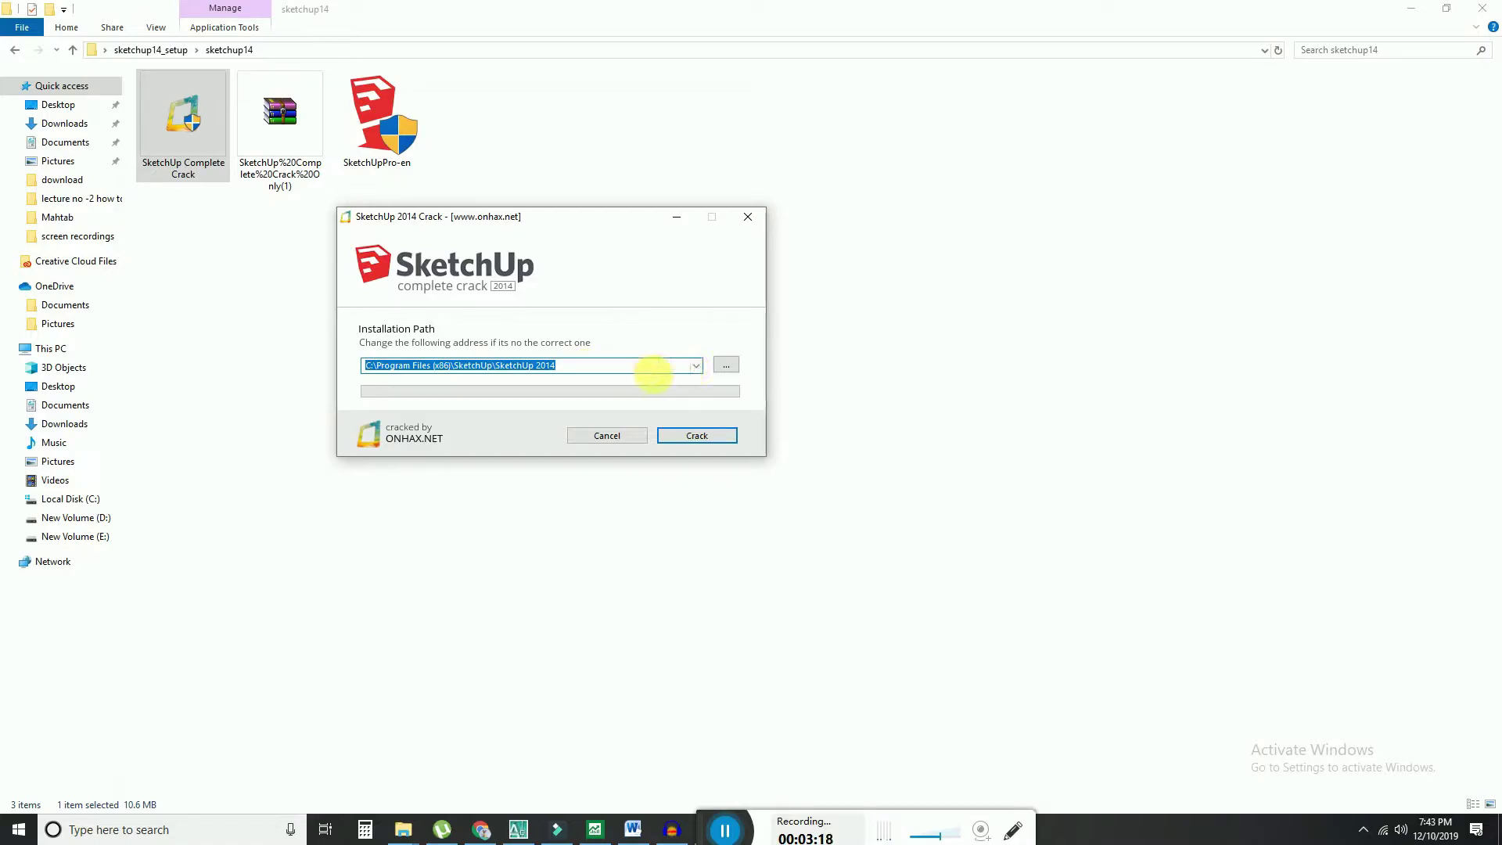
click(695, 435)
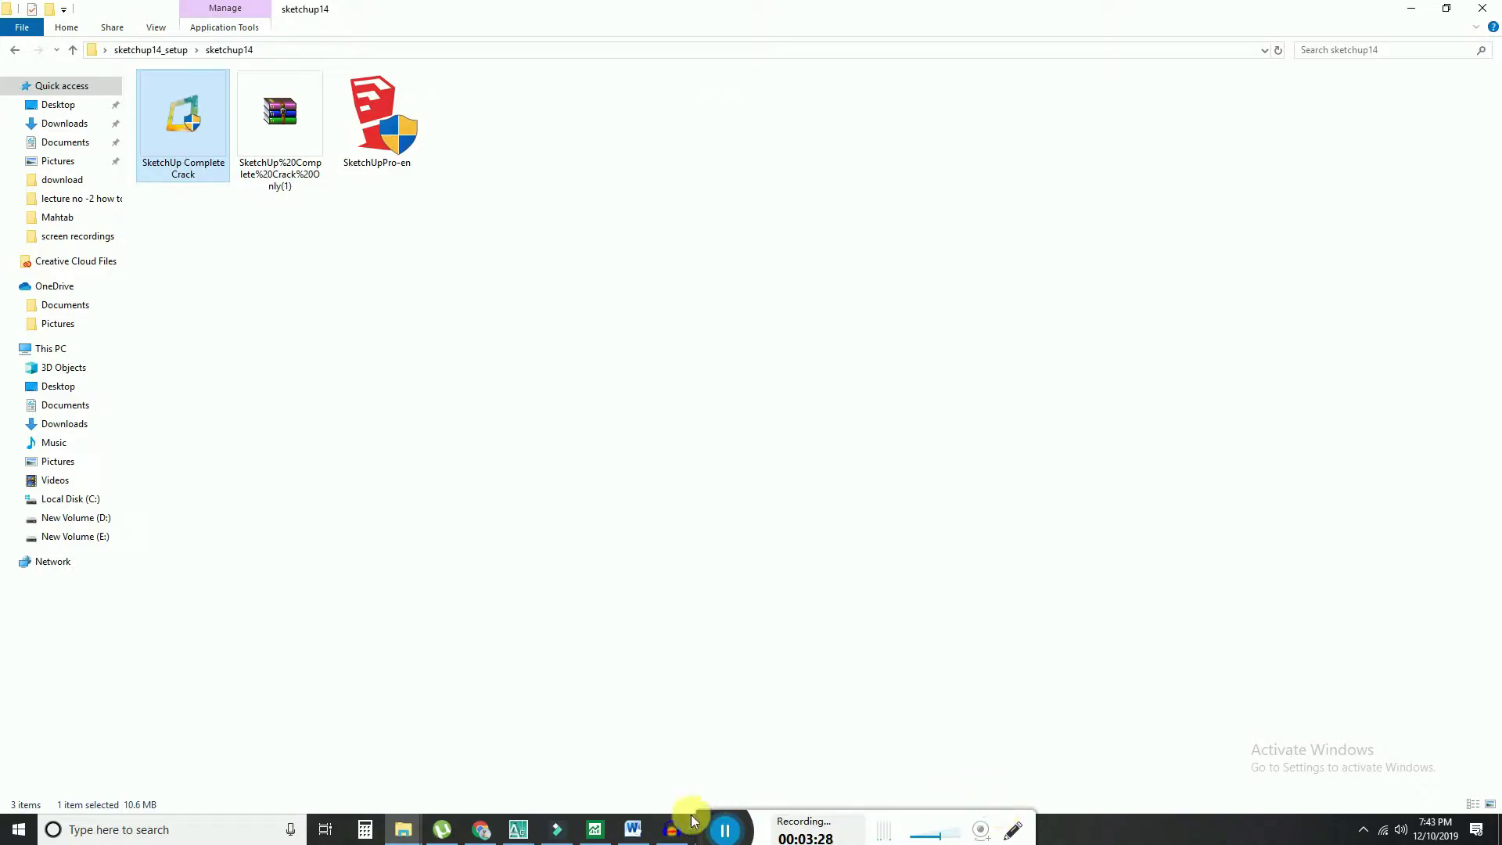
- Restore and minimize the sketchup14 folder window, and reposition the Welcome to SketchUp window on the desktop
click(950, 360)
drag(1317, 11, 801, 112)
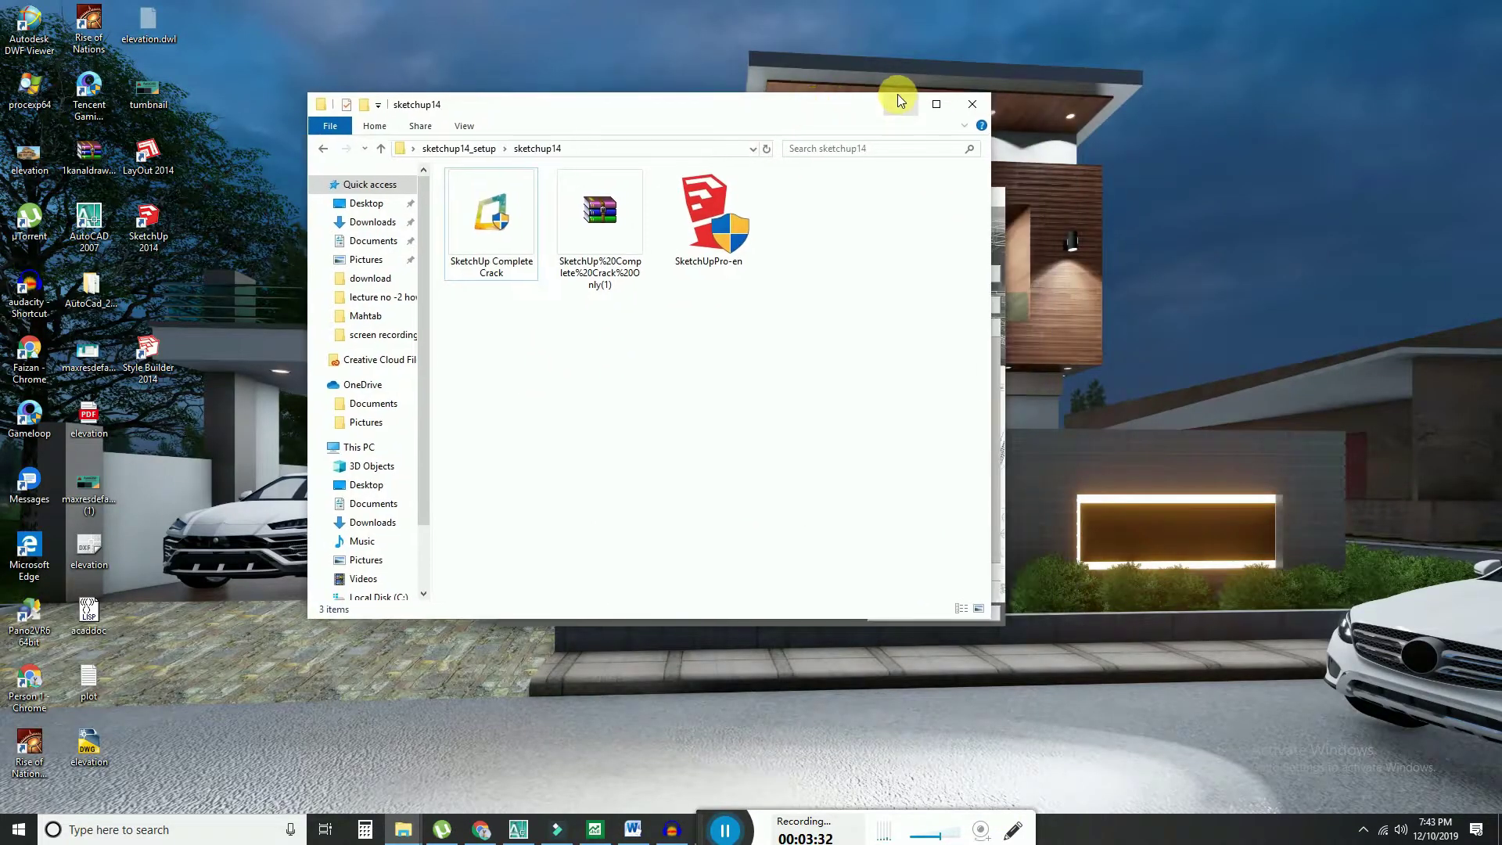
click(905, 104)
drag(749, 197, 653, 150)
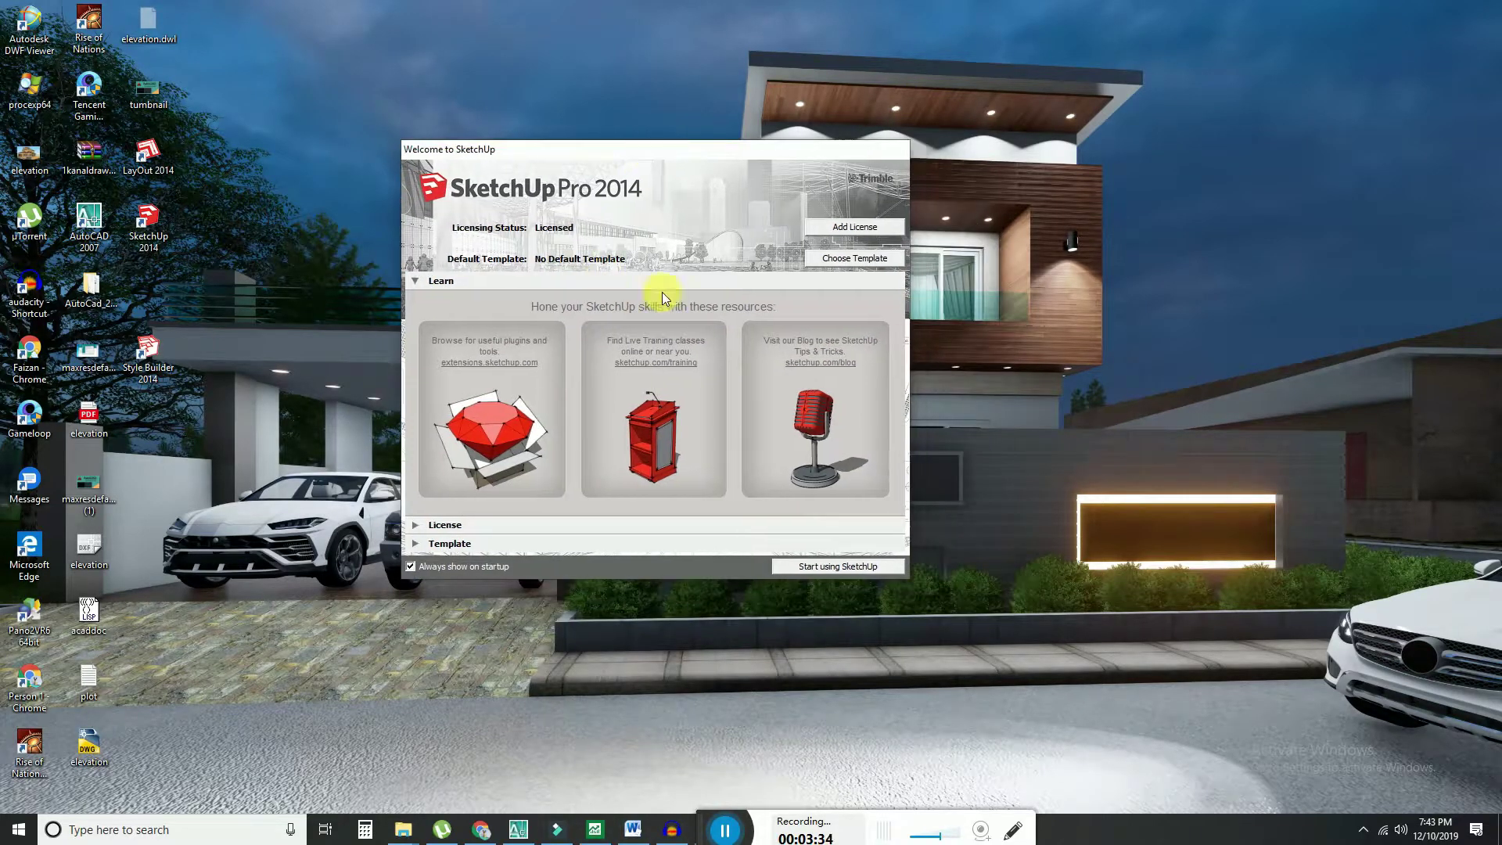
mouse_move(704, 828)
mouse_down()
mouse_move(1161, 828)
mouse_move(901, 828)
mouse_up()
drag(494, 146, 503, 146)
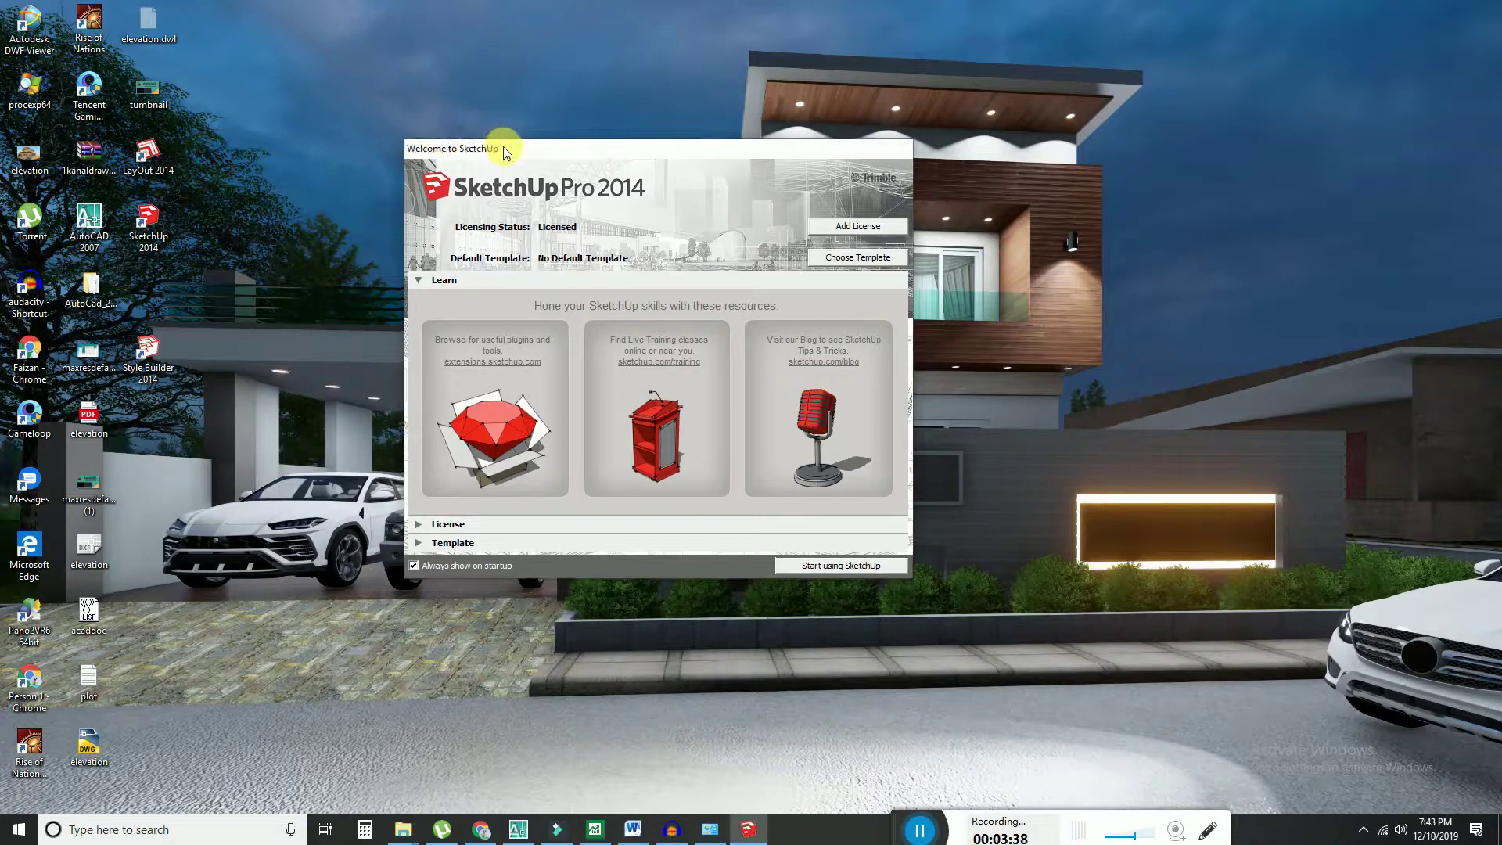
click(150, 218)
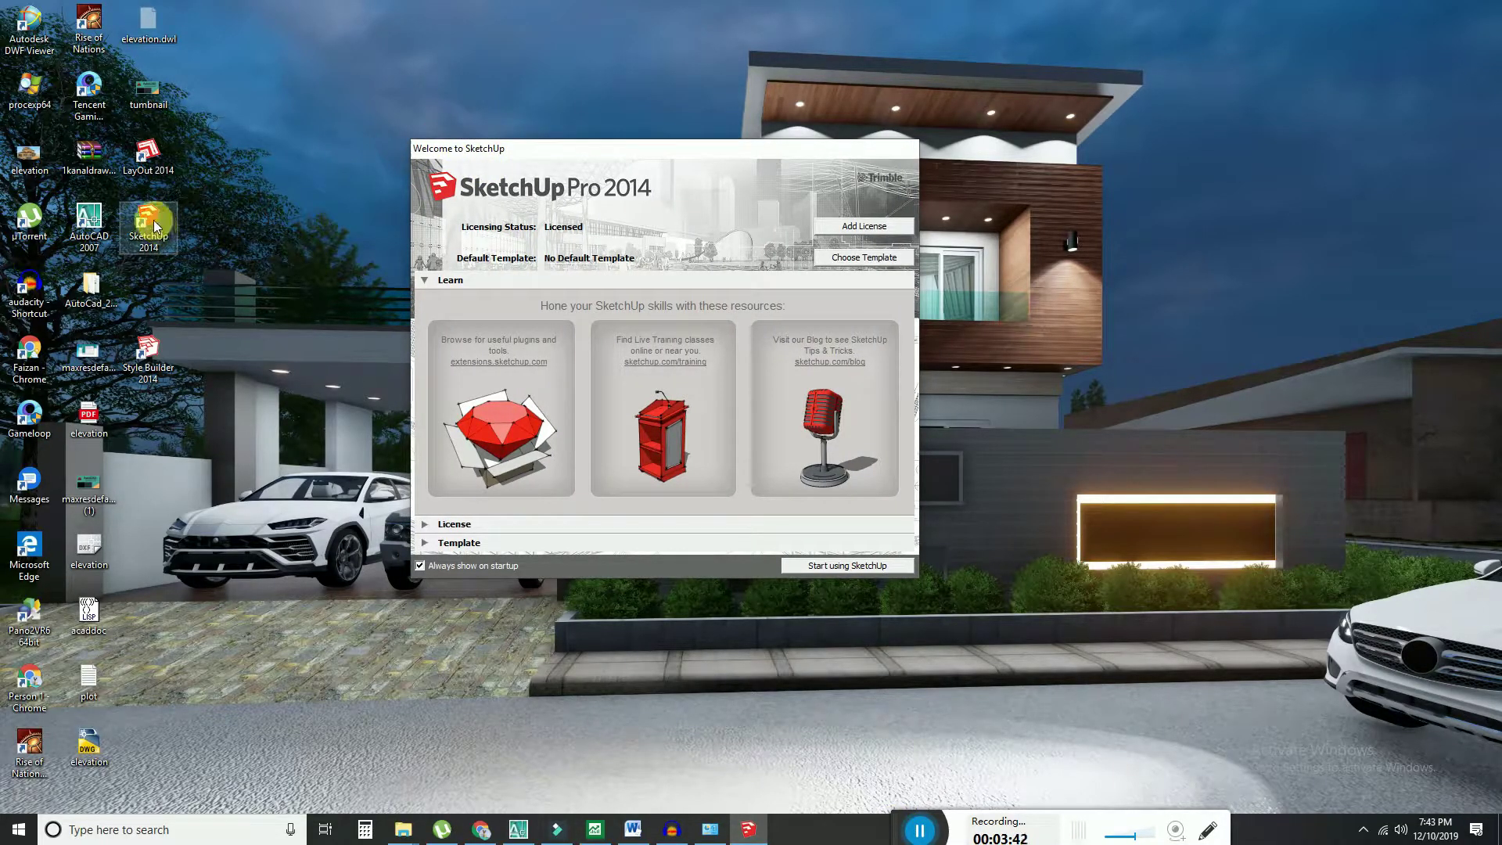
click(325, 233)
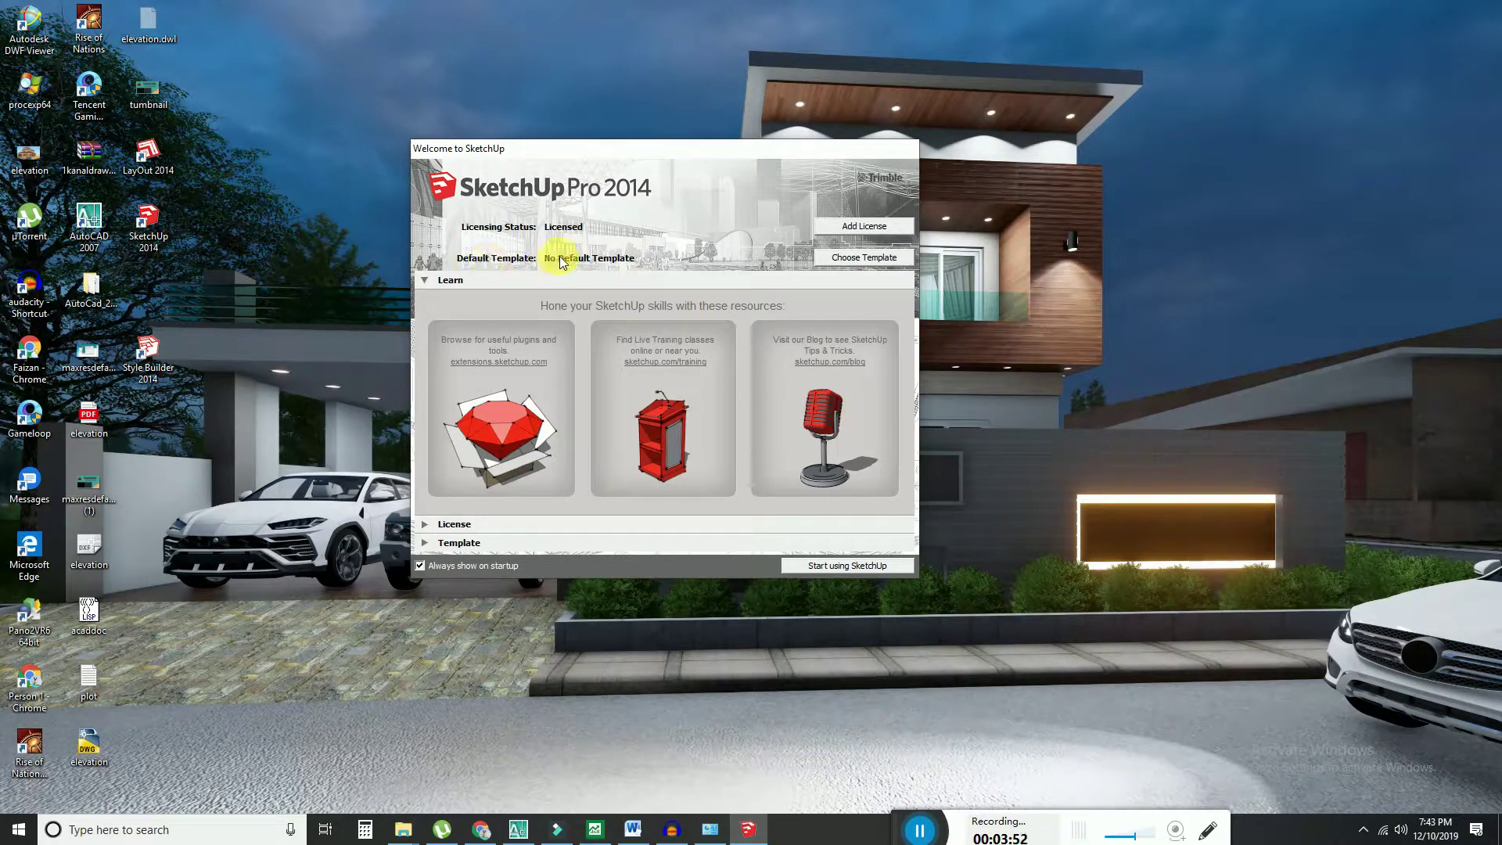
- Choose Simple Template - Feet and Inches as the default template and start using SketchUp
click(428, 541)
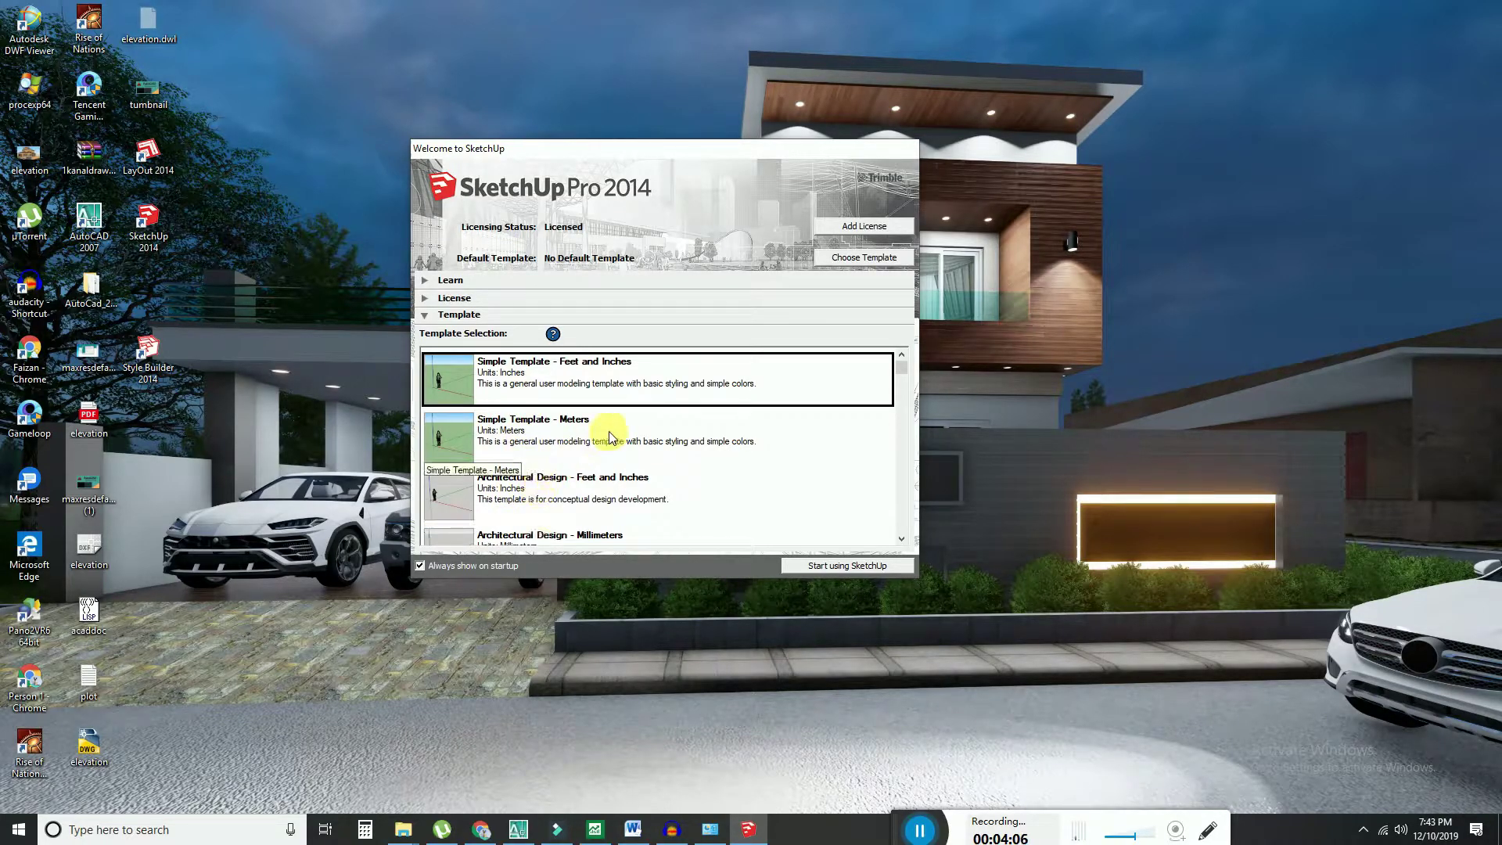
click(535, 377)
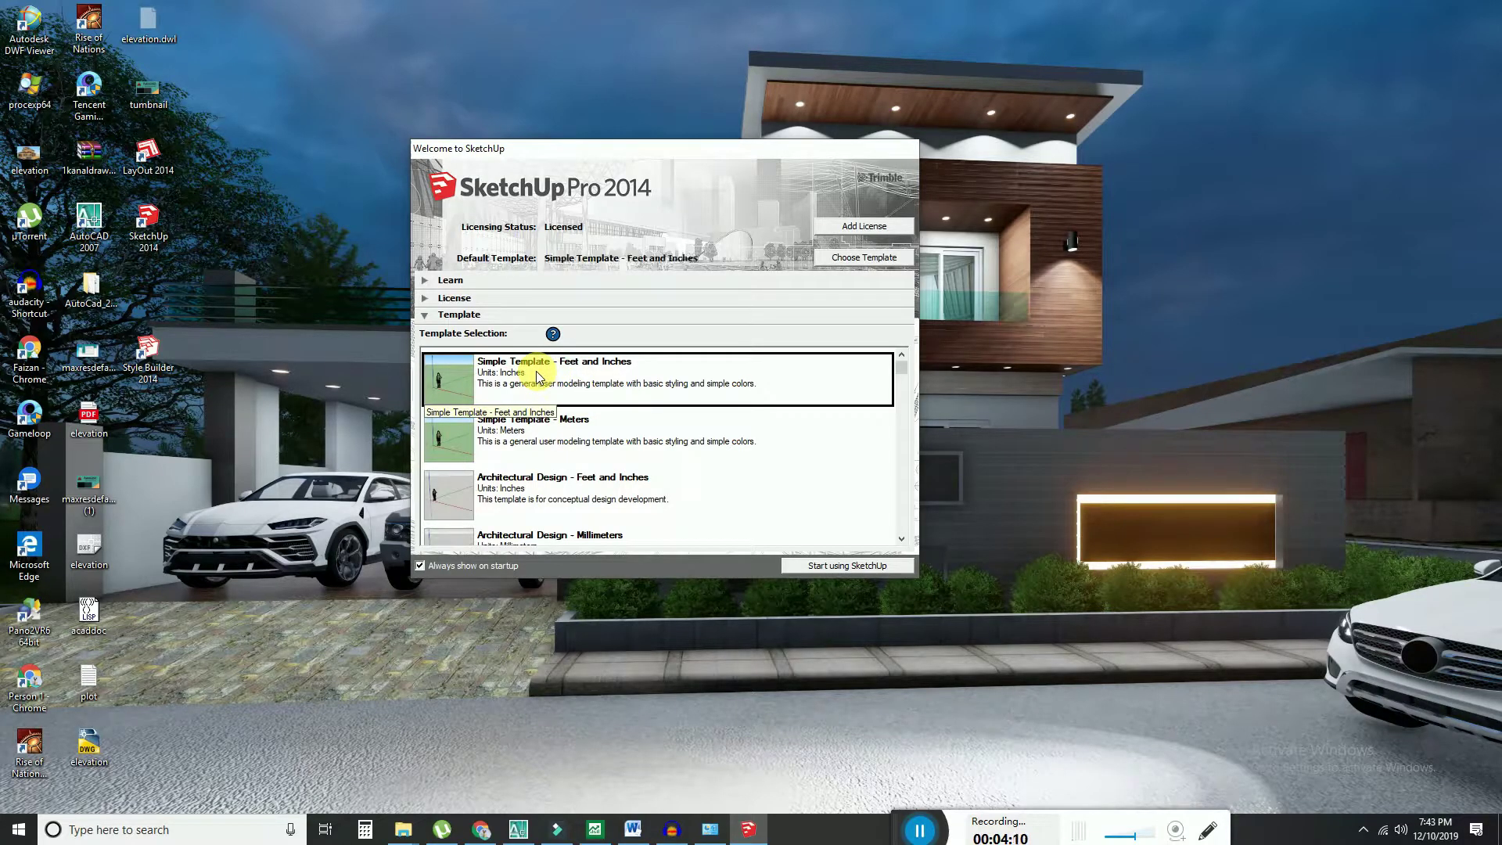
click(811, 557)
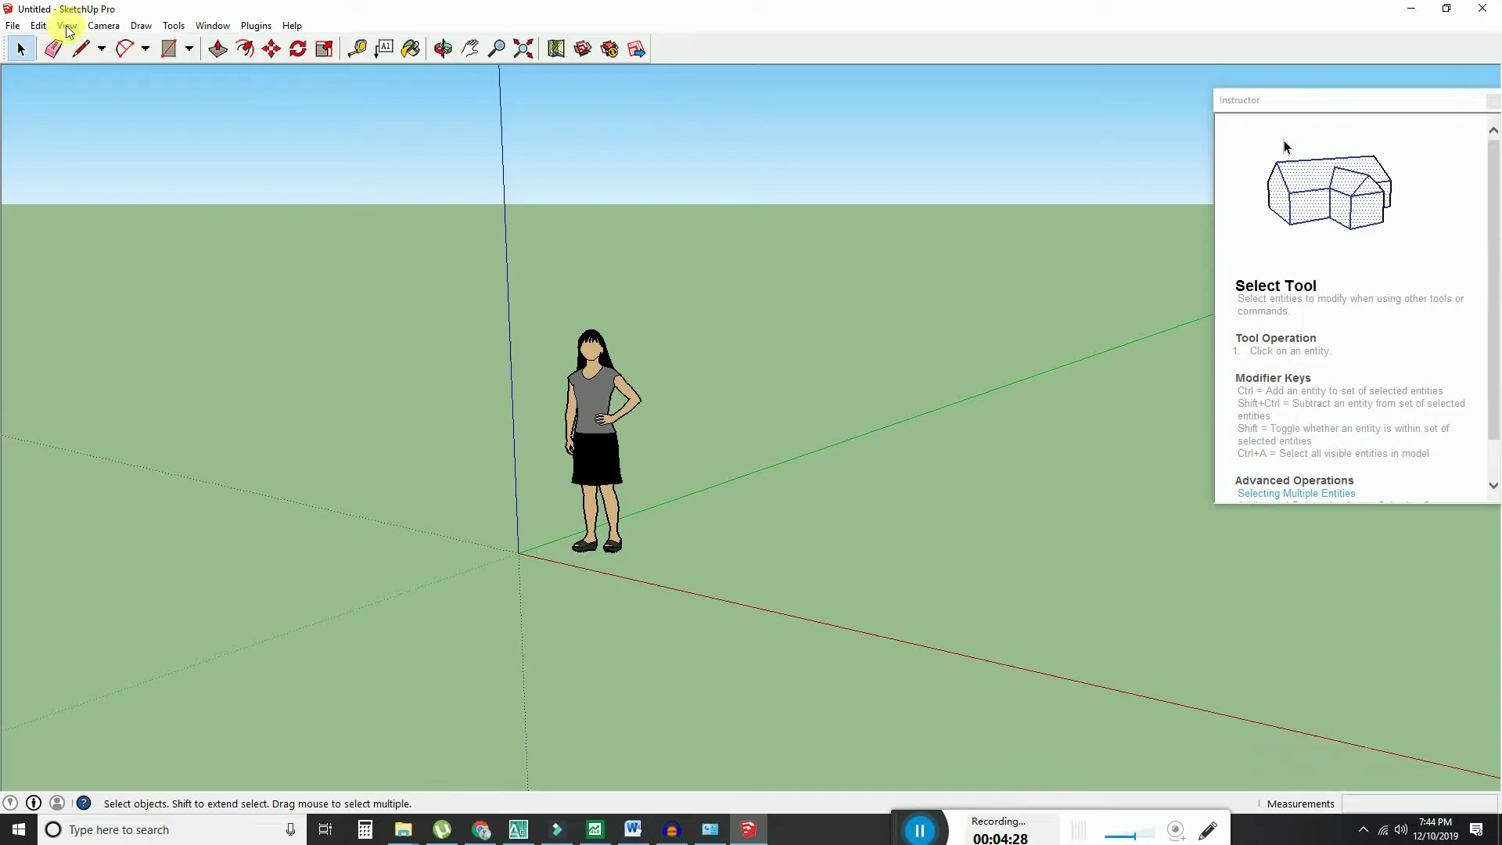
- Examine the new model from another angle and look through the Select, Eraser, Push/Pull, Move, Rotate and Scale tools
click(15, 56)
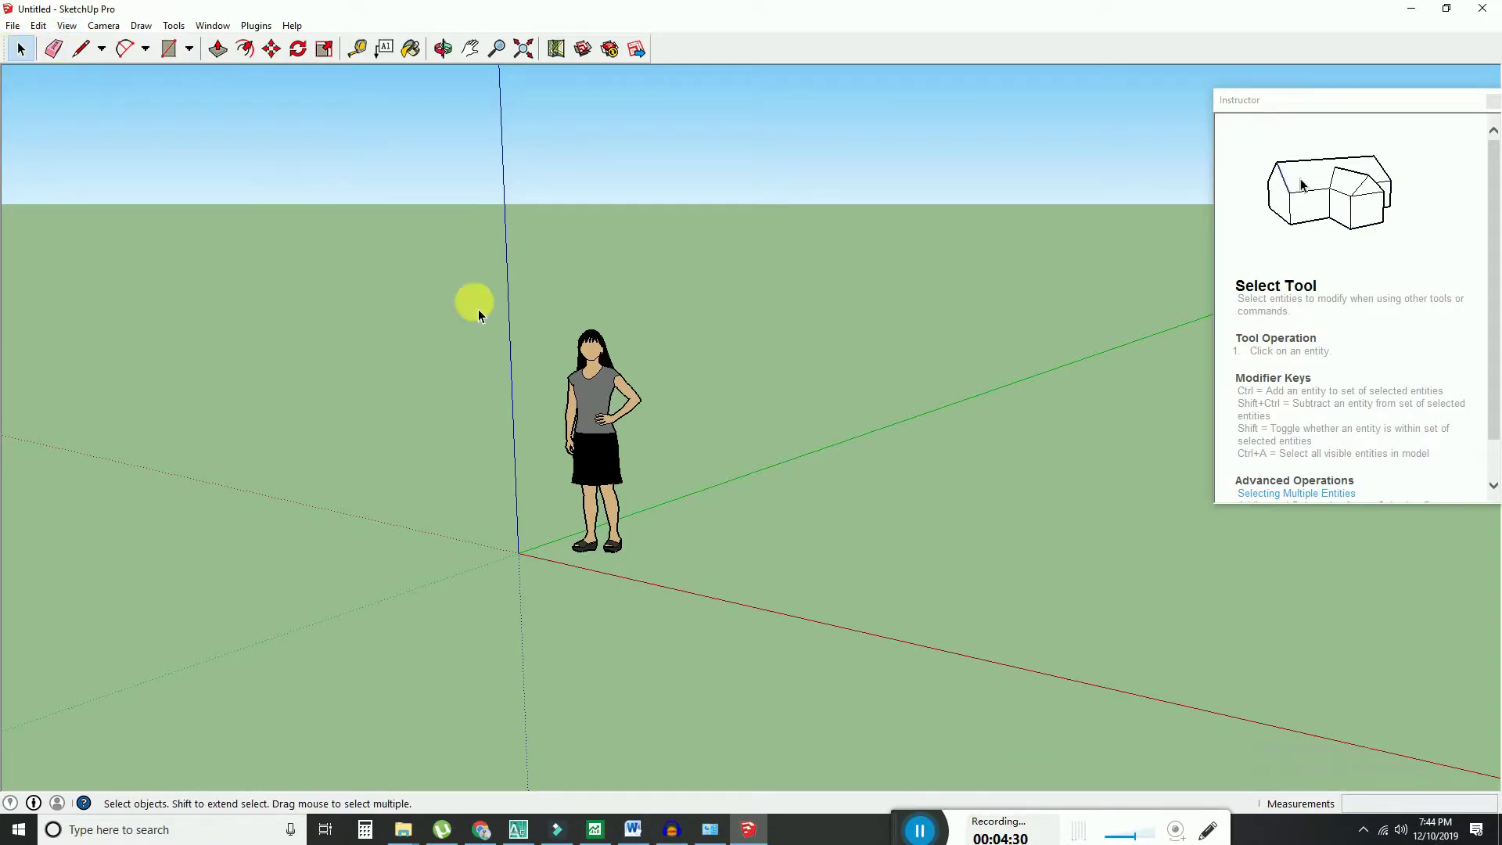
middle_drag(520, 352, 360, 375)
click(54, 48)
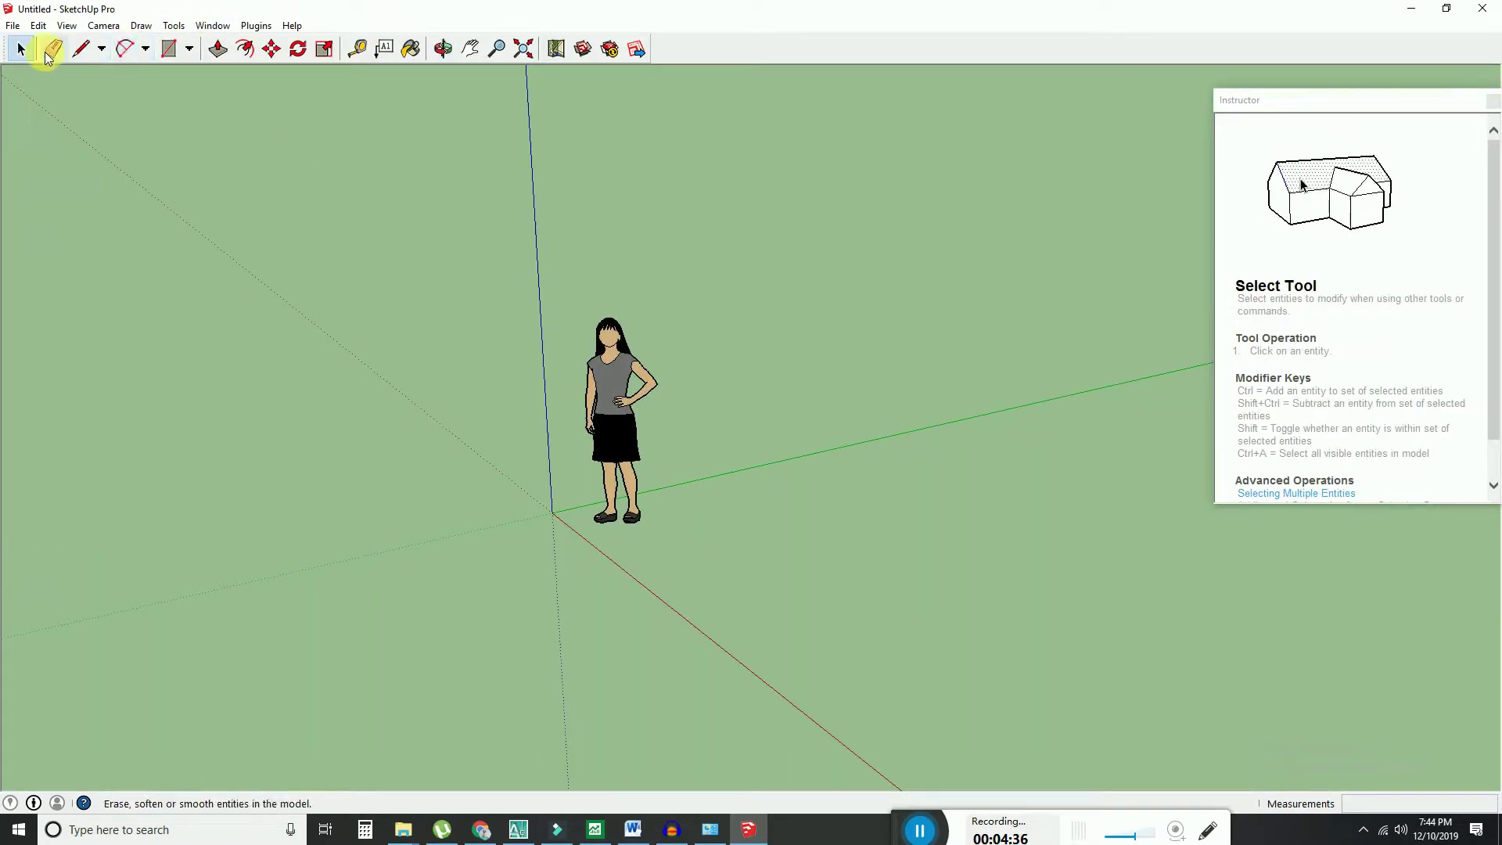
click(217, 49)
click(272, 49)
click(298, 48)
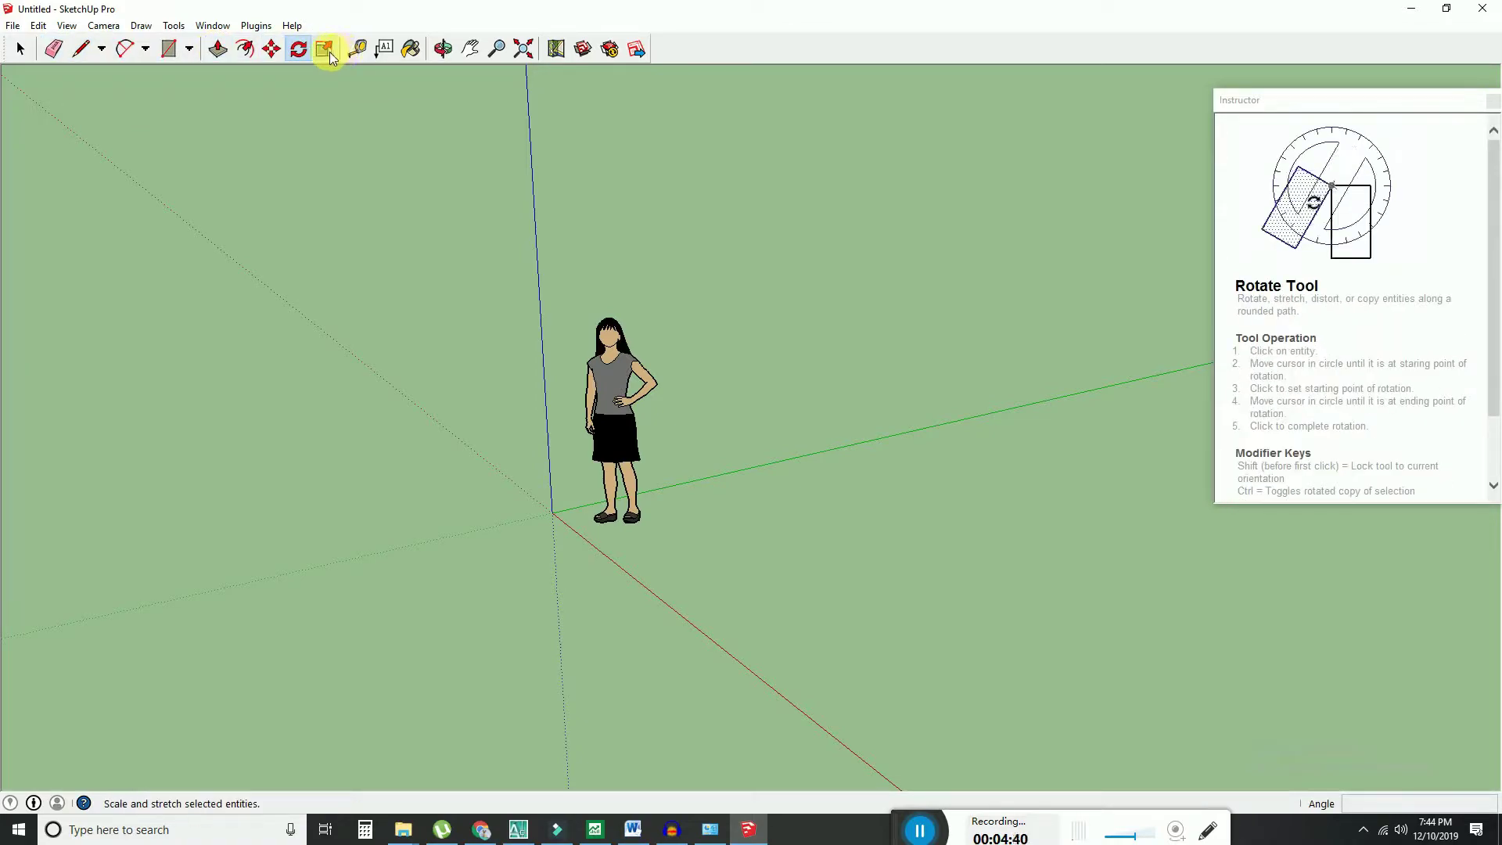
click(325, 50)
click(298, 49)
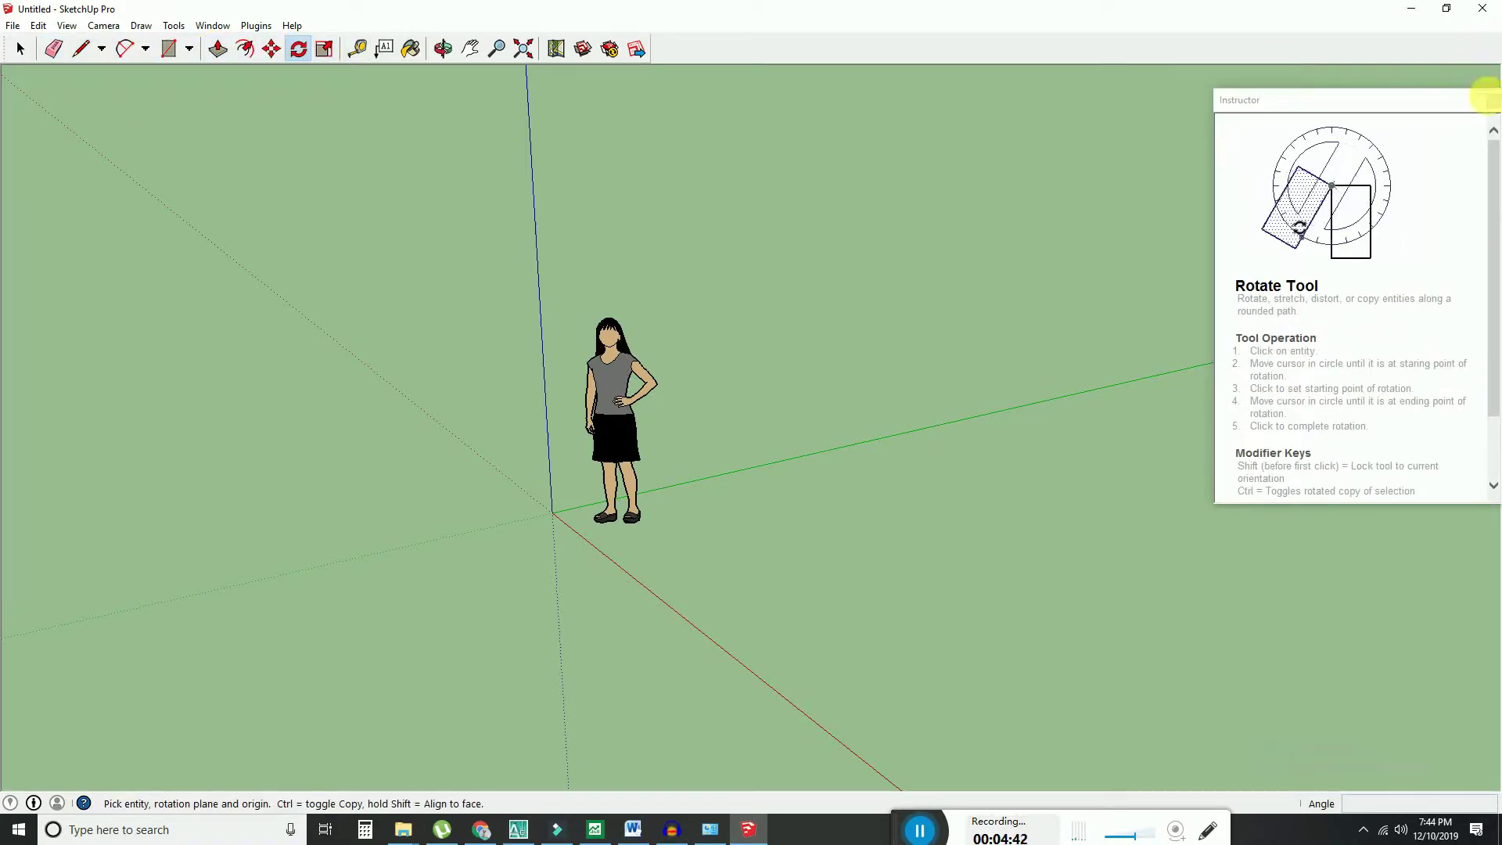
- Close the Instructor window and exit SketchUp without saving changes to the untitled model
click(1491, 100)
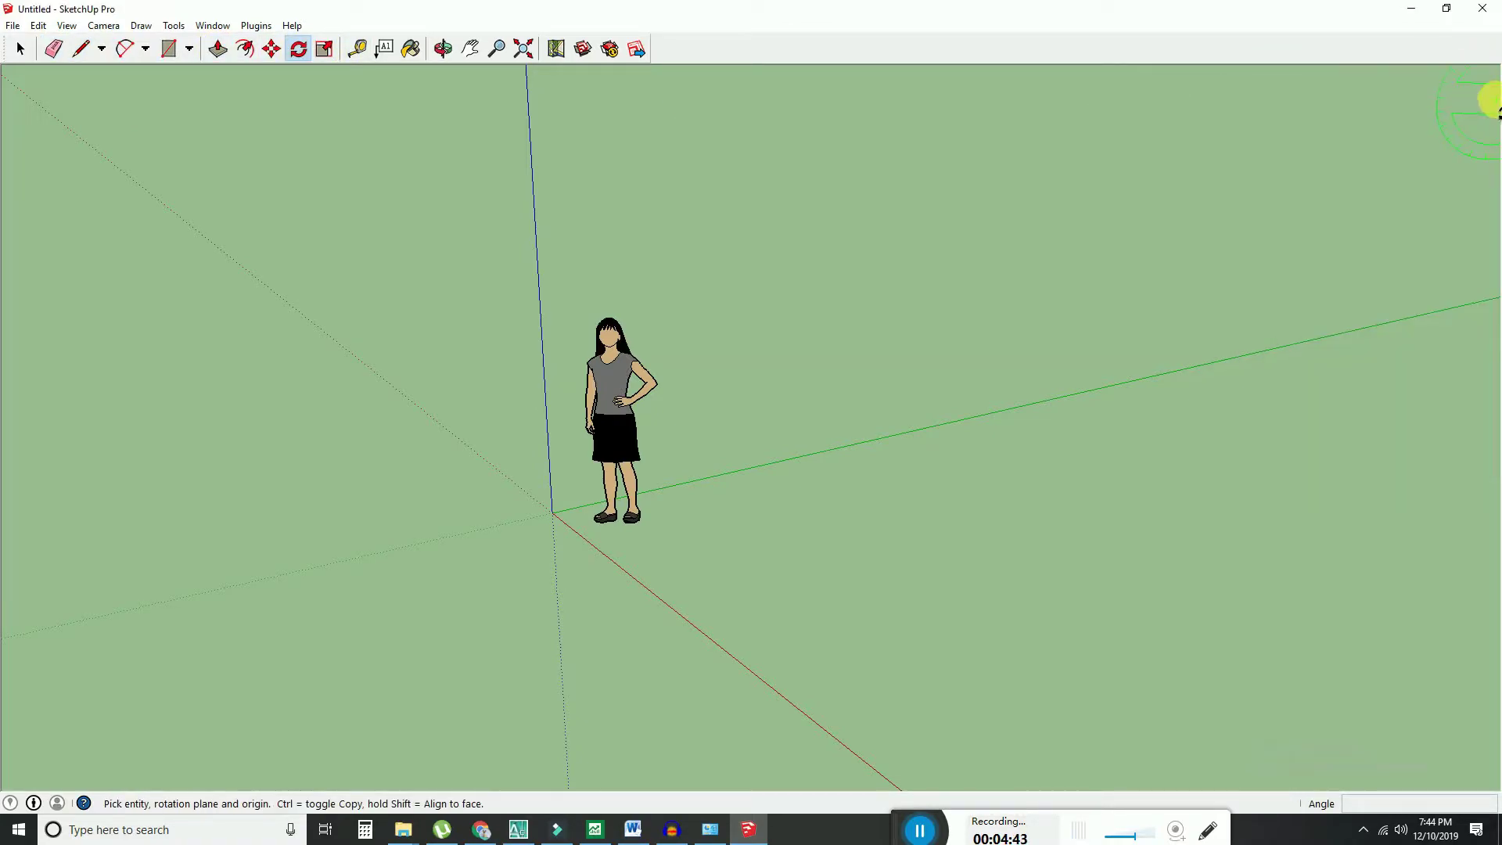
click(1490, 9)
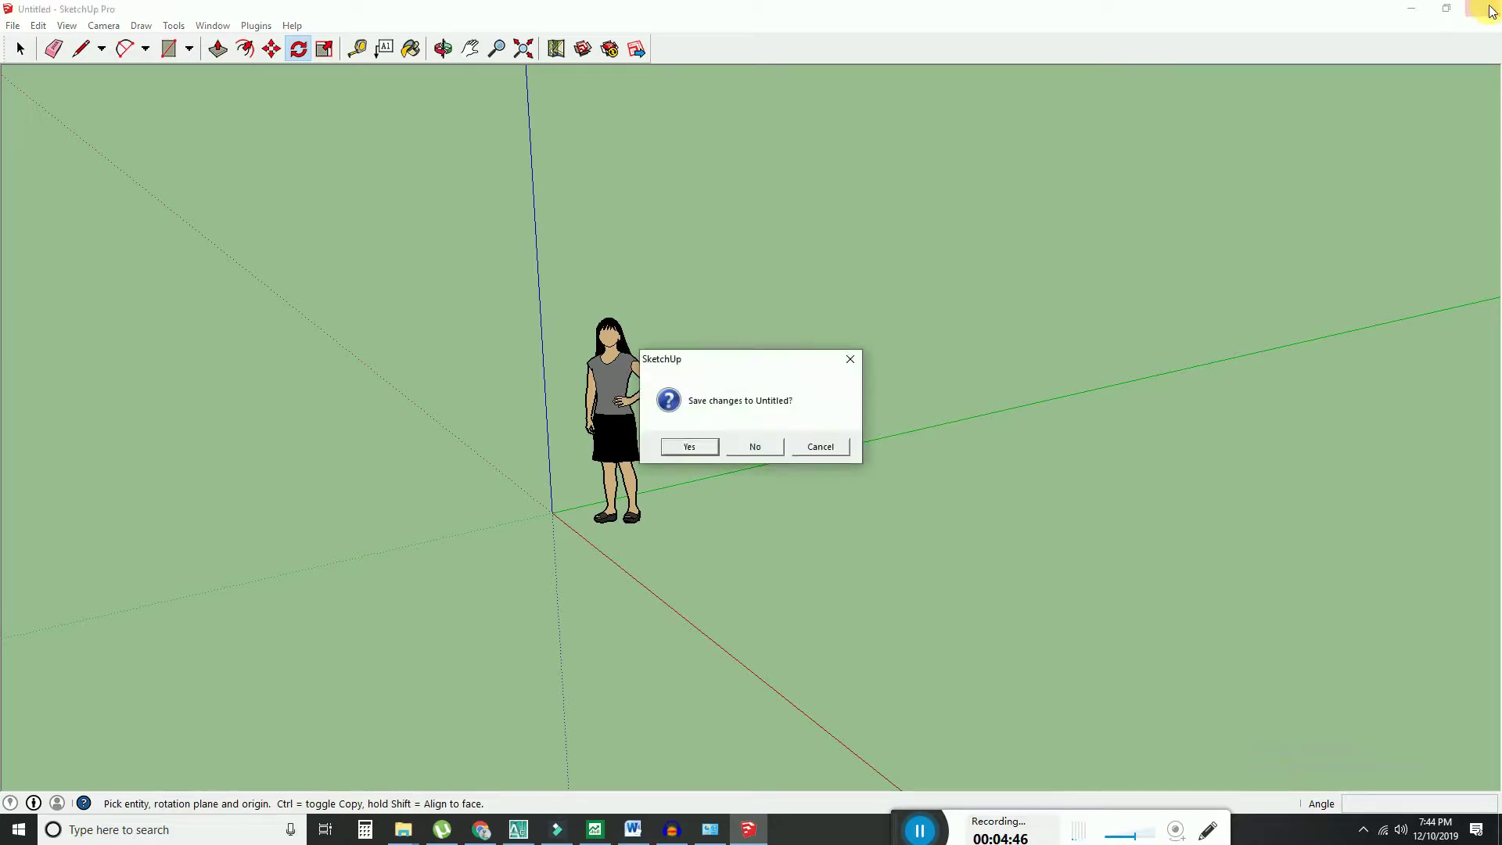
click(758, 446)
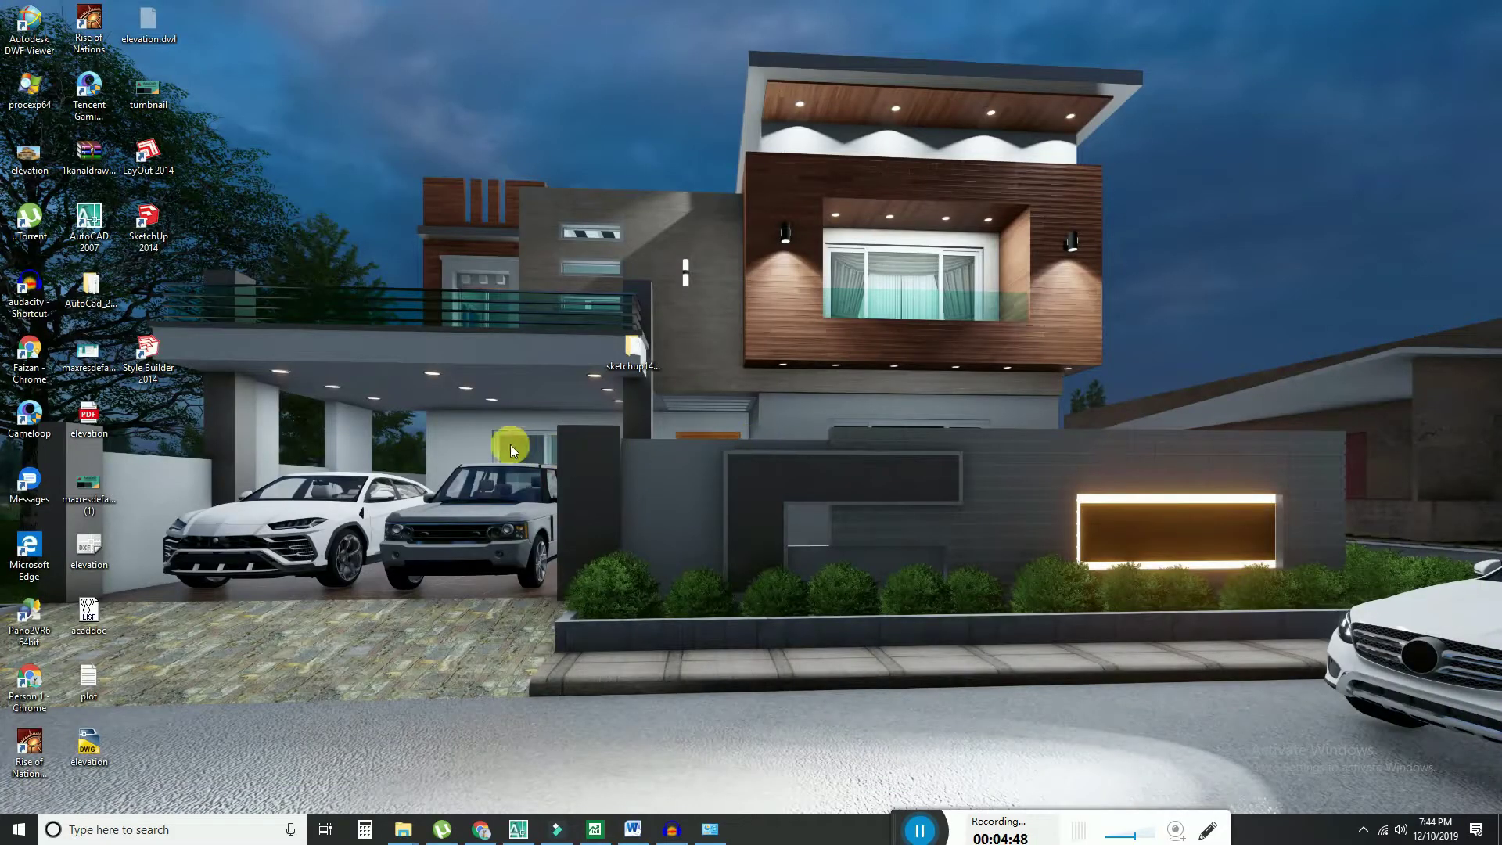
- Move the Style Builder 2014 shortcut up directly below the SketchUp 2014 shortcut on the desktop
drag(157, 361, 161, 297)
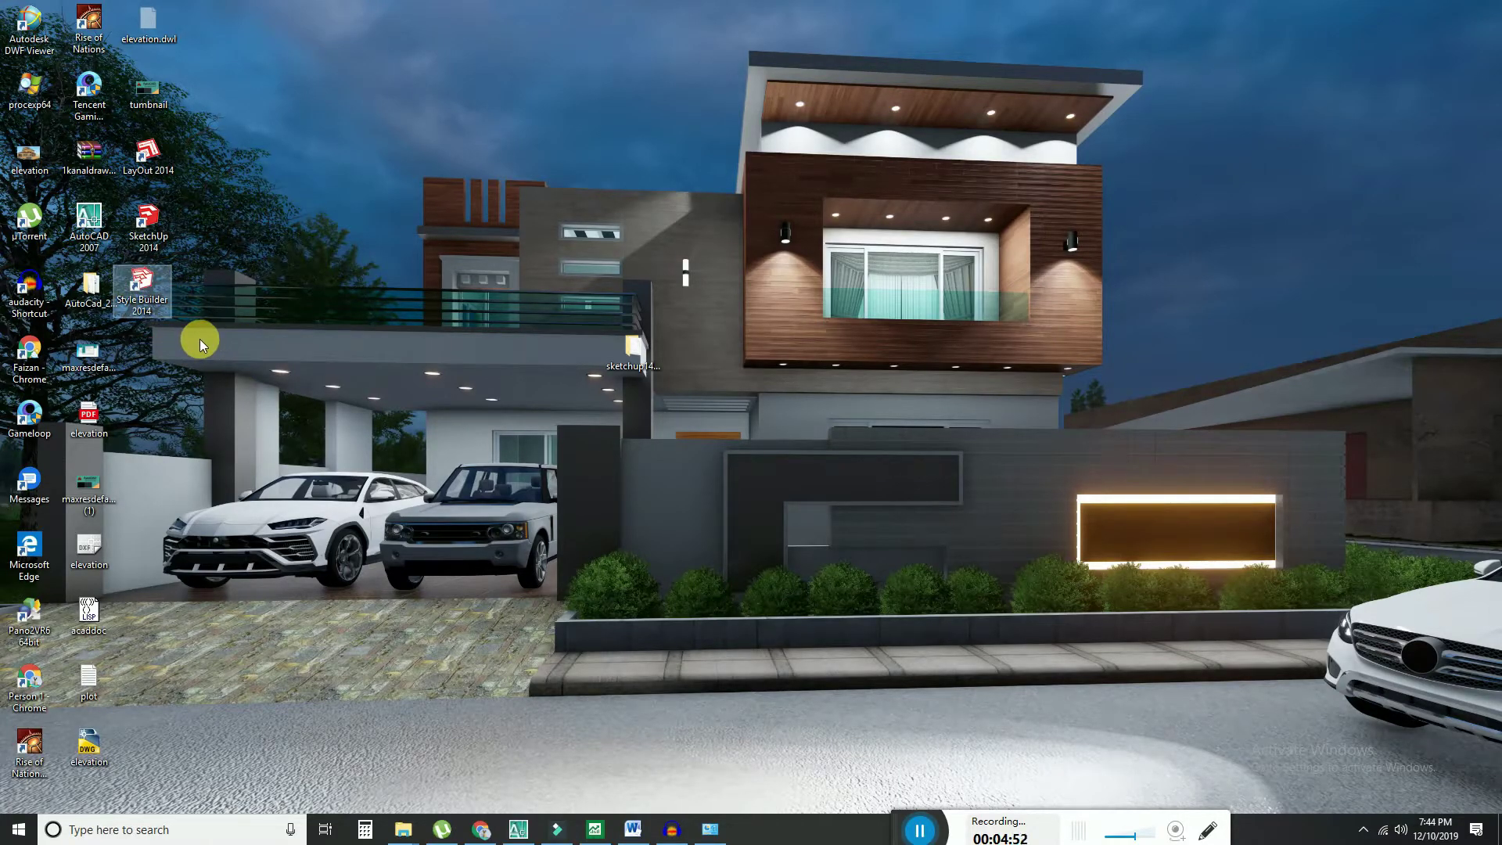
click(350, 291)
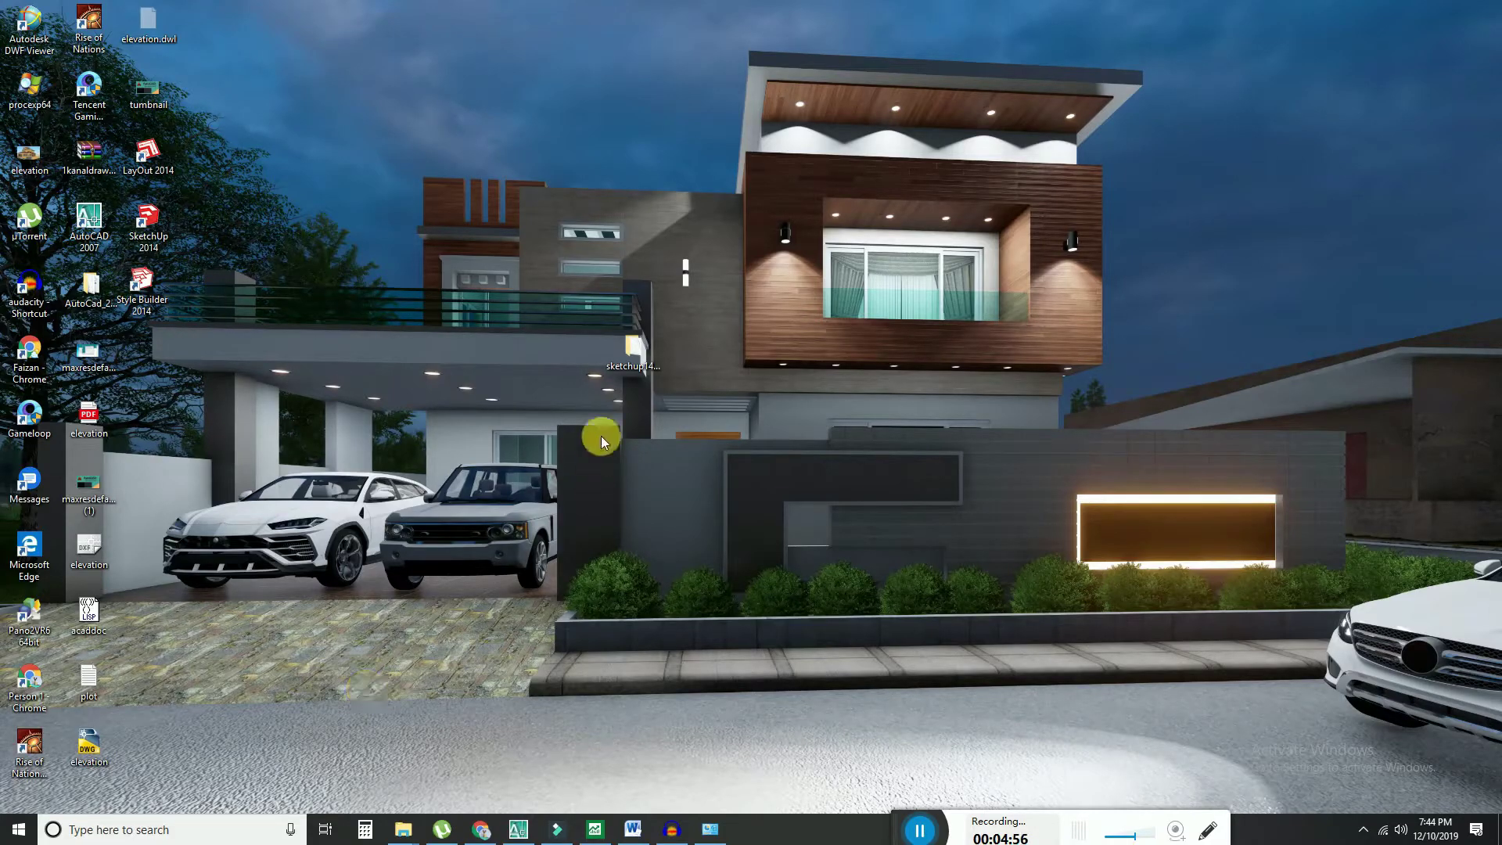
double_click(640, 350)
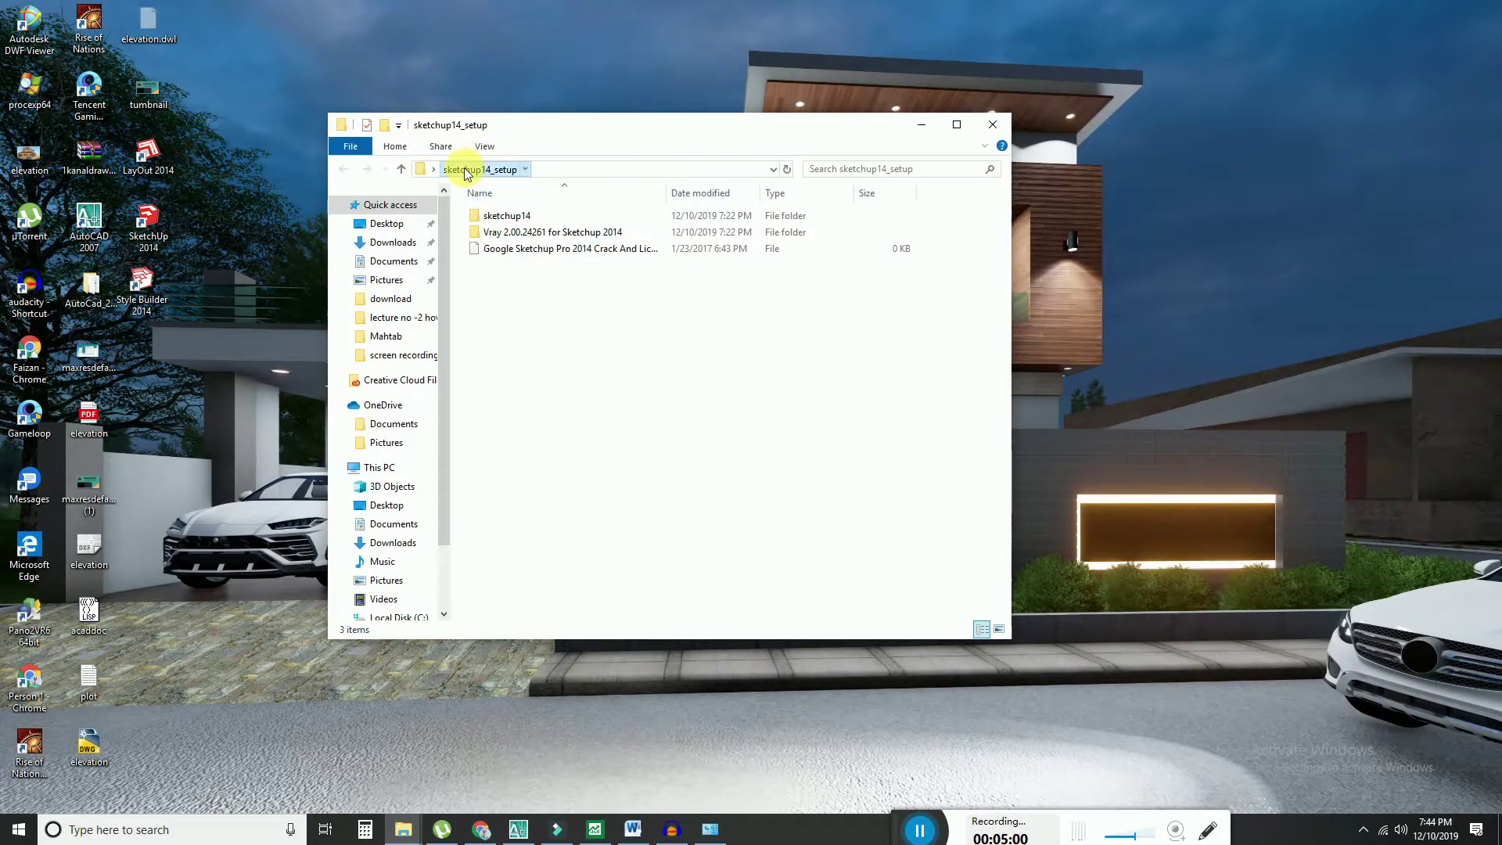
click(434, 169)
click(456, 186)
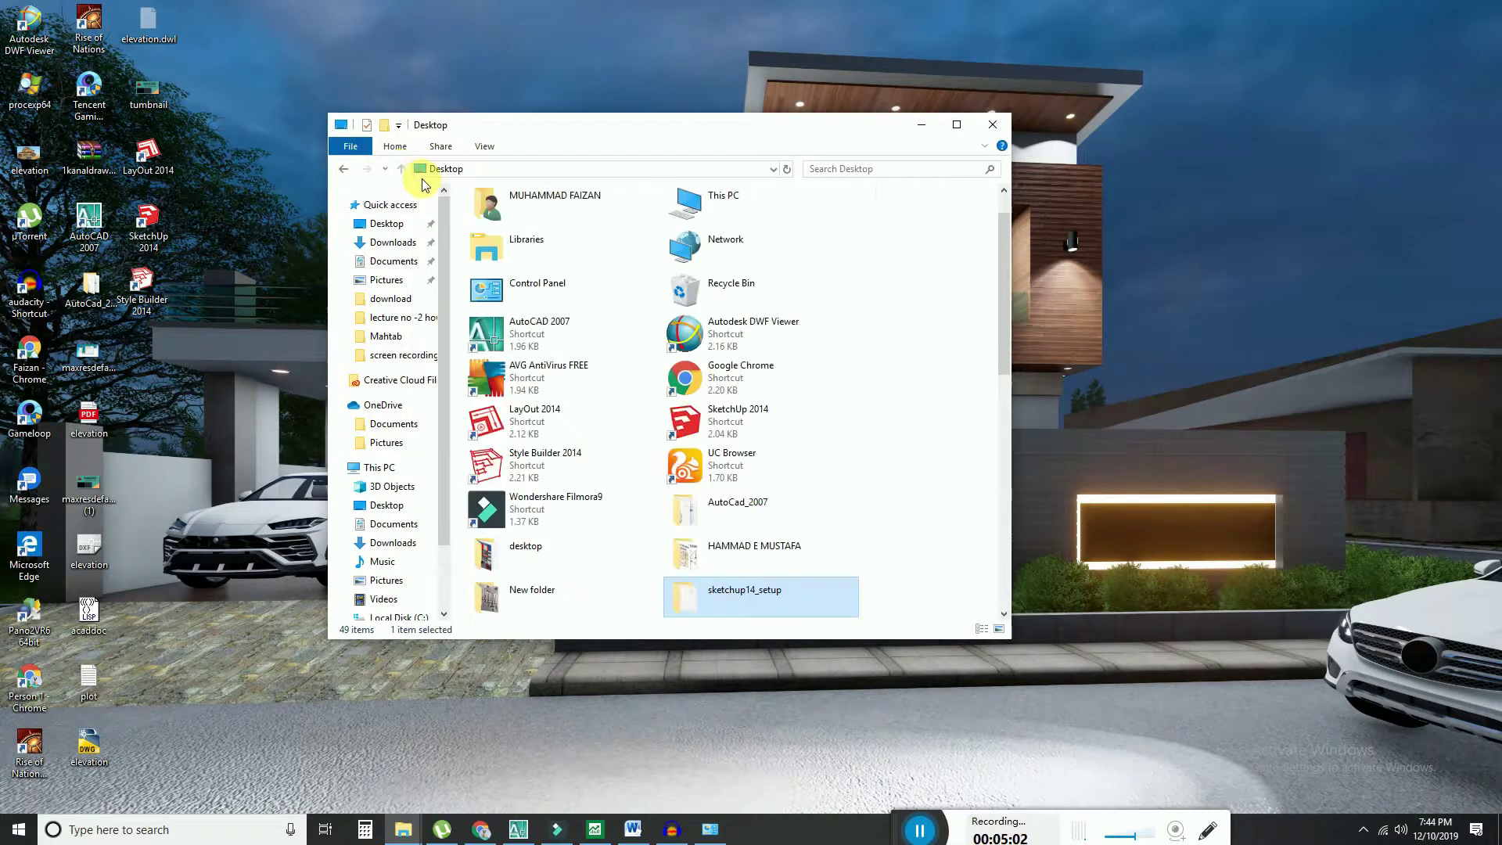
click(993, 125)
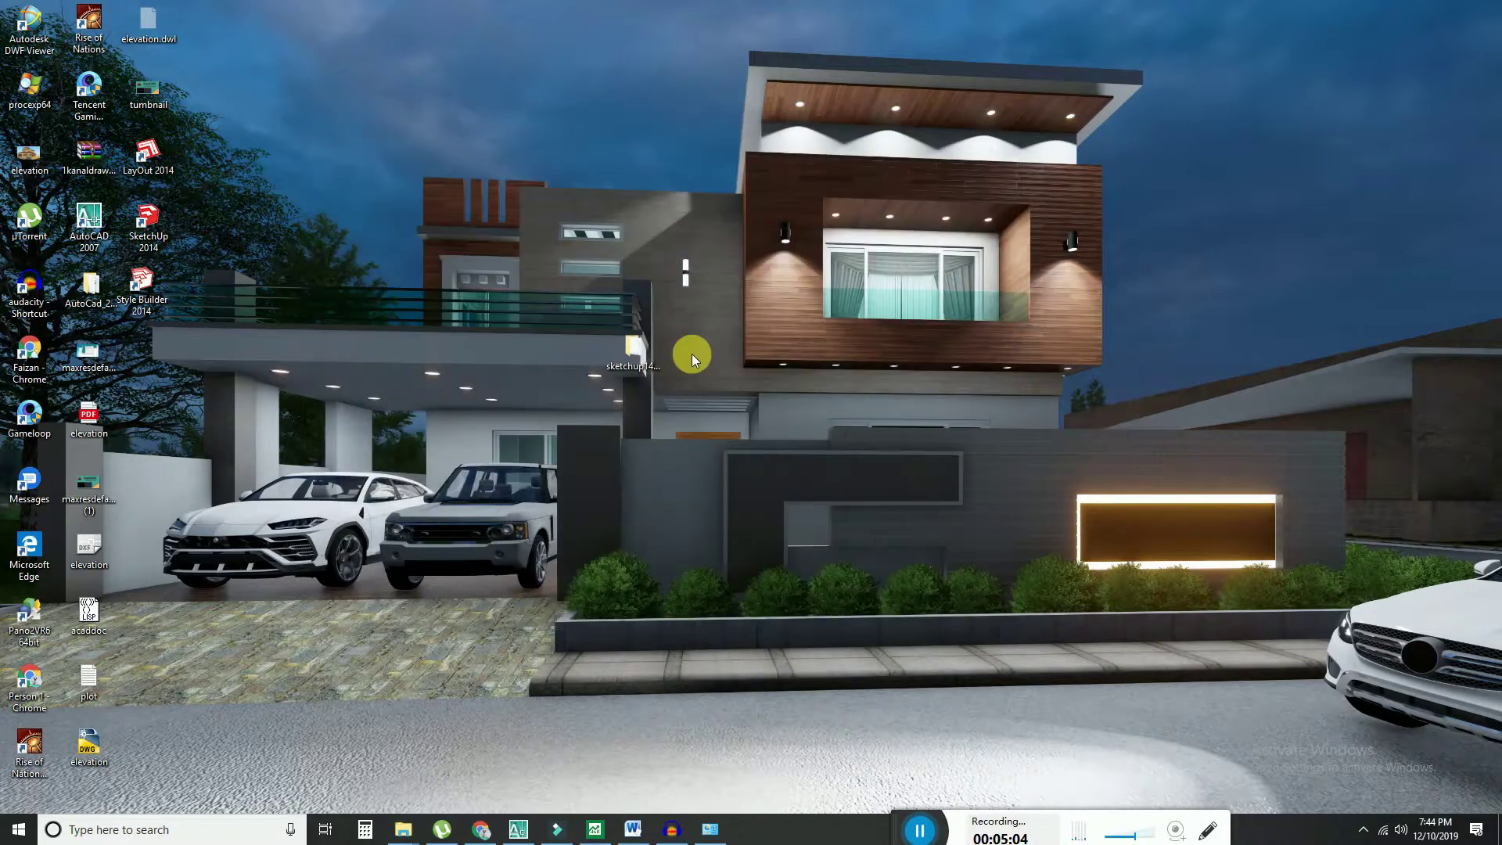
- Run the Vray 2.00.24261 for Sketchup 2014 x86 installer from the sketchup14_setup folder and minimize the folder window
double_click(630, 352)
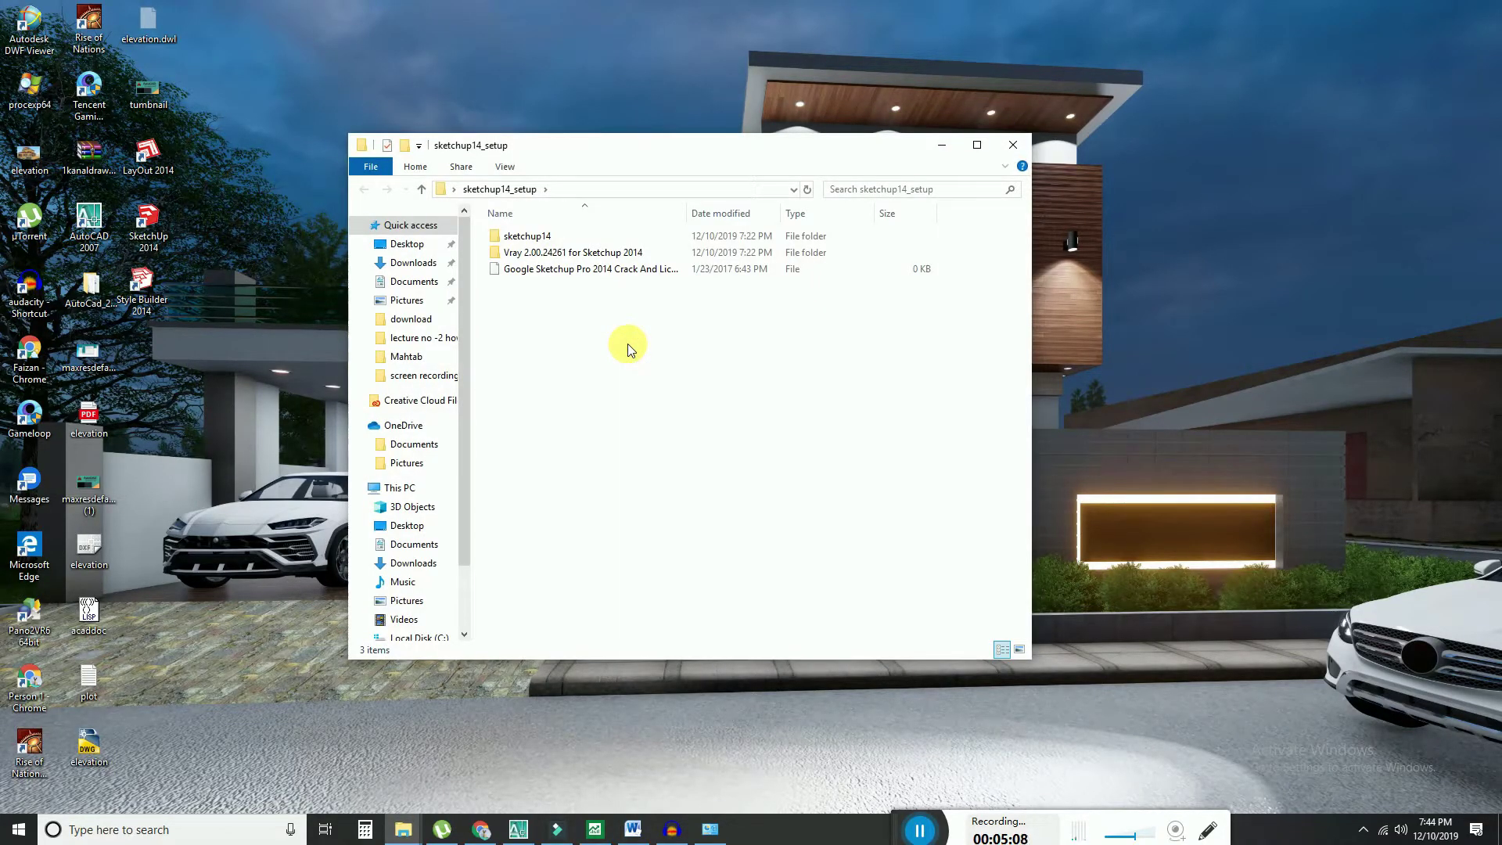
click(551, 253)
double_click(551, 253)
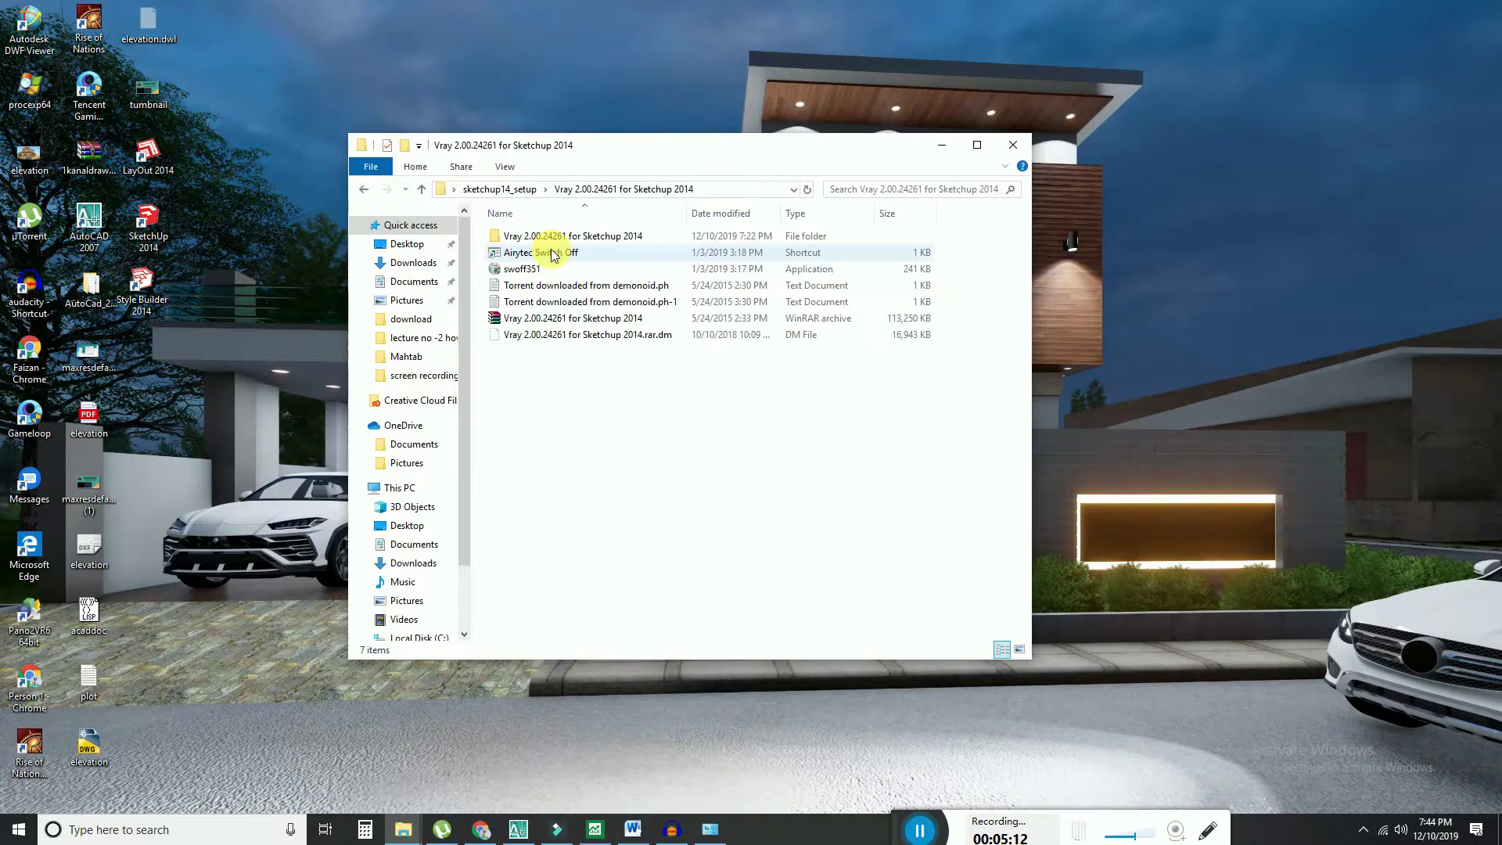
click(976, 144)
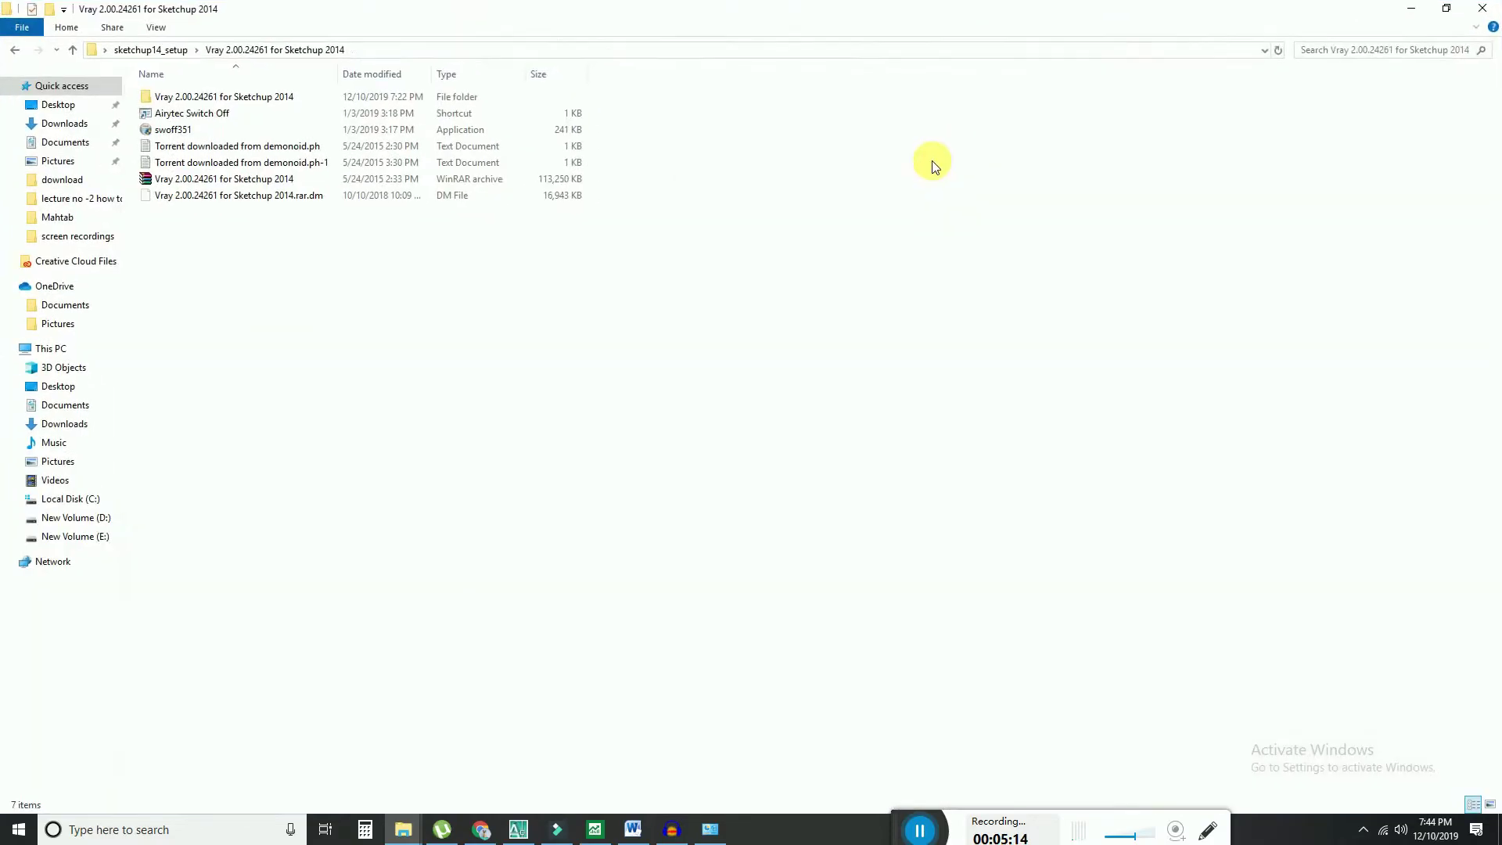
double_click(182, 100)
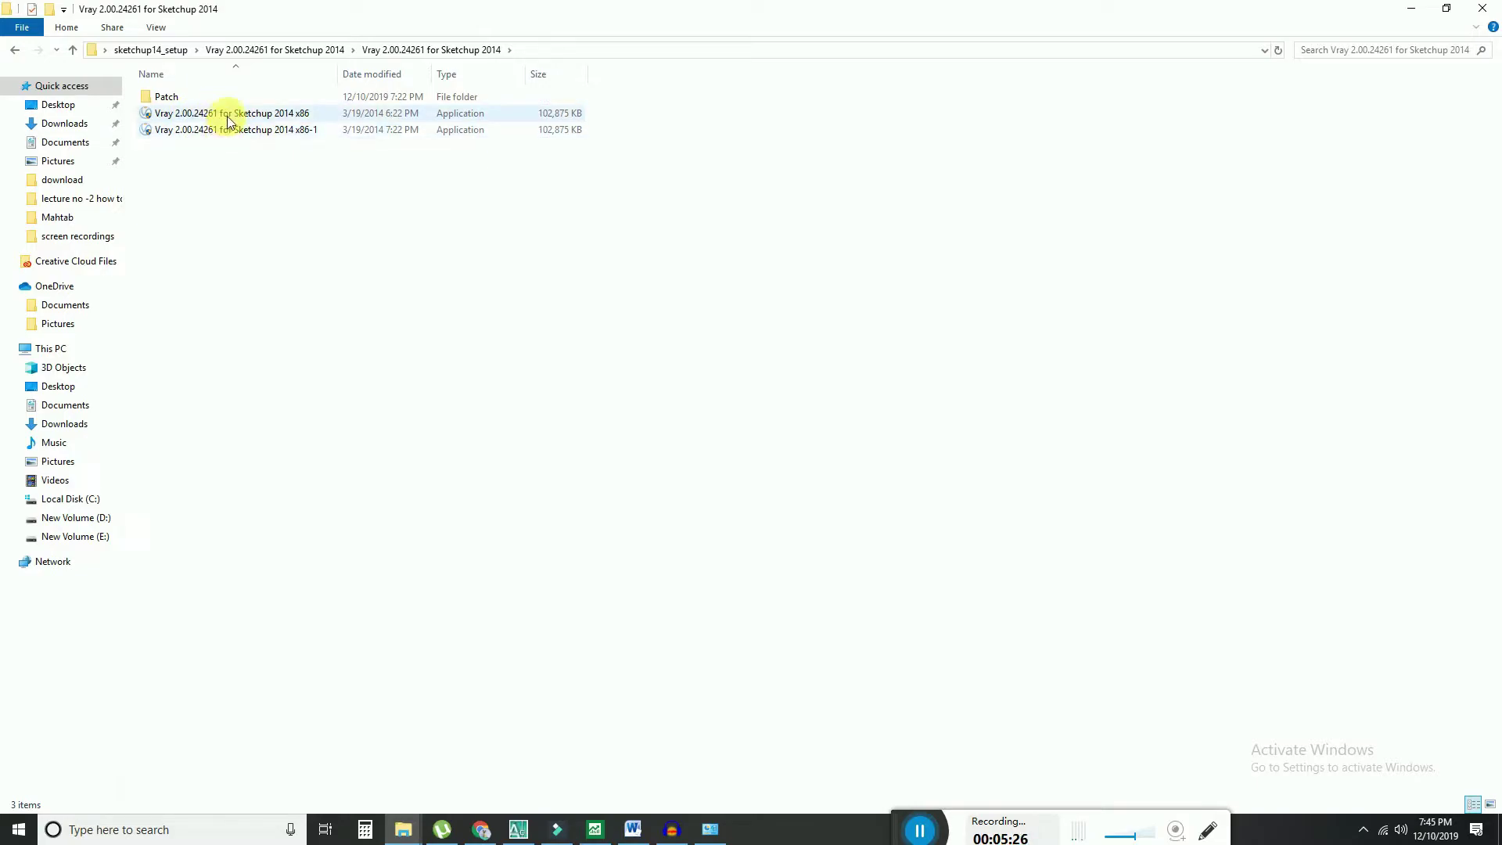
click(209, 116)
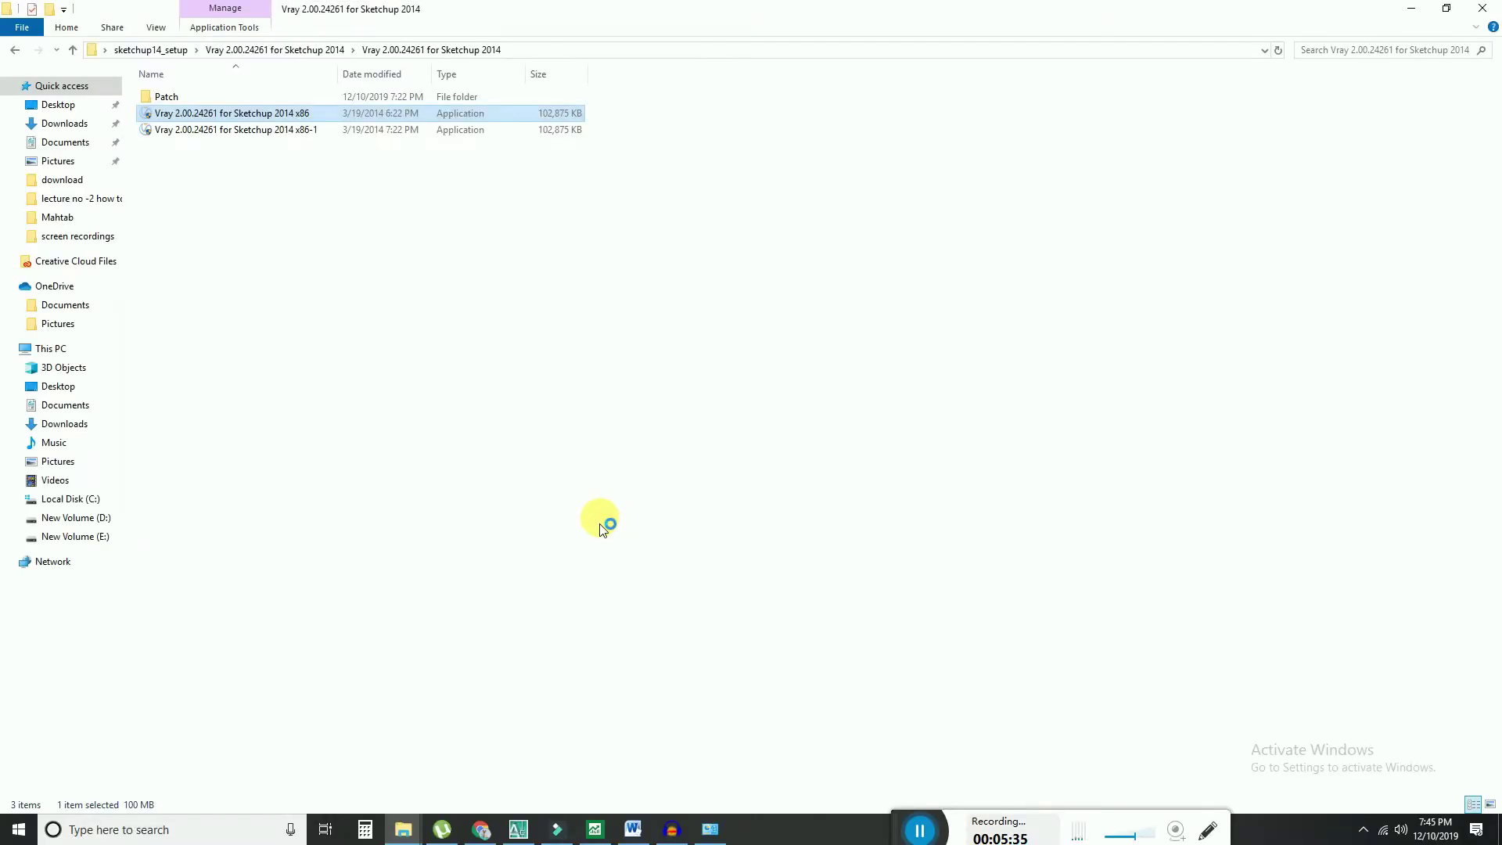
click(1400, 12)
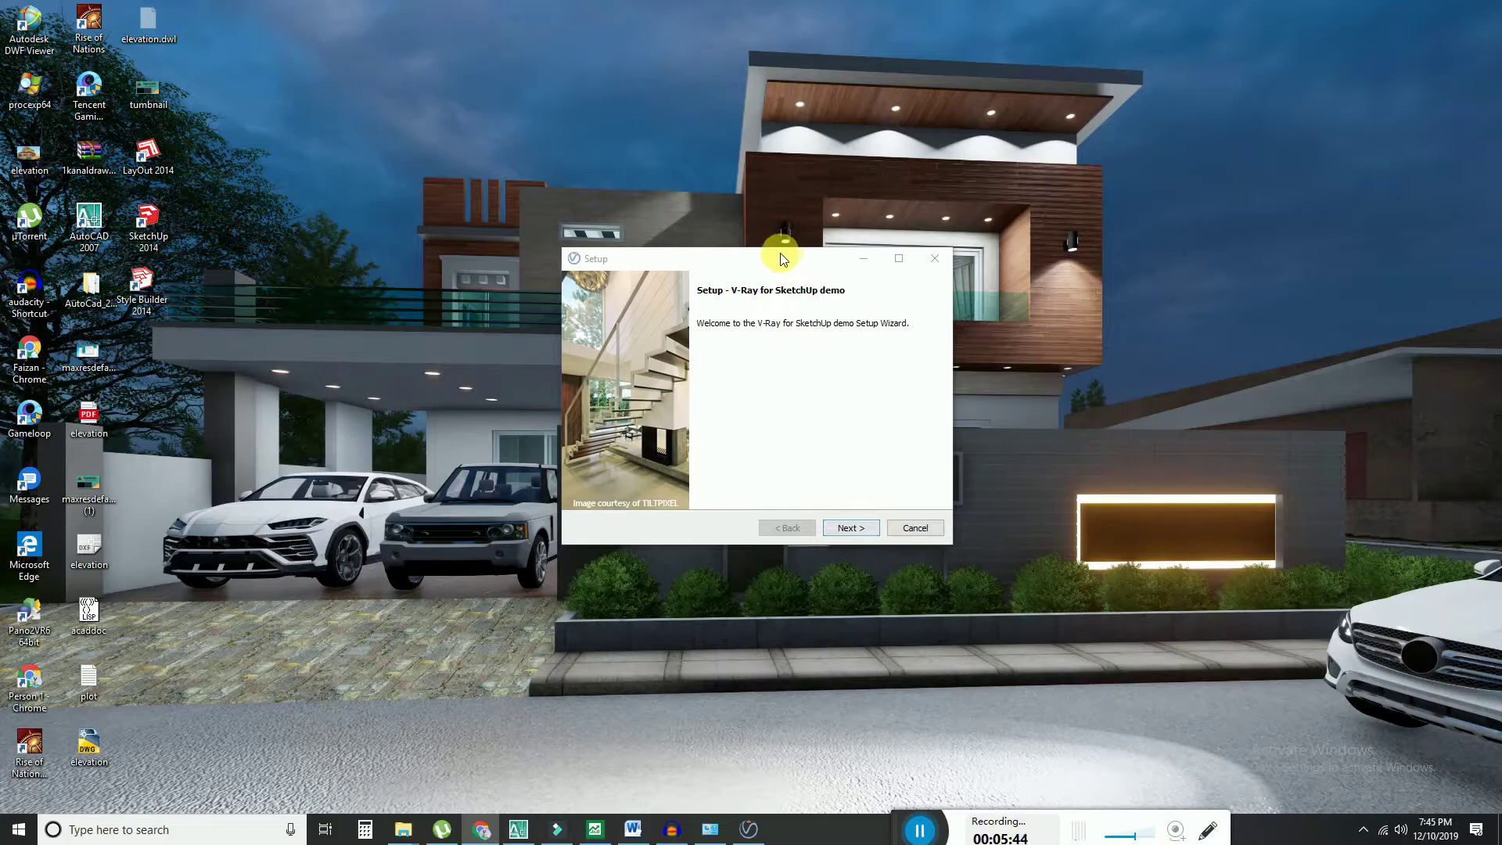
- Accept the V-Ray for SketchUp license agreement and keep all listed components selected for installation
click(858, 528)
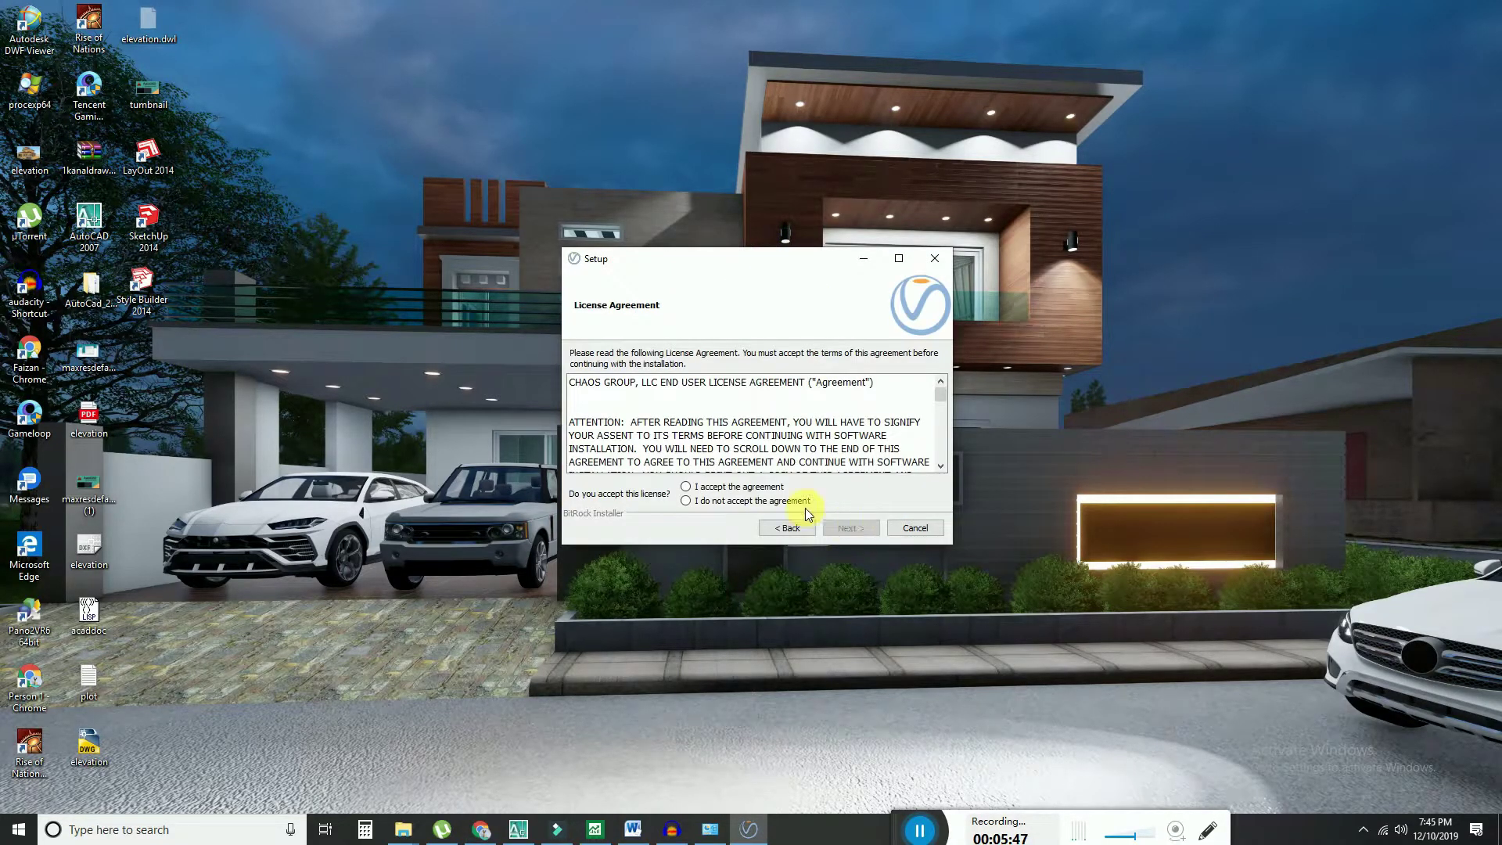
click(733, 488)
click(851, 527)
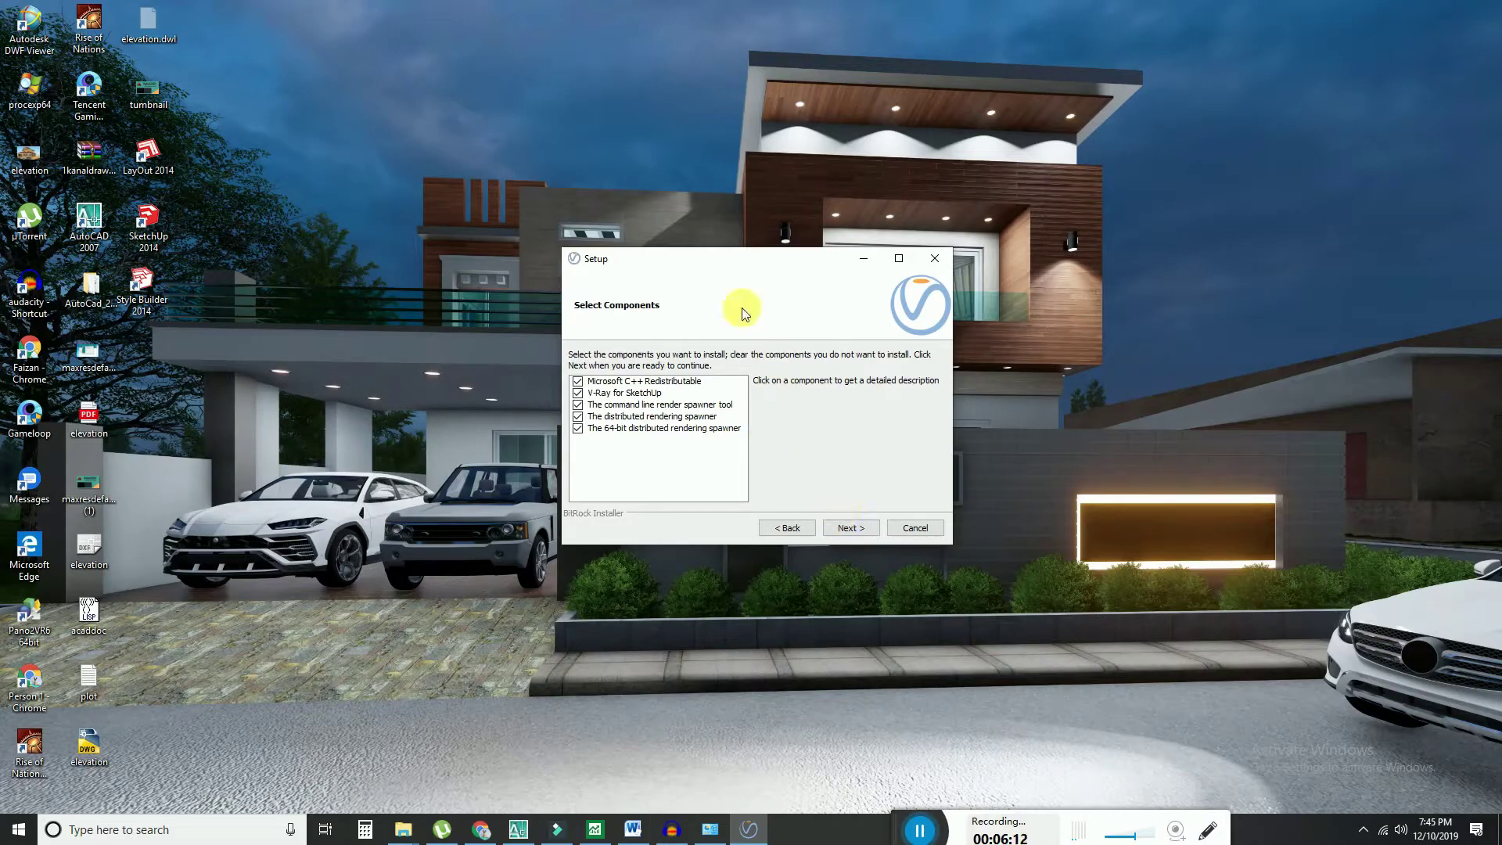
drag(728, 259, 641, 256)
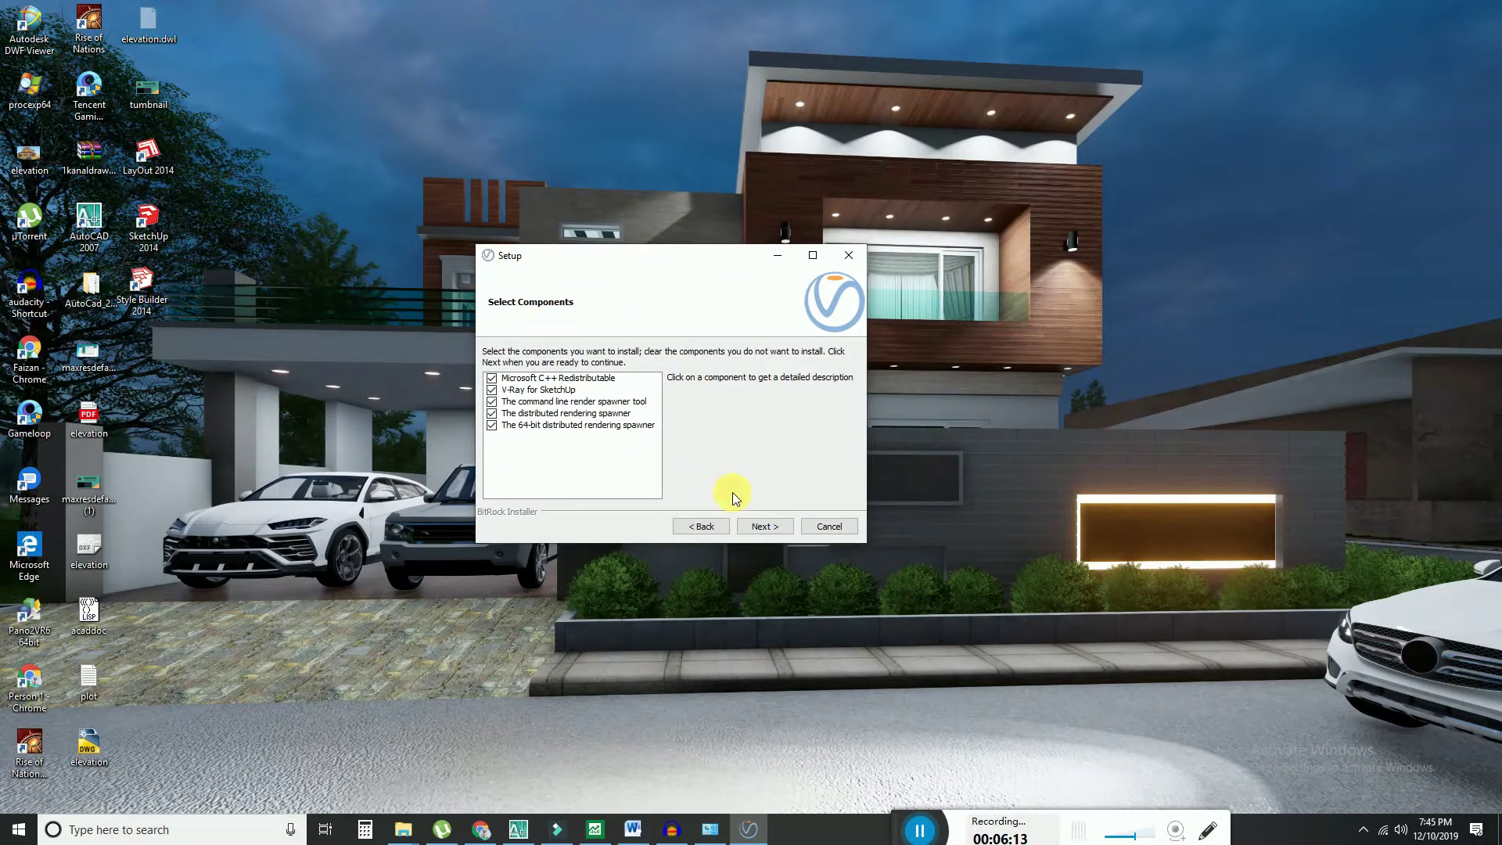
click(764, 526)
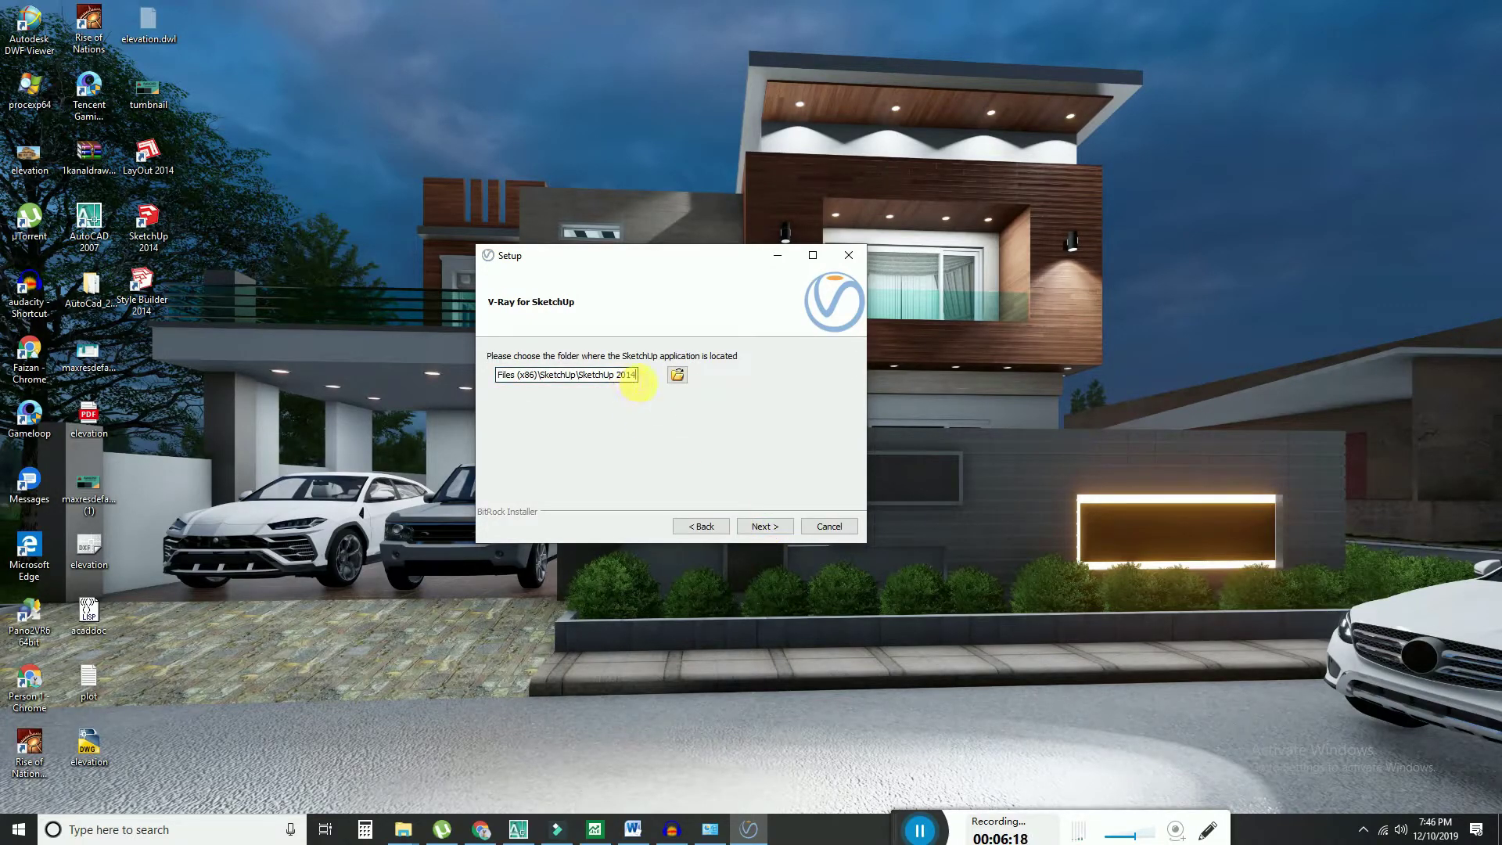
- Check the SketchUp application folder path in the V-Ray setup and look into the folder browser without choosing another location
drag(638, 376, 474, 380)
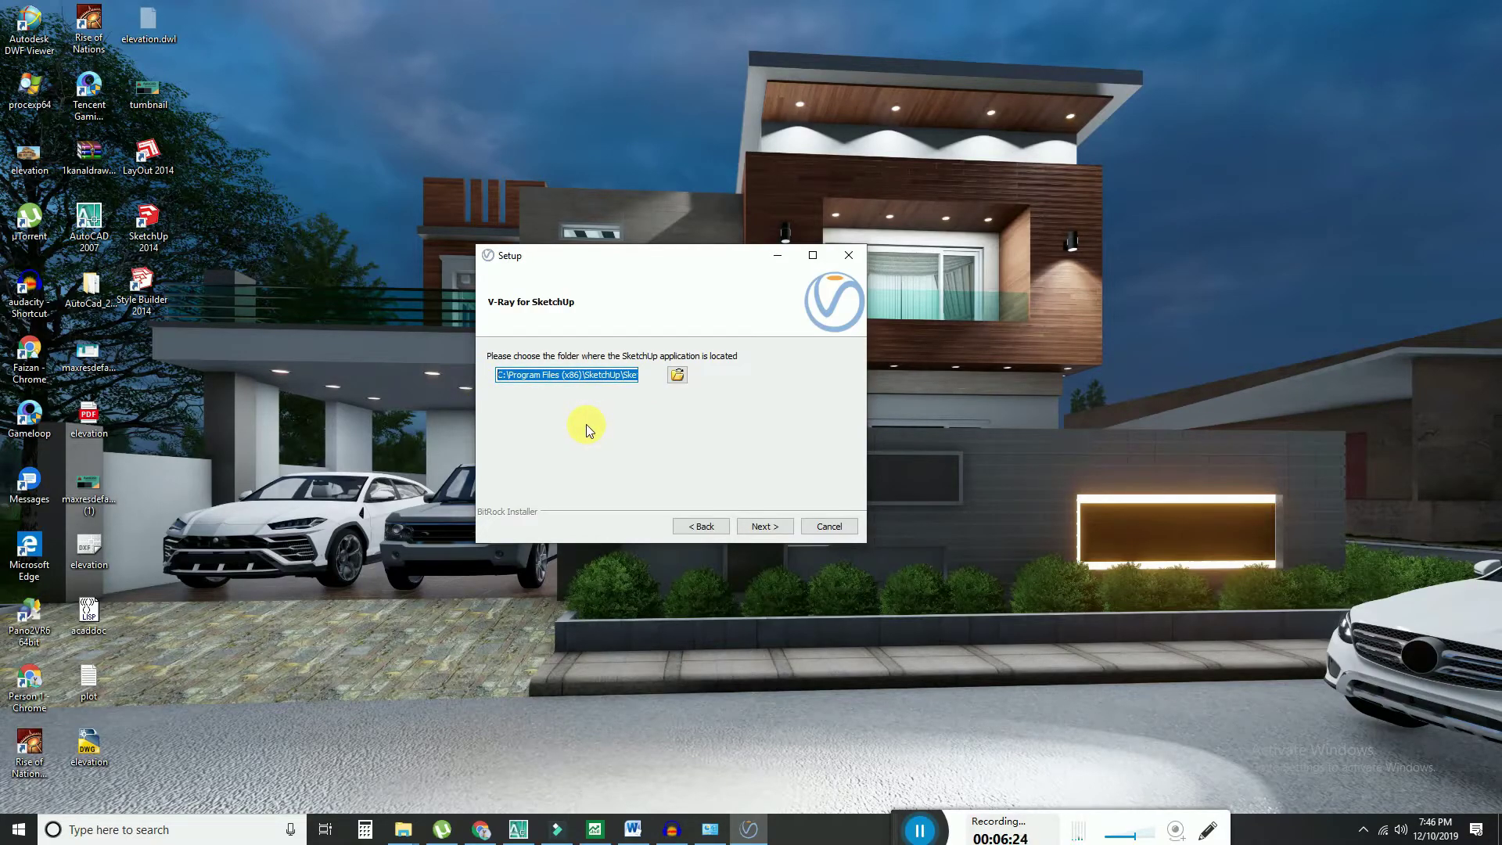
click(628, 376)
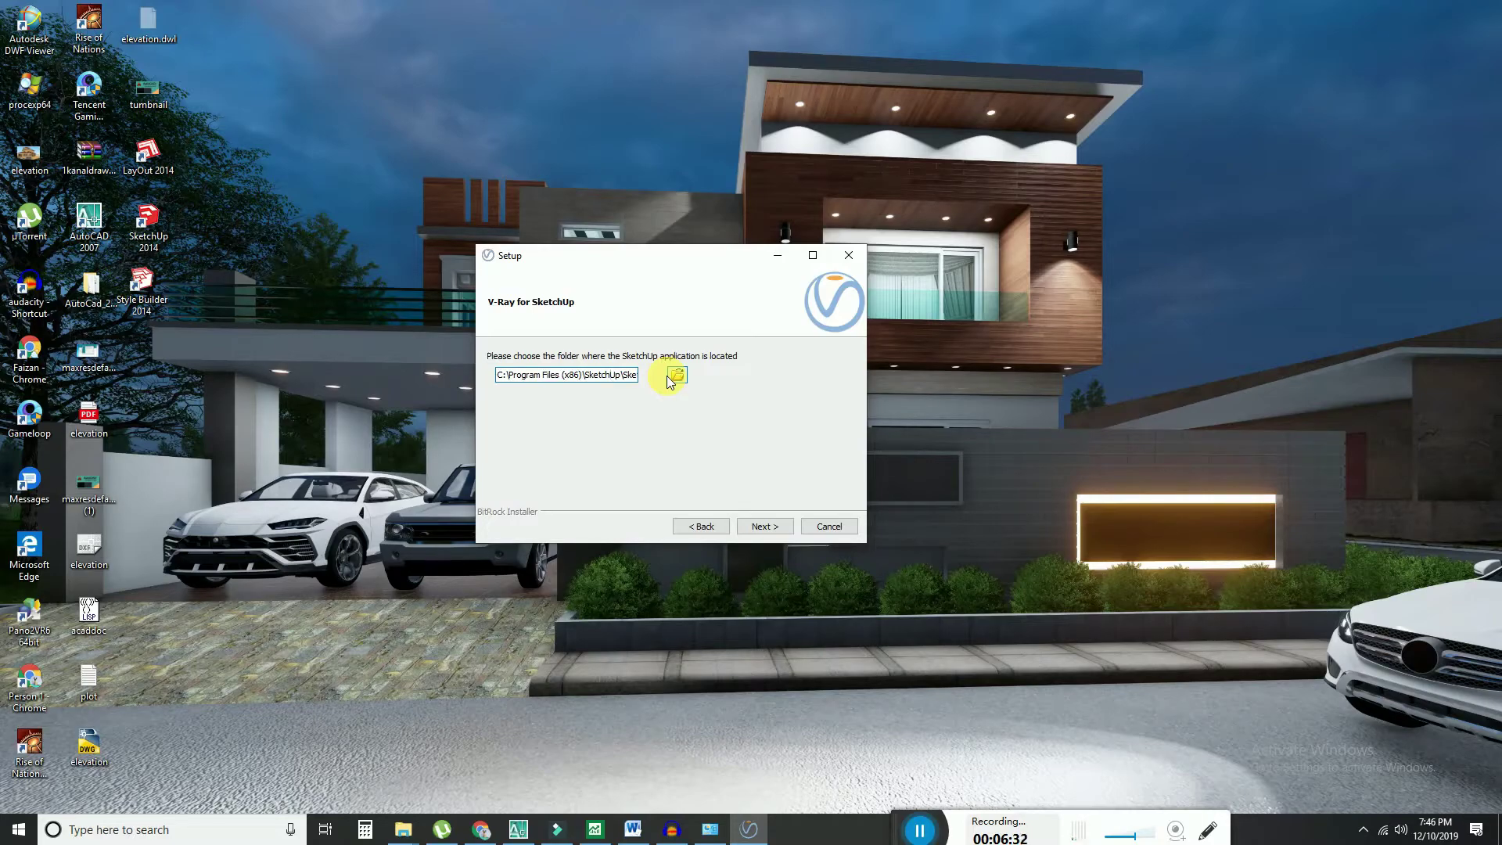
double_click(602, 374)
click(601, 376)
click(677, 375)
mouse_move(851, 379)
mouse_down()
mouse_move(857, 416)
mouse_move(854, 361)
mouse_up()
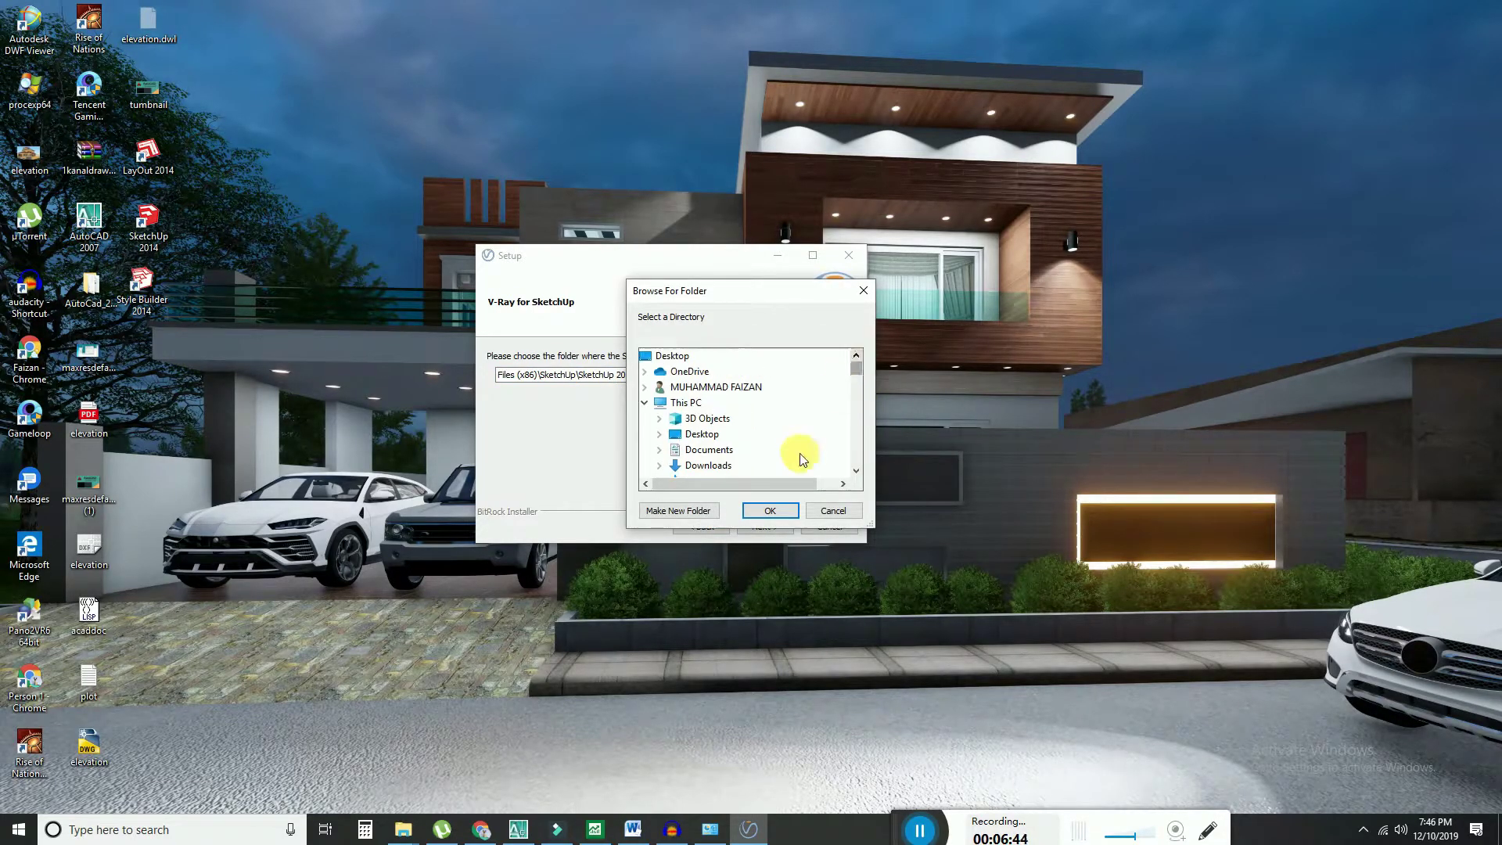
click(816, 510)
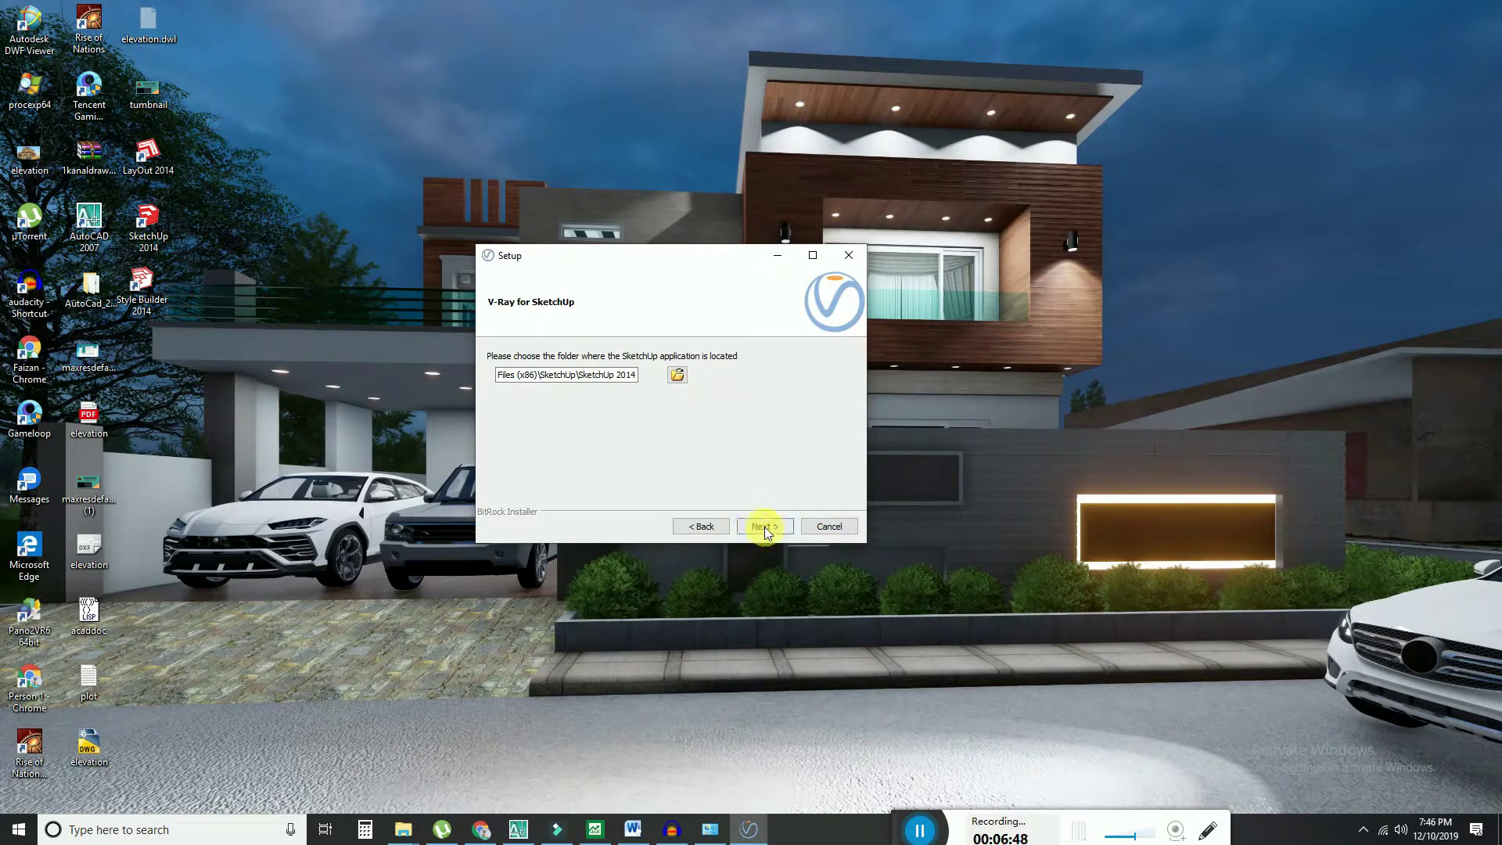
- Keep the SketchUp 2014 folder as the application location and start installing the V-Ray for SketchUp demo
click(763, 528)
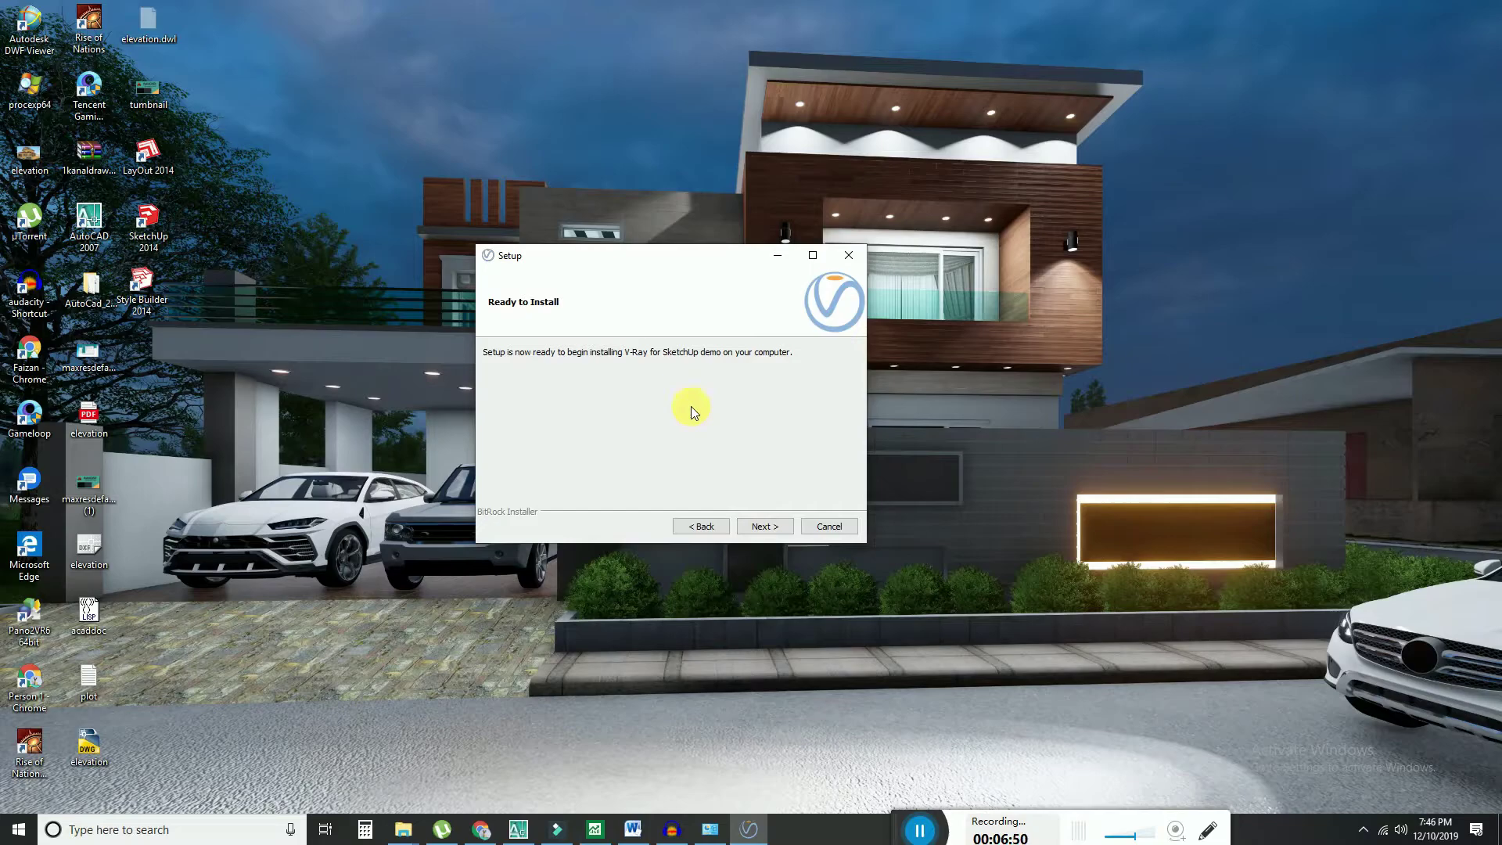
drag(631, 254, 619, 269)
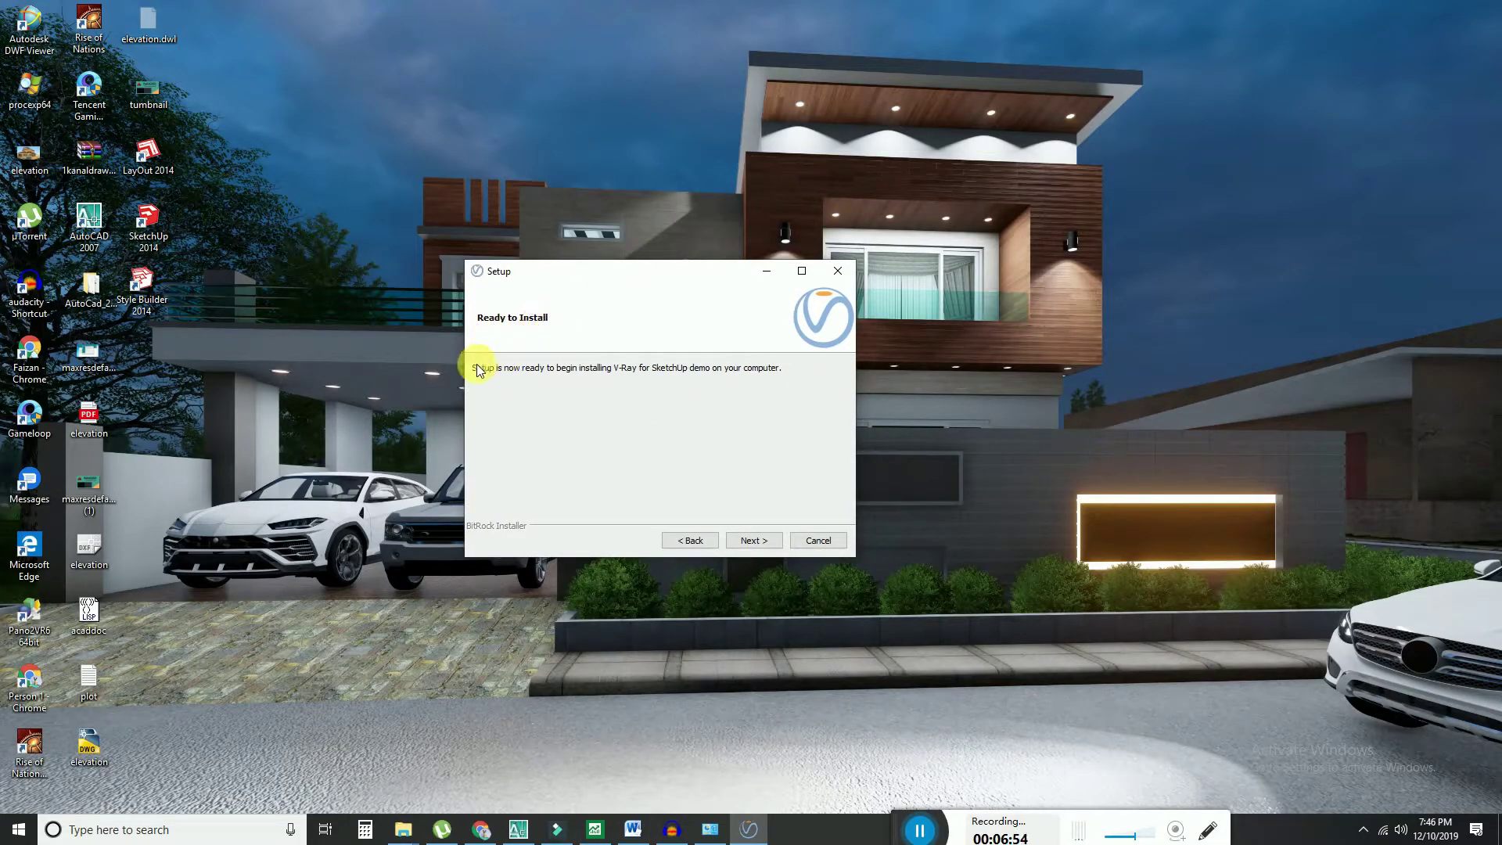
click(754, 540)
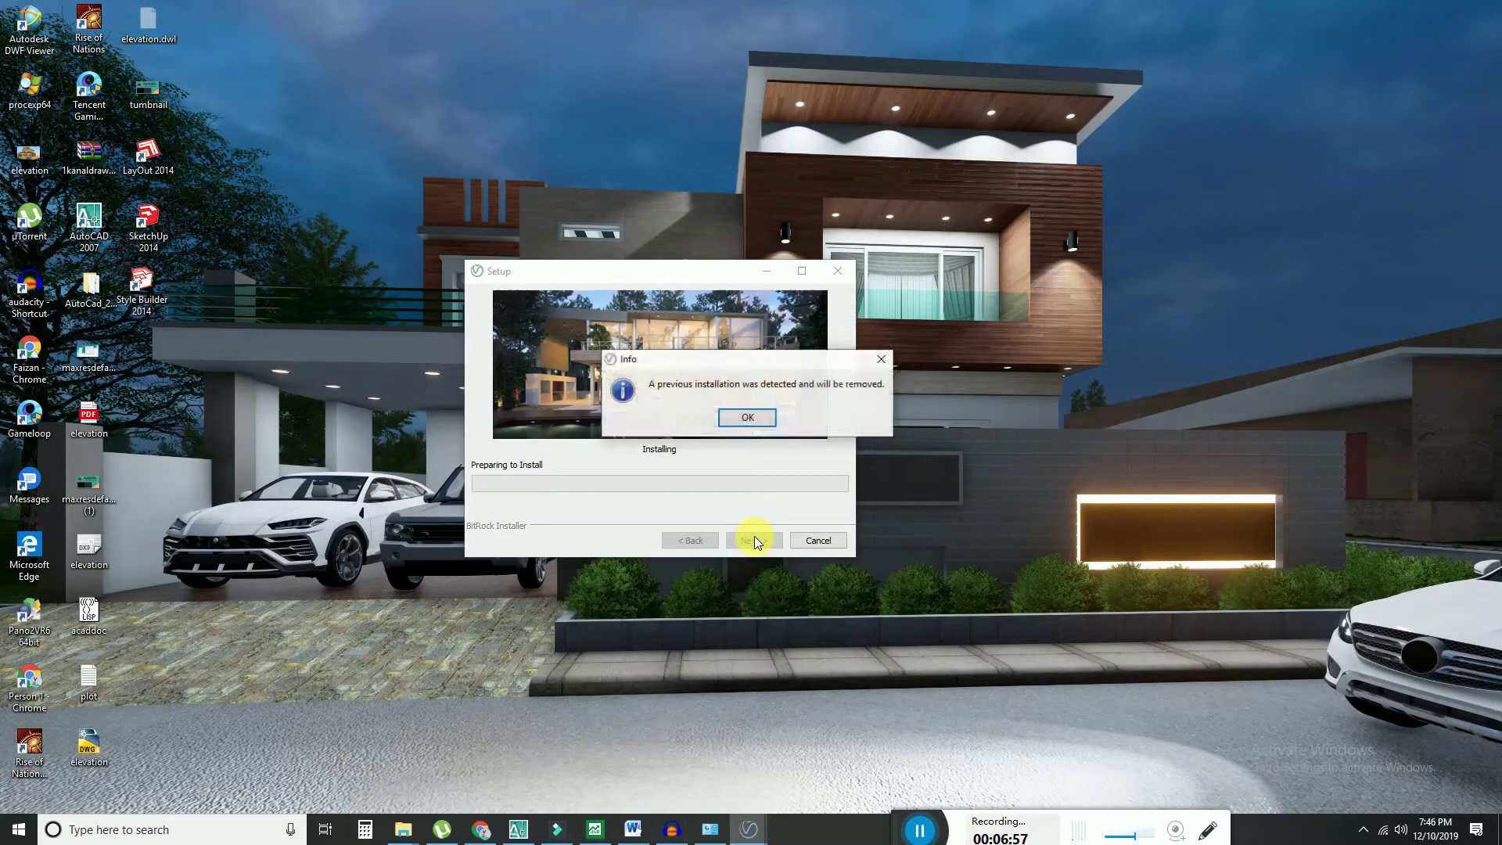
- Uninstall the previous V-Ray for SketchUp demo with all its modules and complete the new installation
click(763, 418)
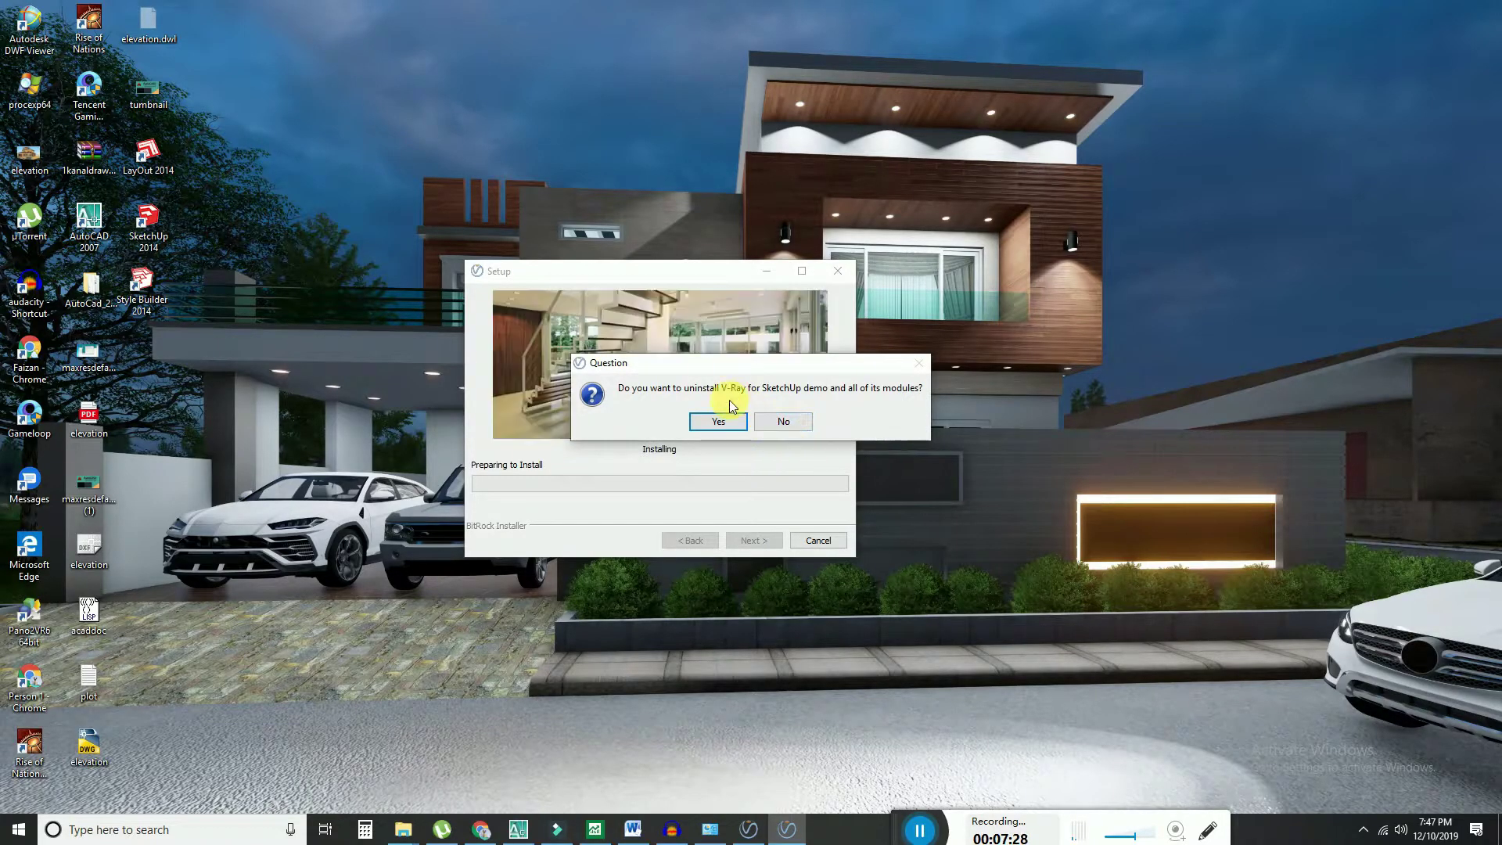
click(717, 422)
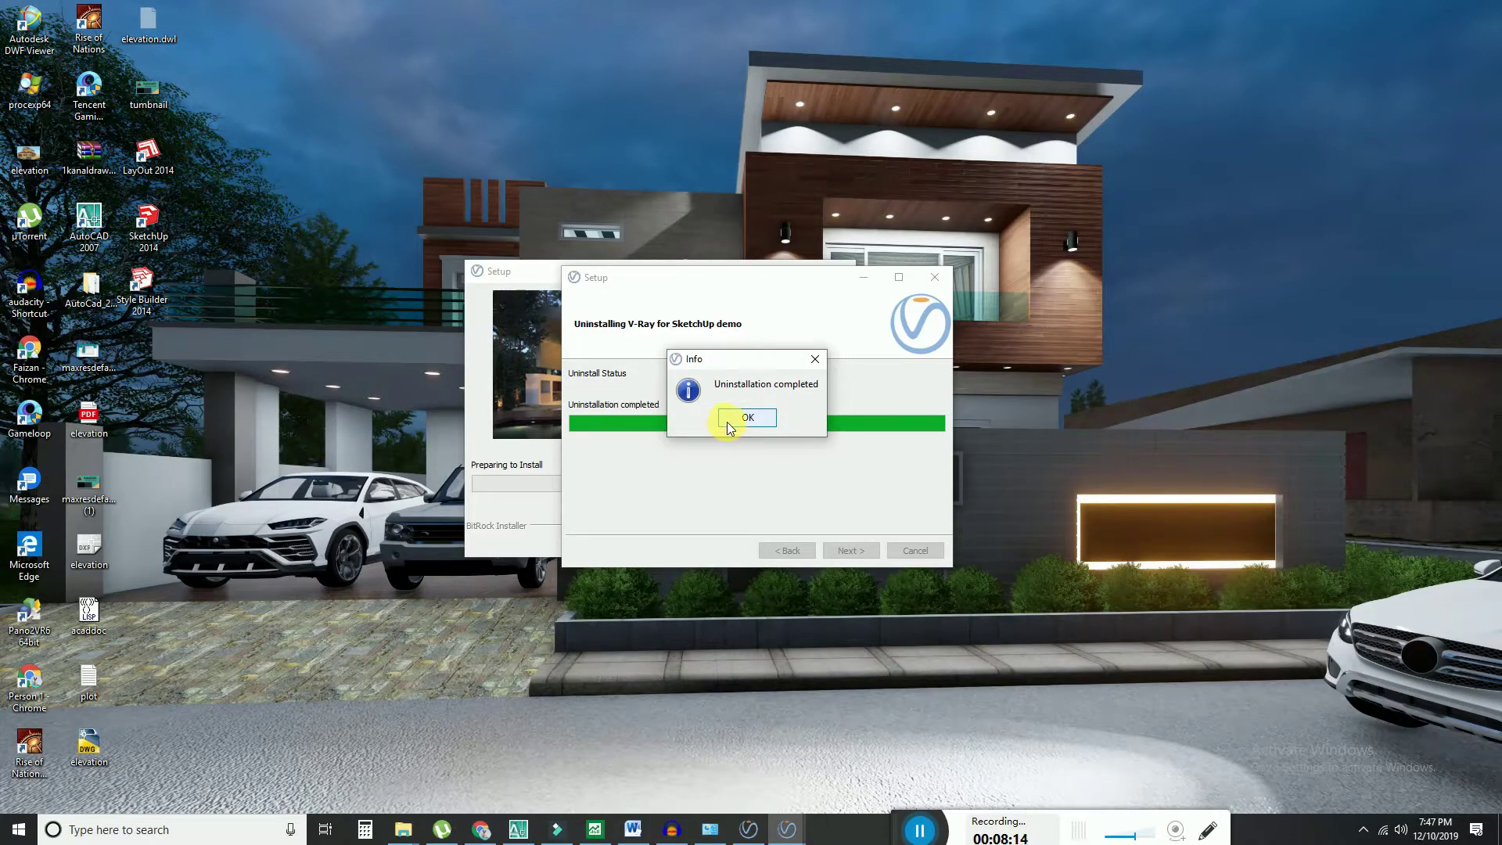
click(725, 419)
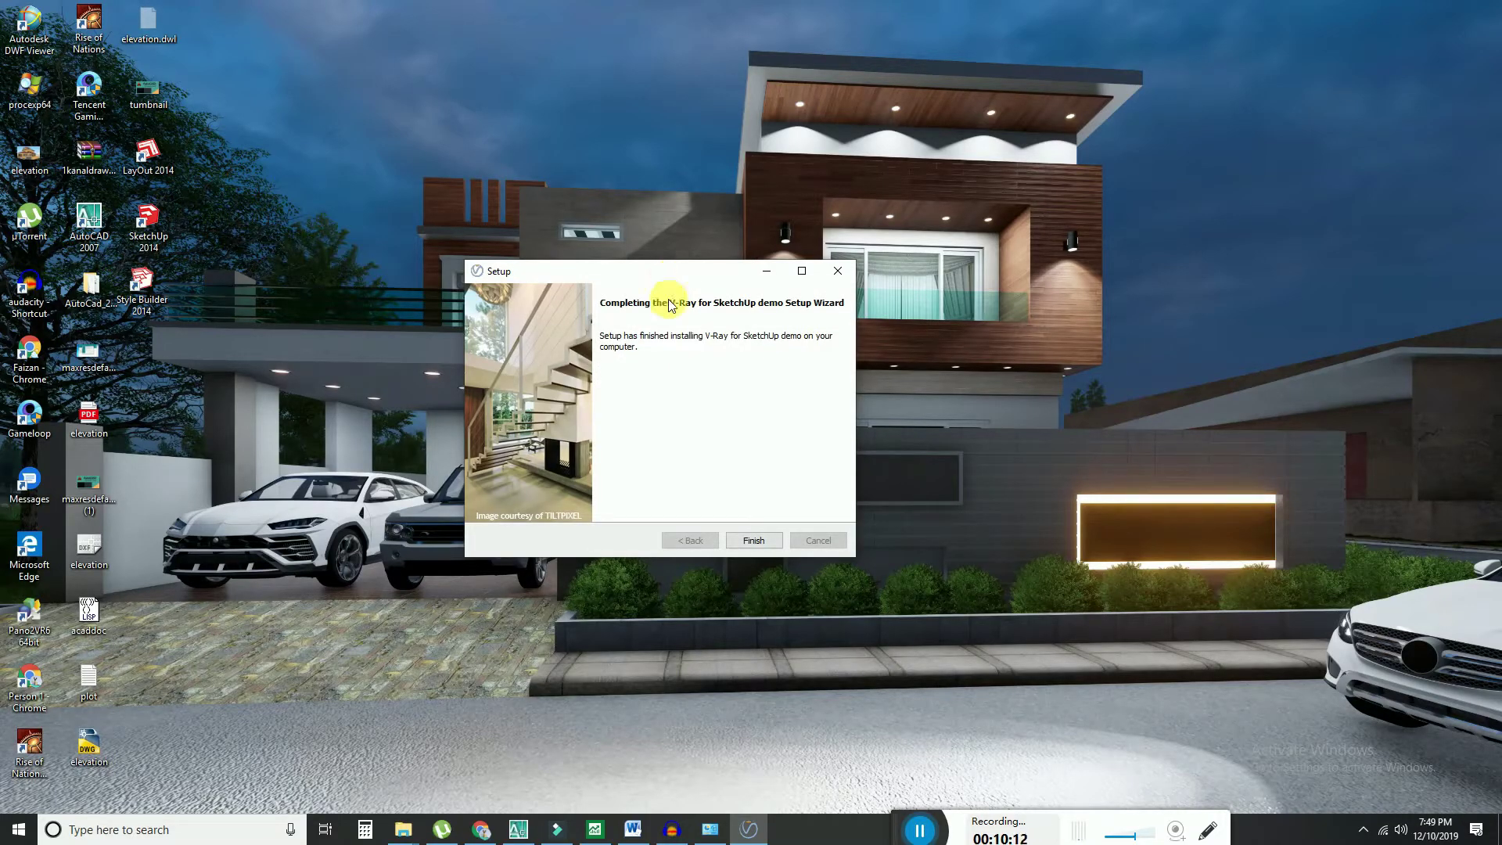
click(753, 540)
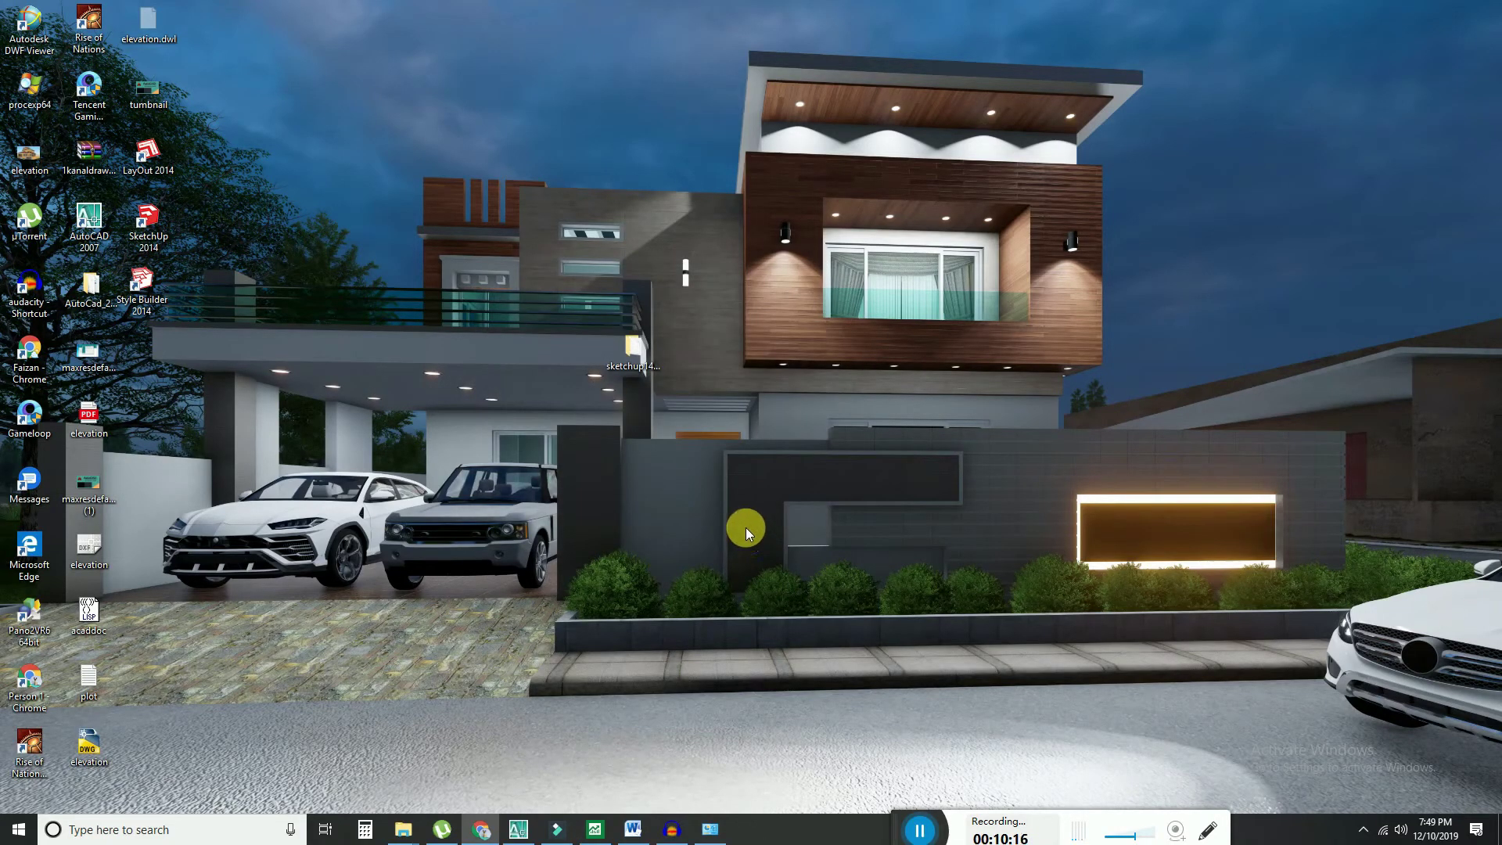
- Open the Patch folder inside the nested Vray 2.00.24261 for Sketchup 2014 folders of sketchup14_setup in a maximized window
click(633, 354)
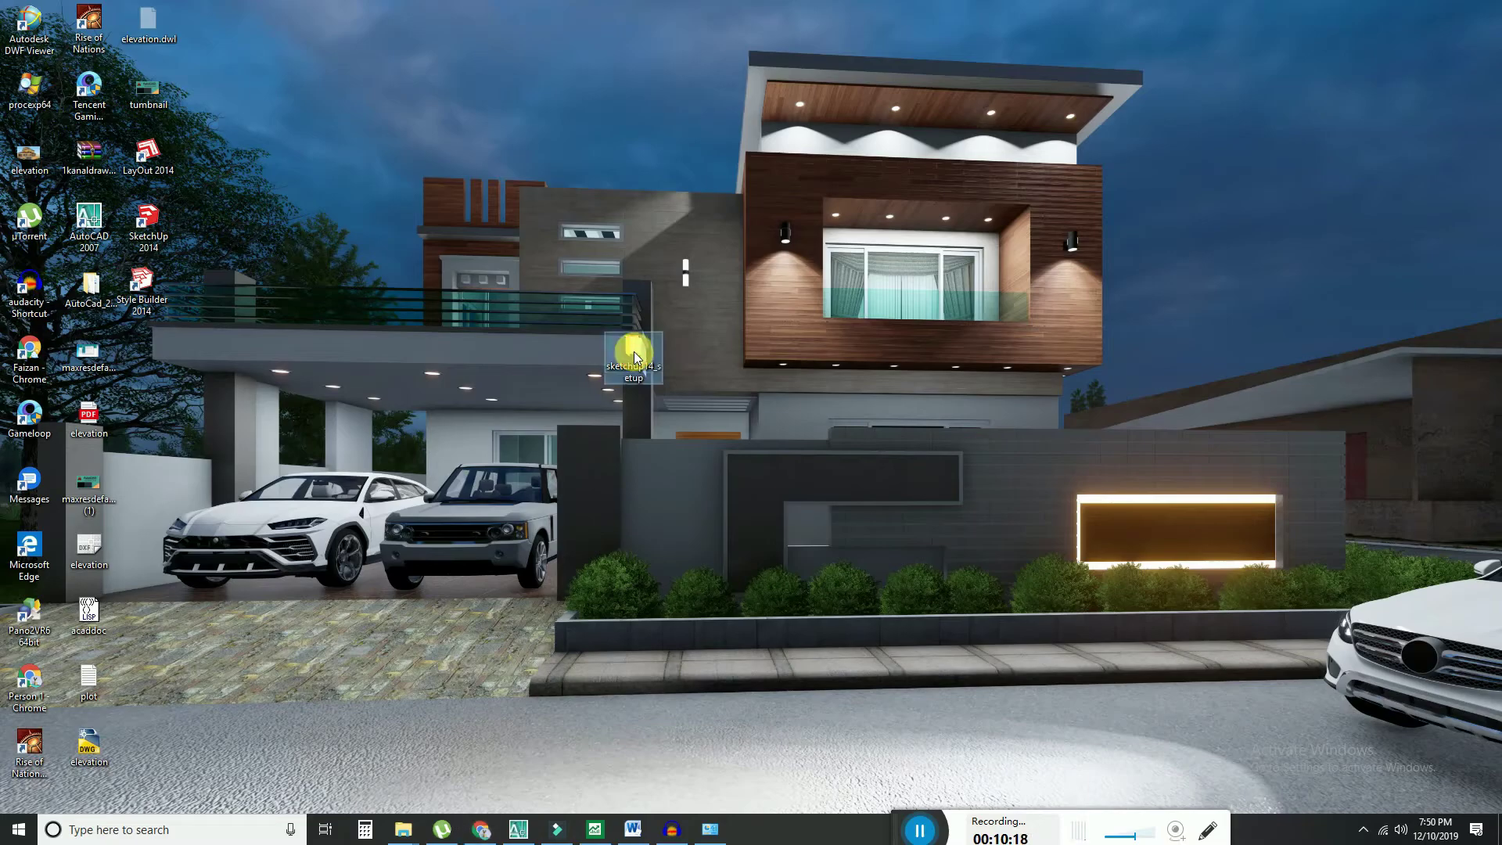
double_click(632, 351)
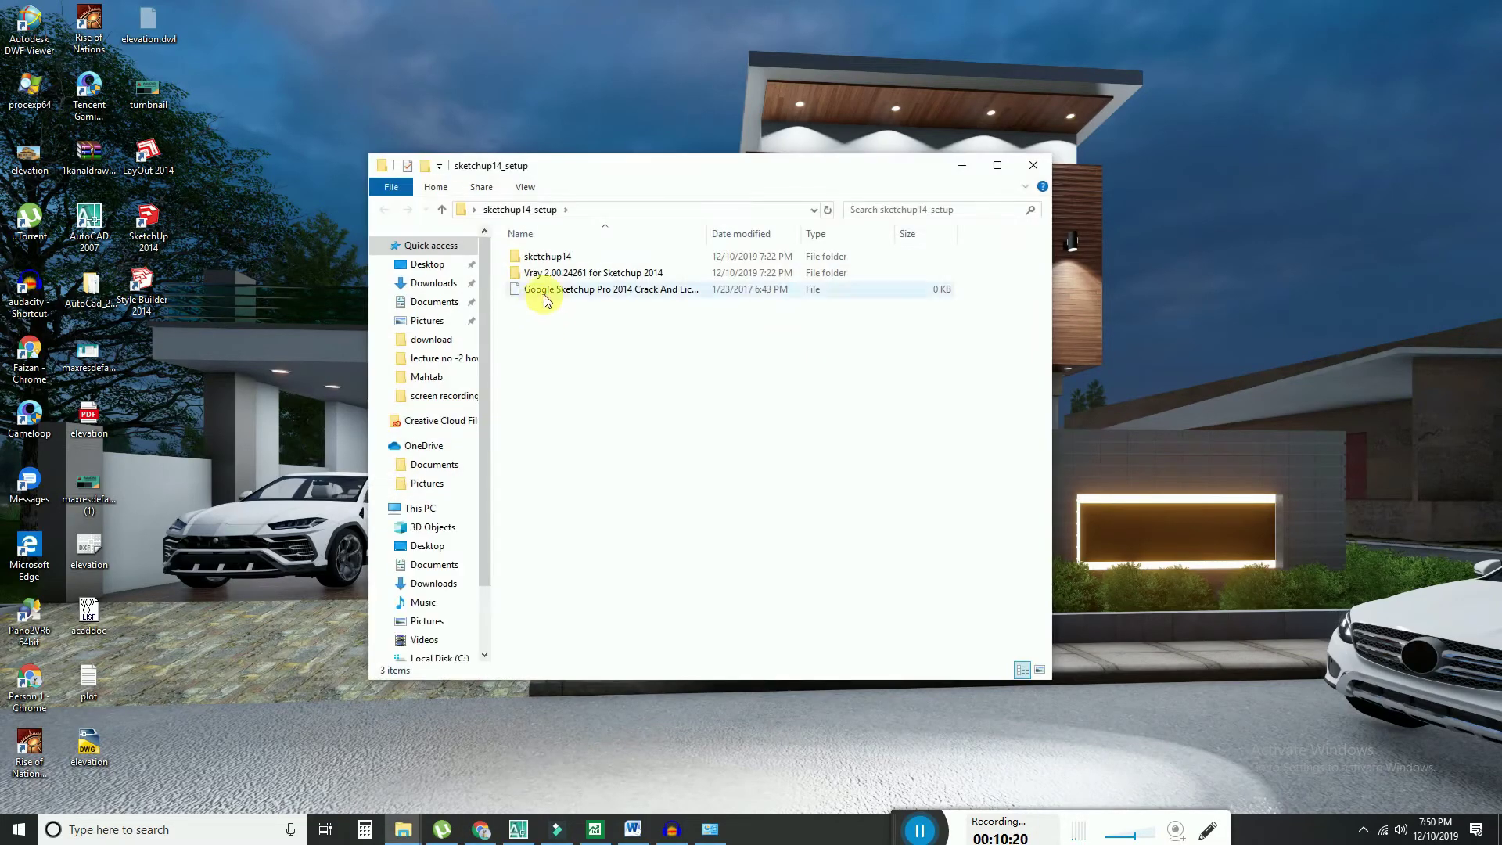
click(997, 165)
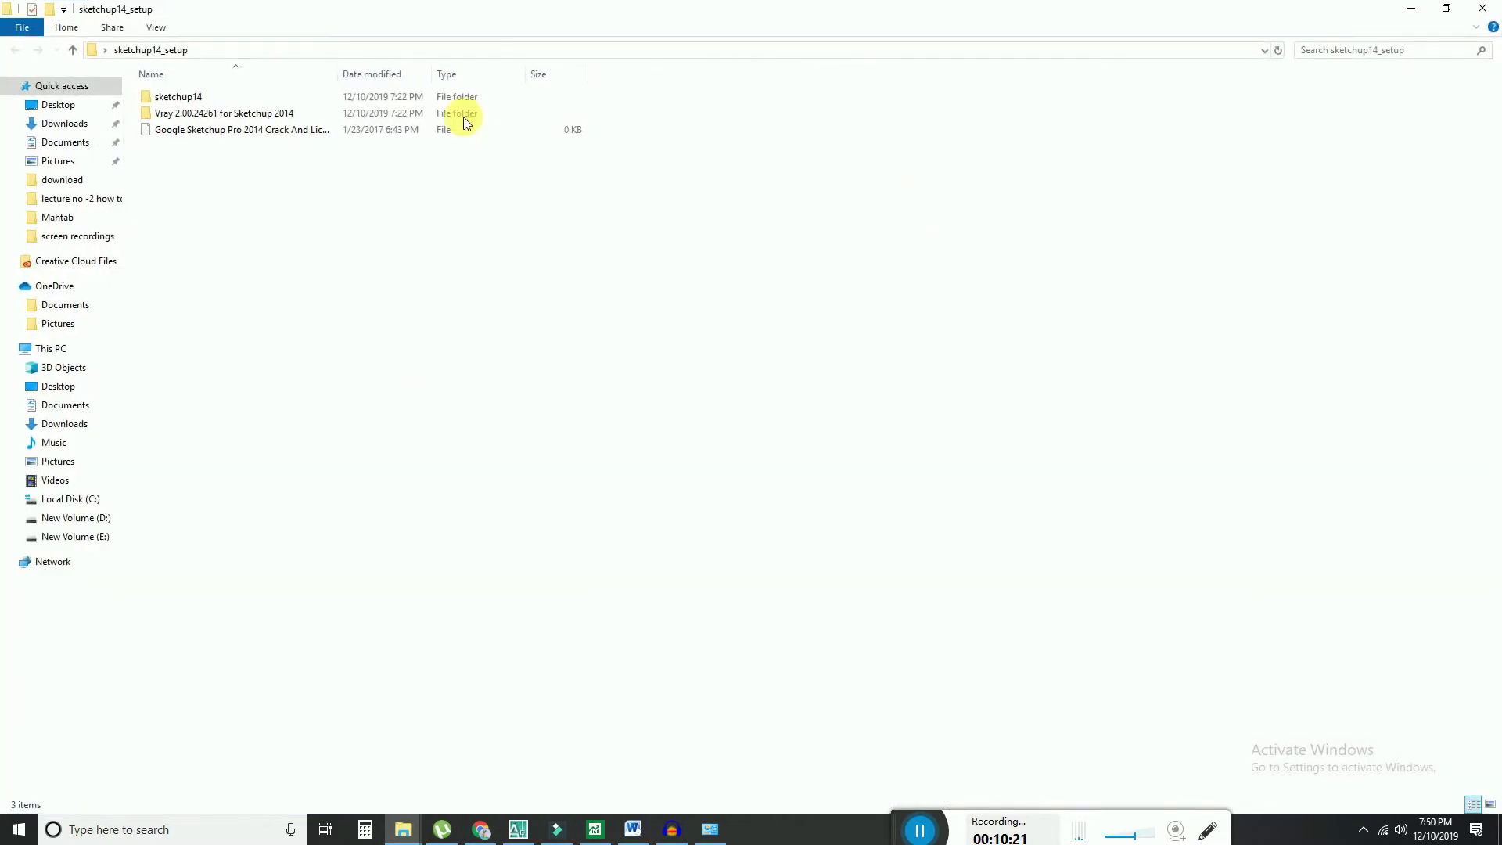
double_click(250, 113)
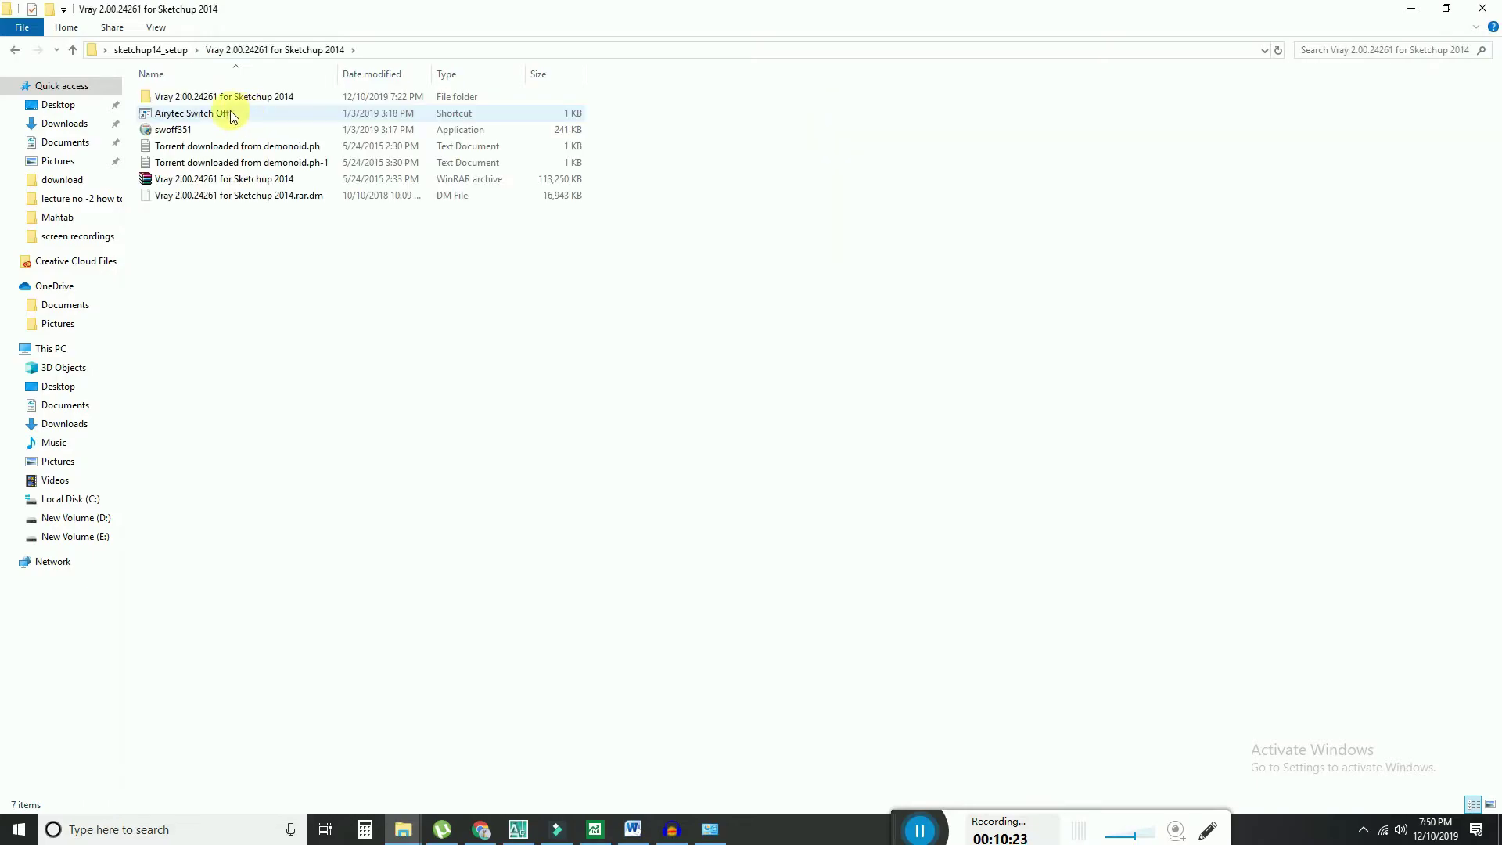
double_click(188, 102)
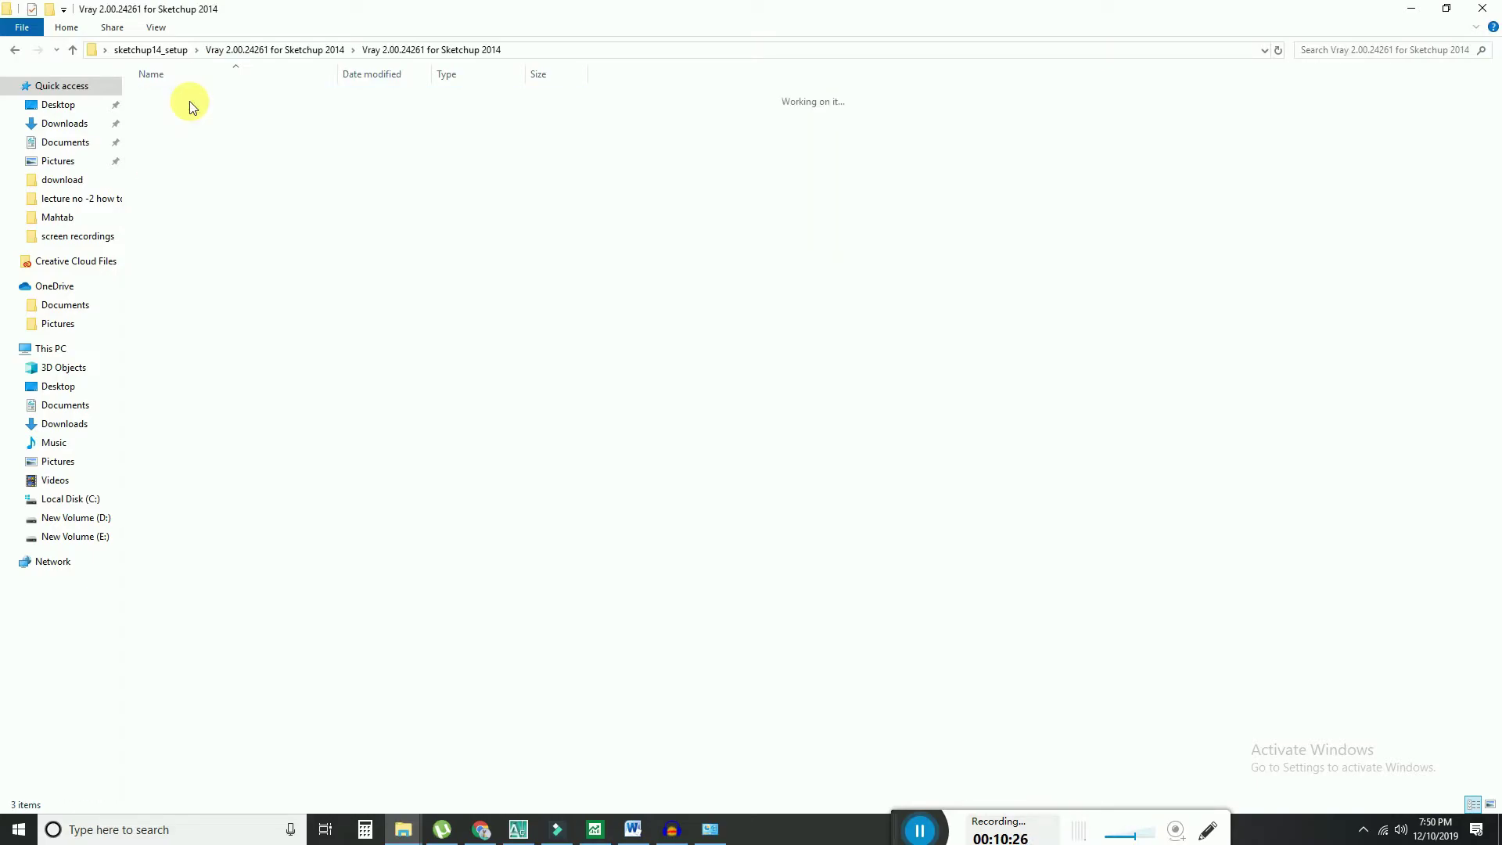
click(164, 100)
double_click(164, 98)
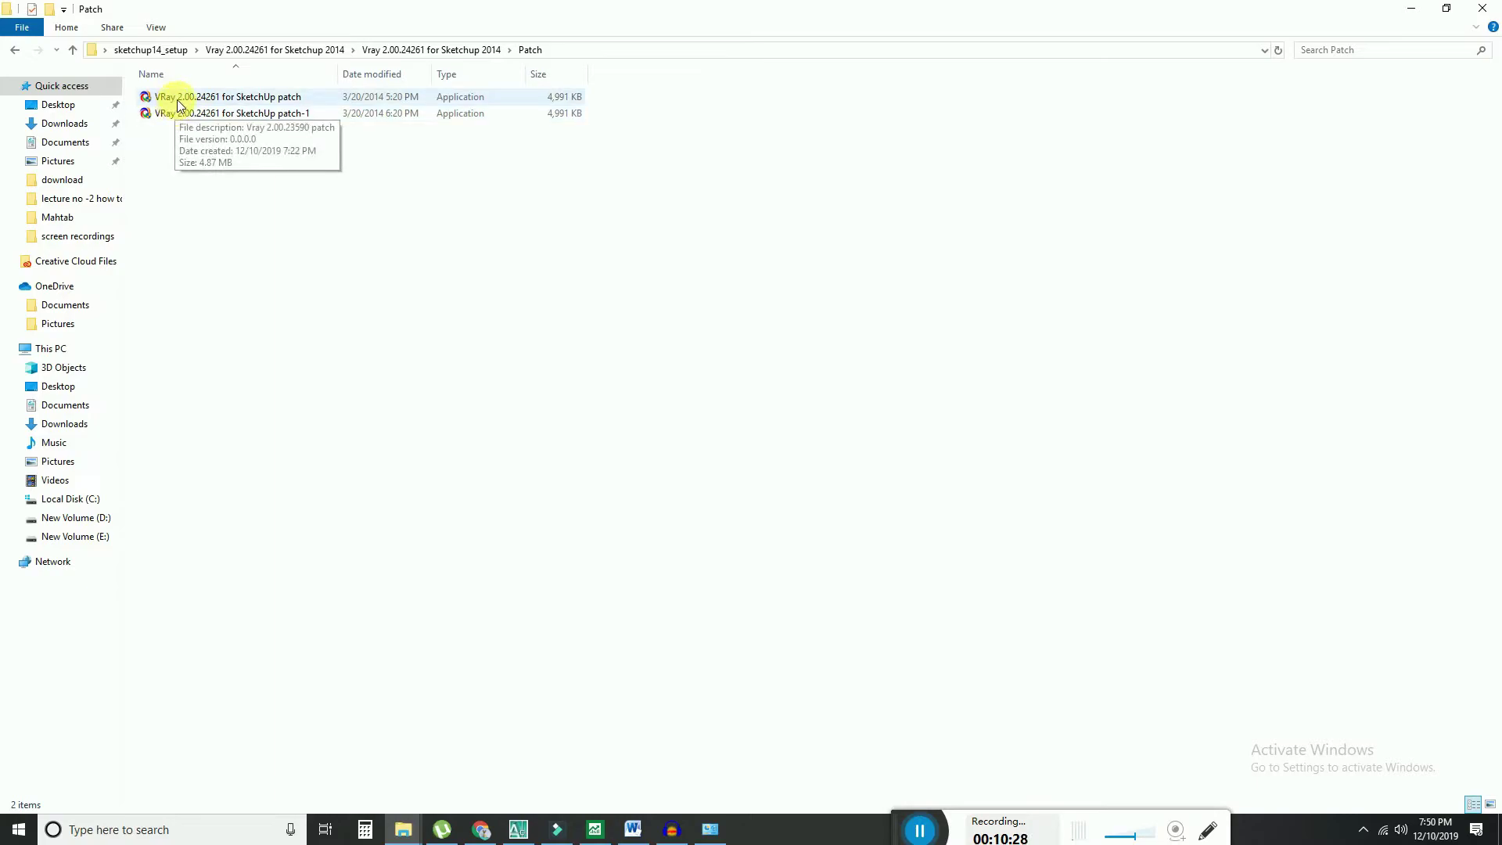
double_click(72, 50)
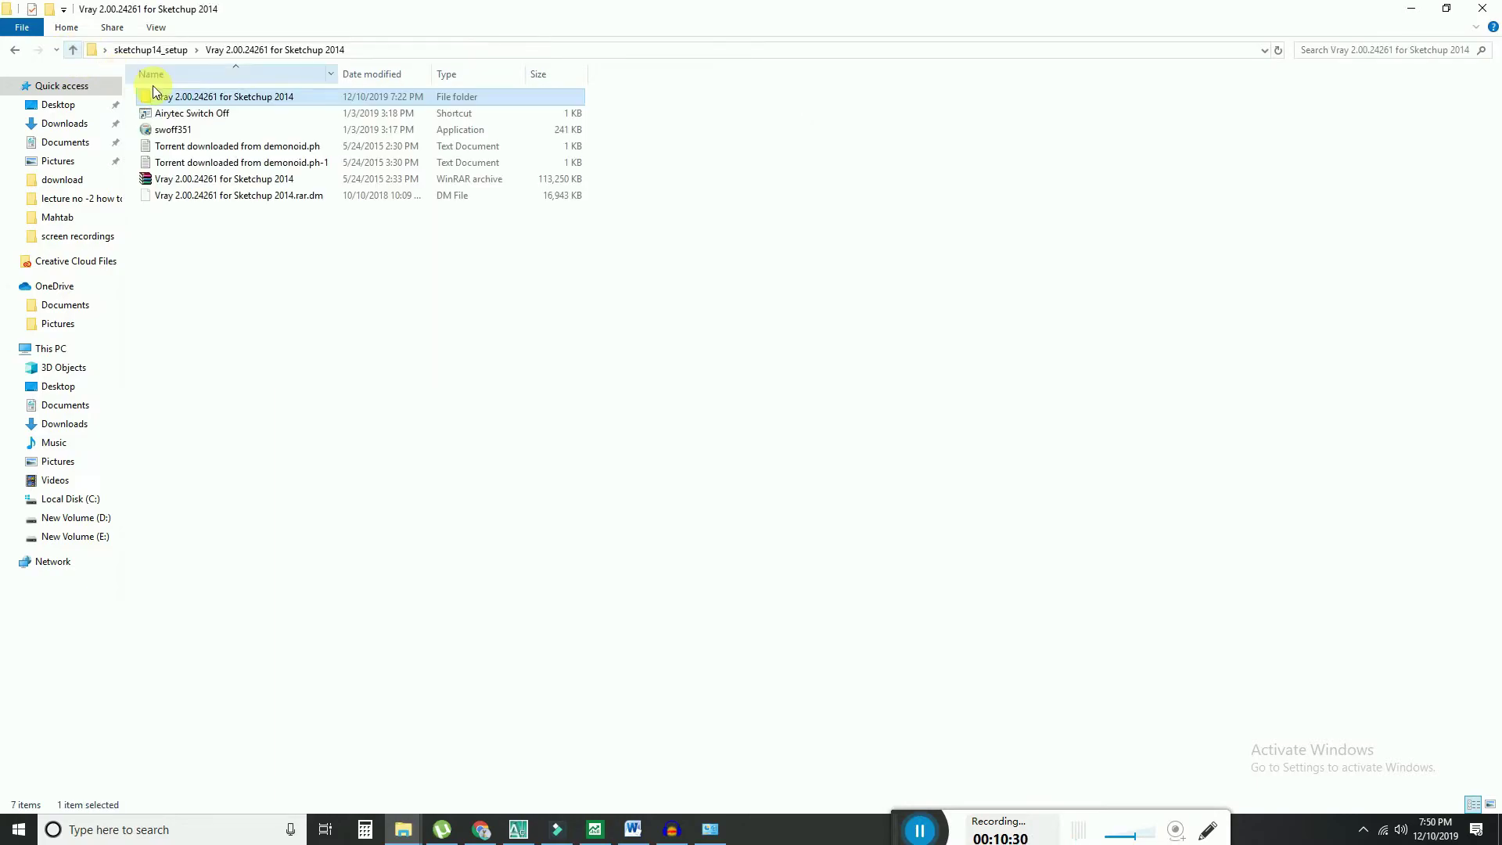
double_click(240, 98)
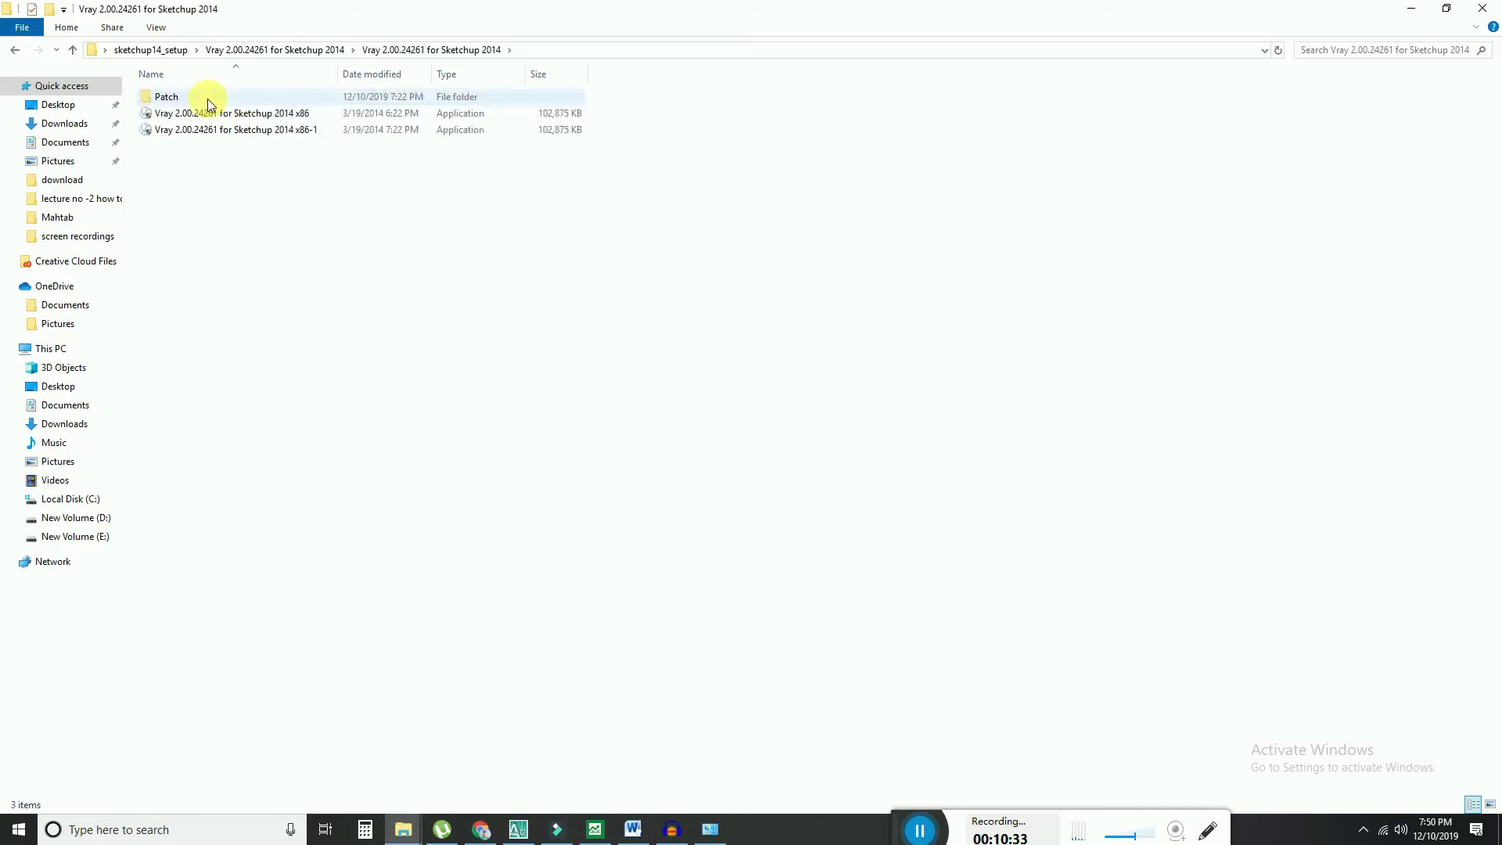
double_click(162, 99)
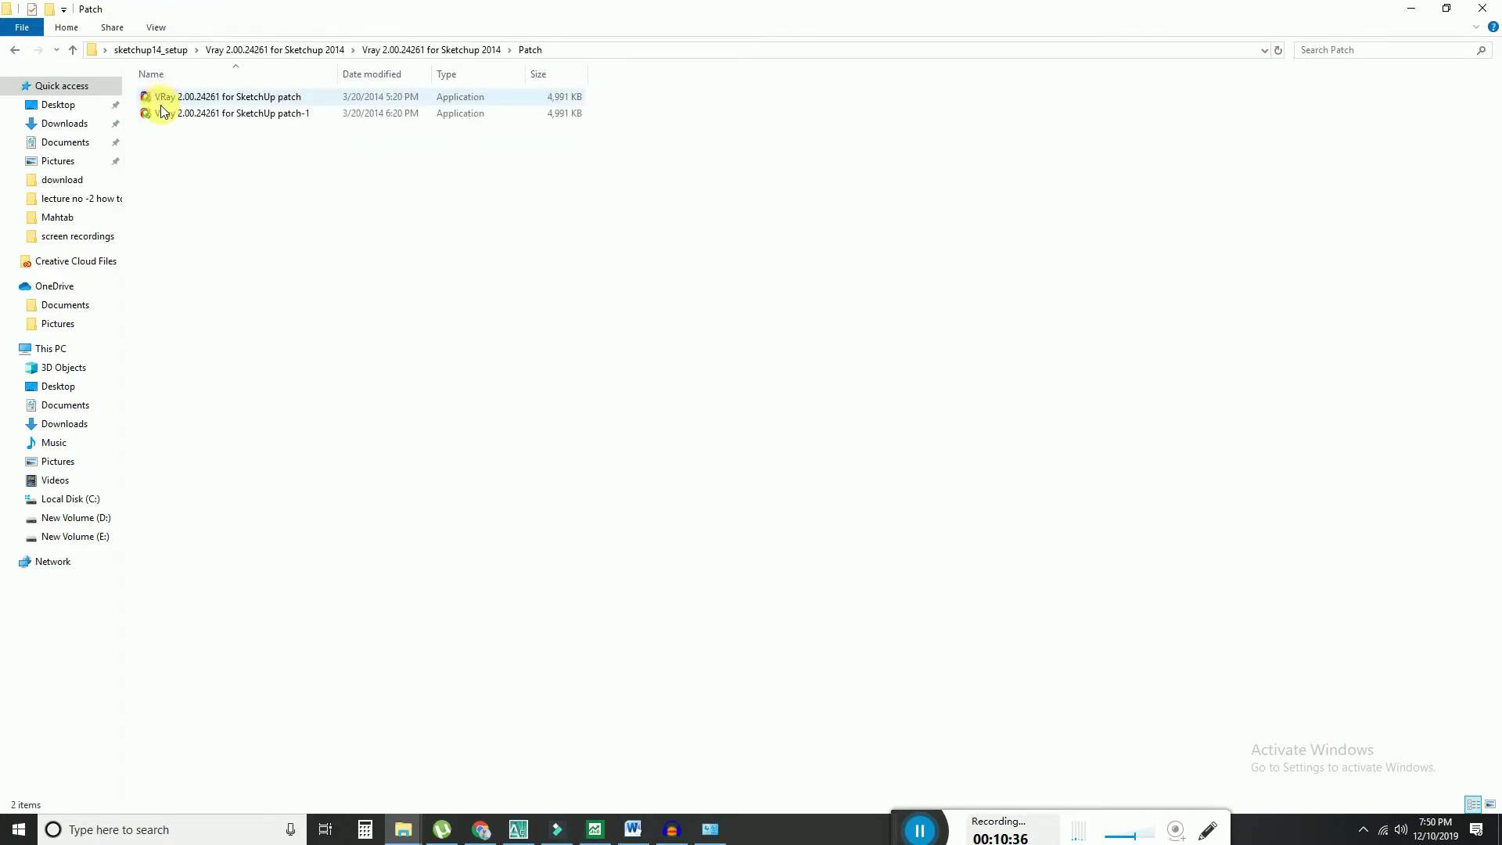
- Run the VRay 2.00.24261 for SketchUp patch from the Patch folder and complete its installation
click(175, 101)
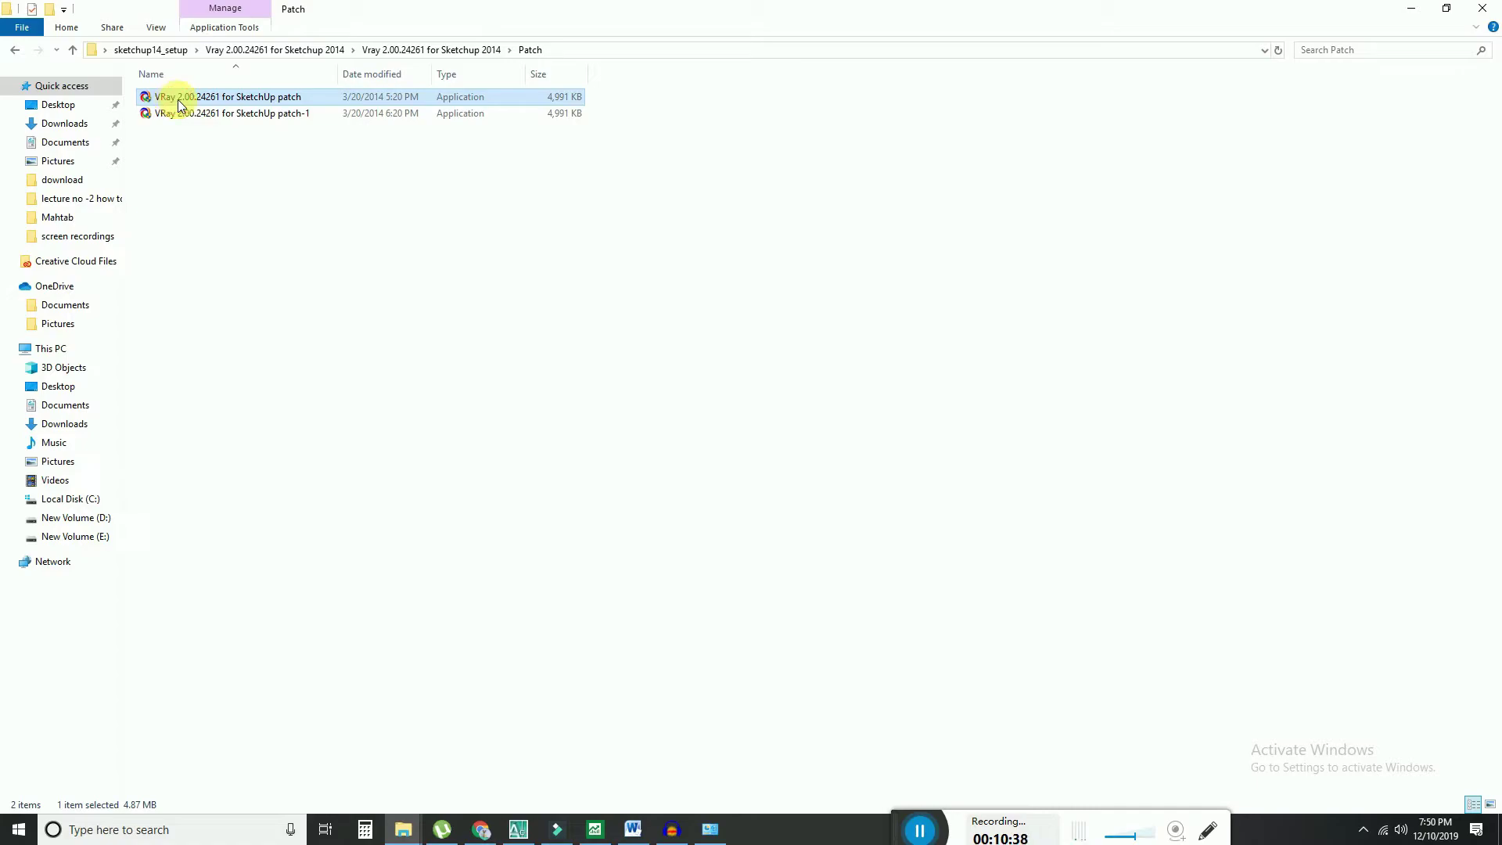
double_click(176, 100)
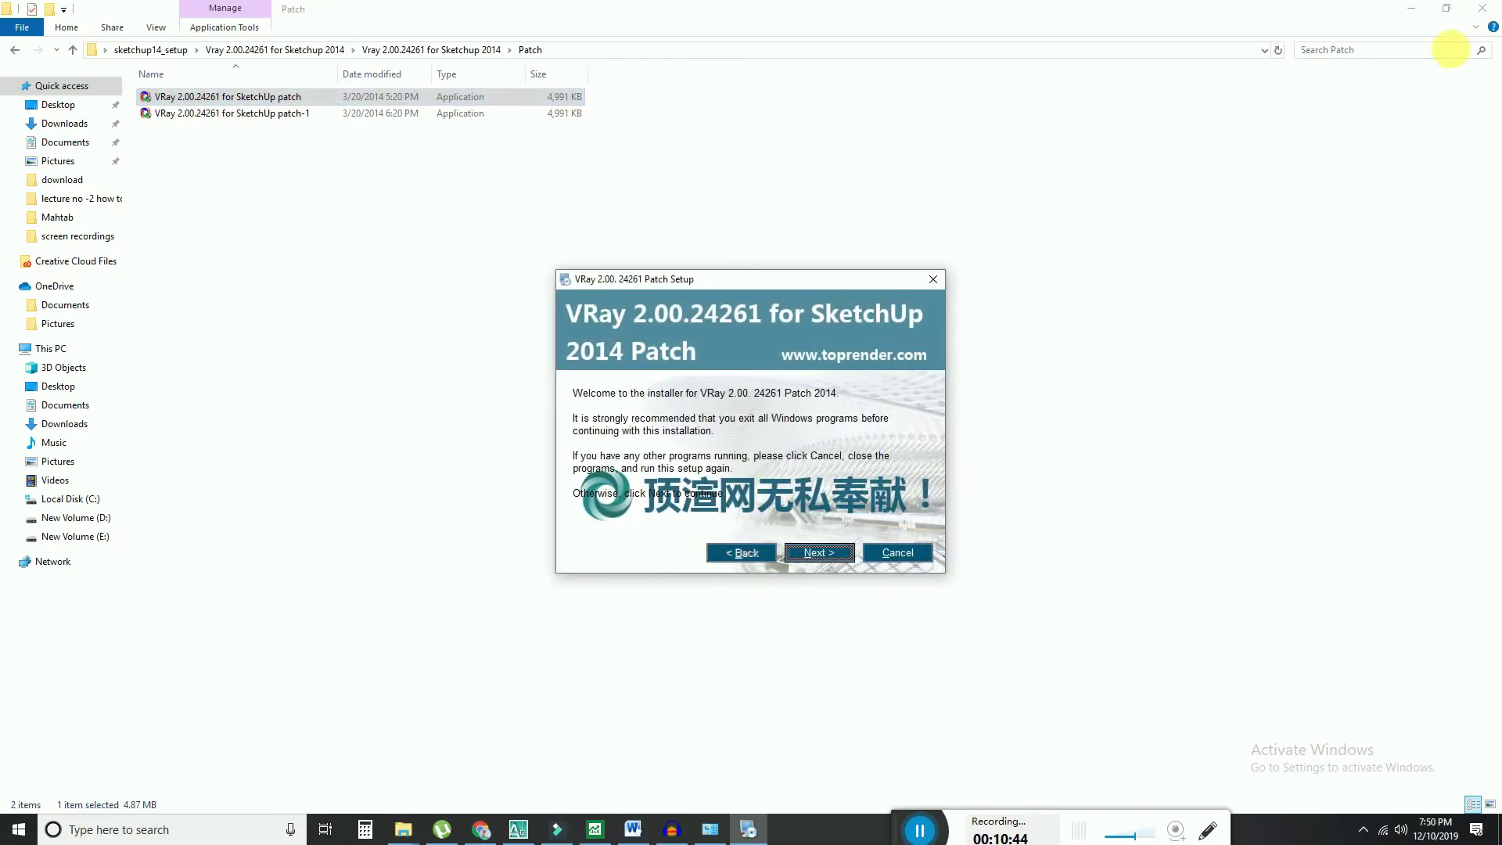
drag(772, 283, 512, 210)
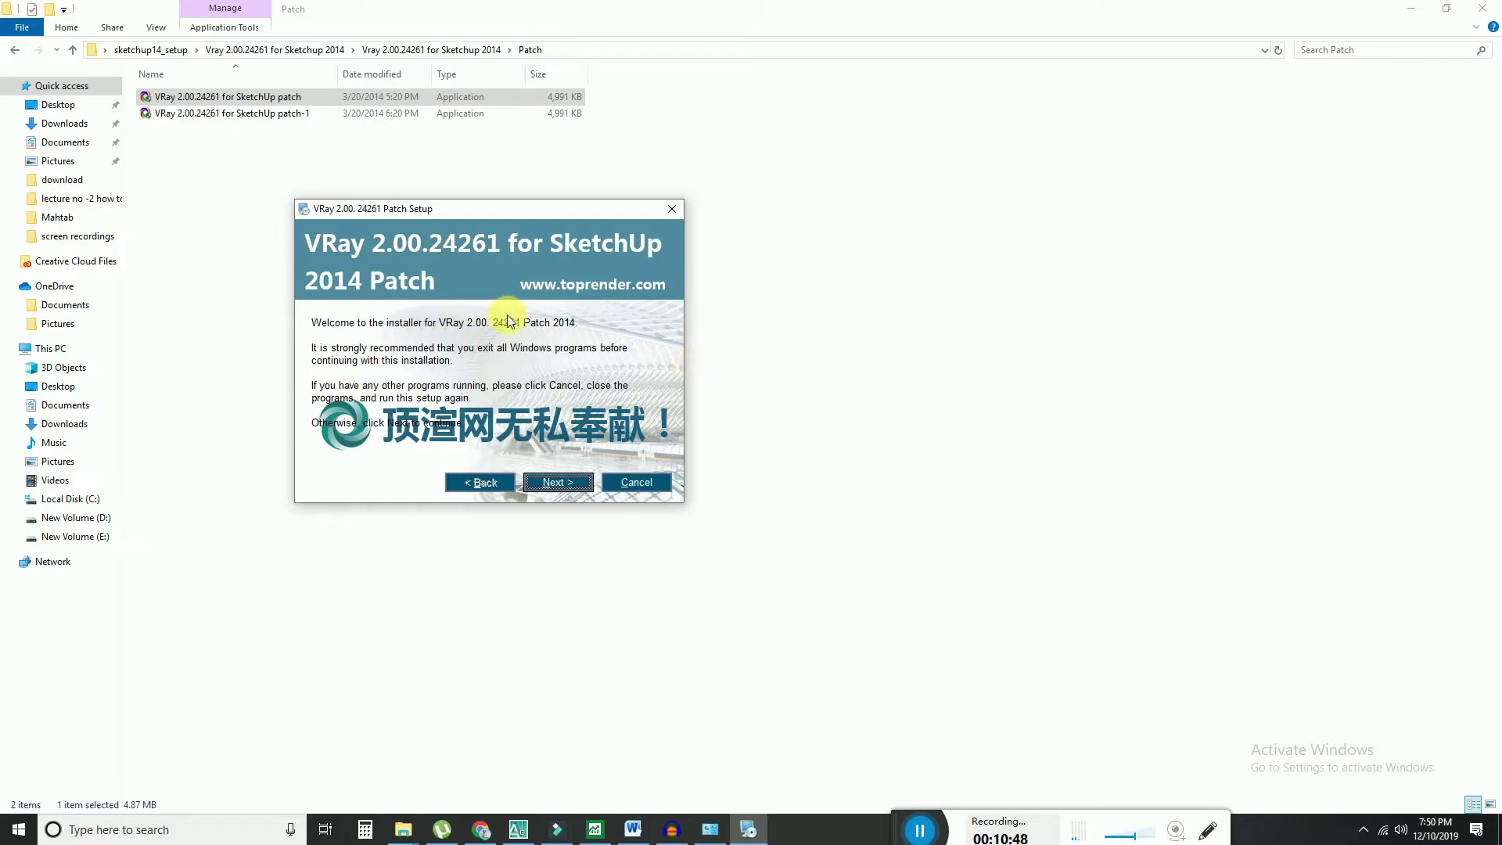
drag(415, 205, 433, 207)
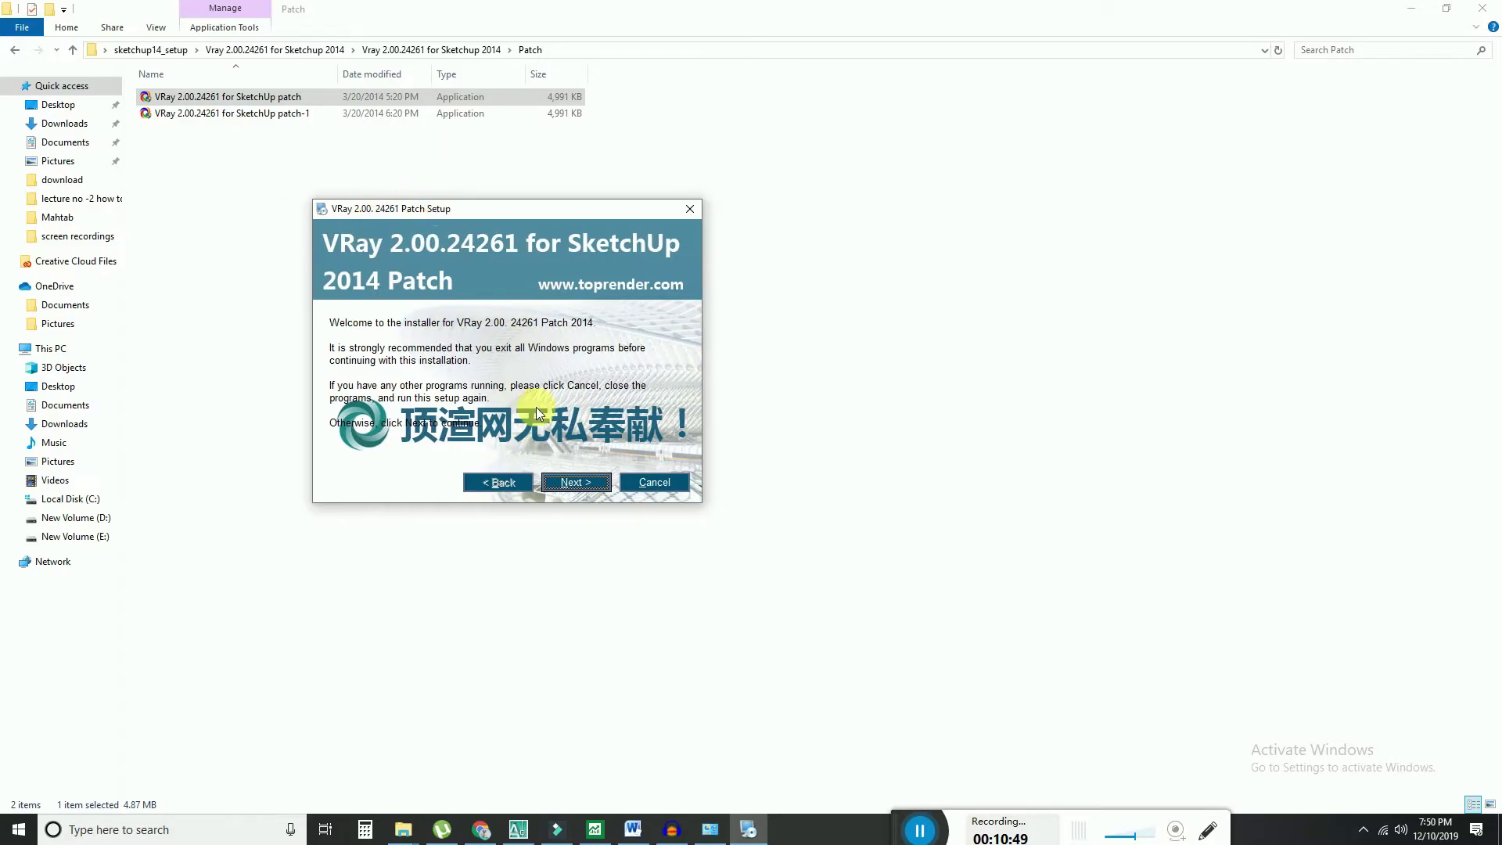
click(575, 481)
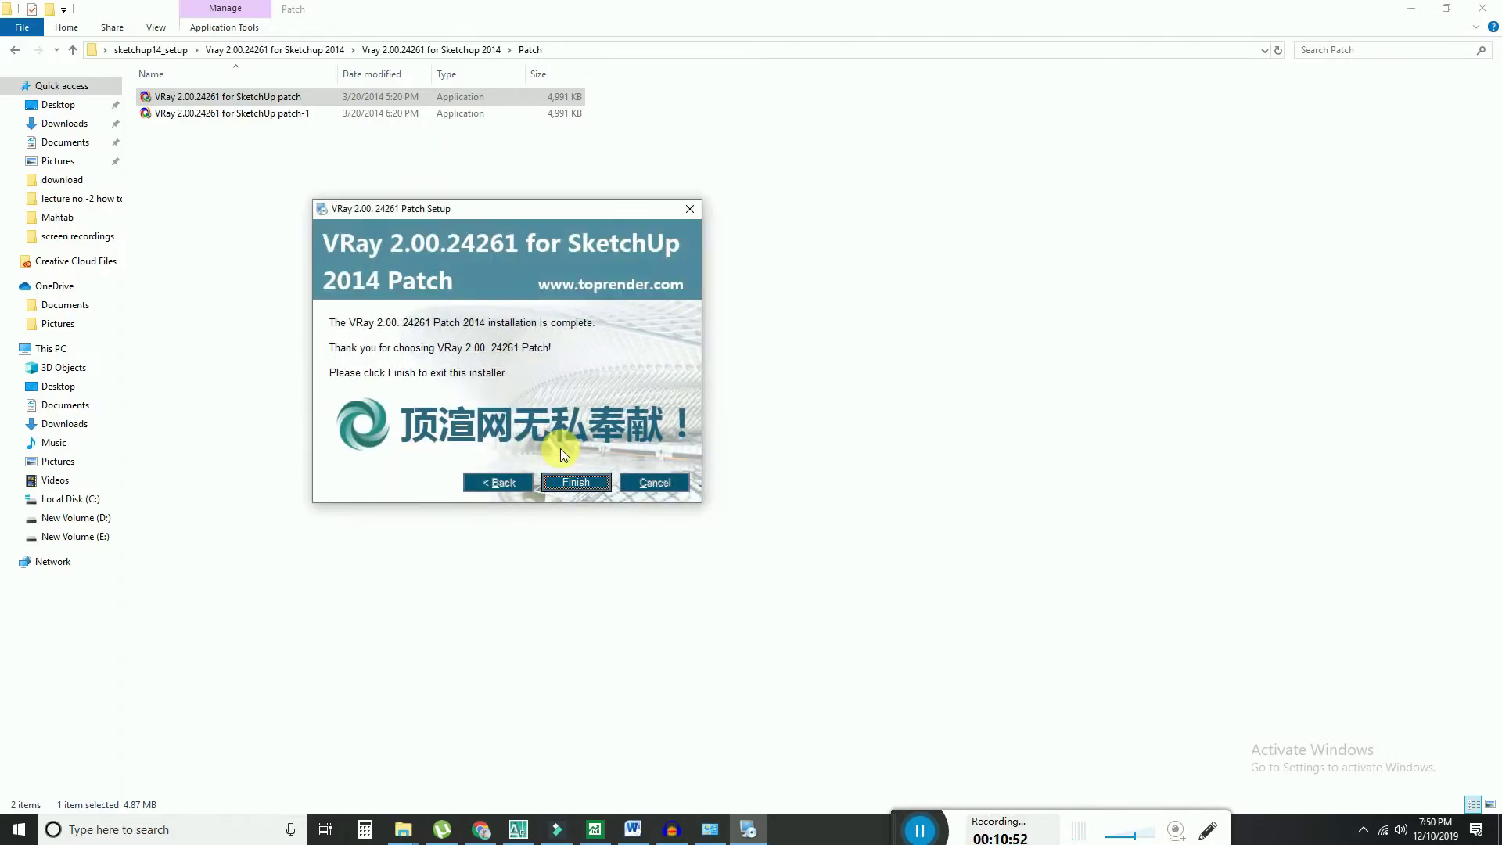
click(563, 482)
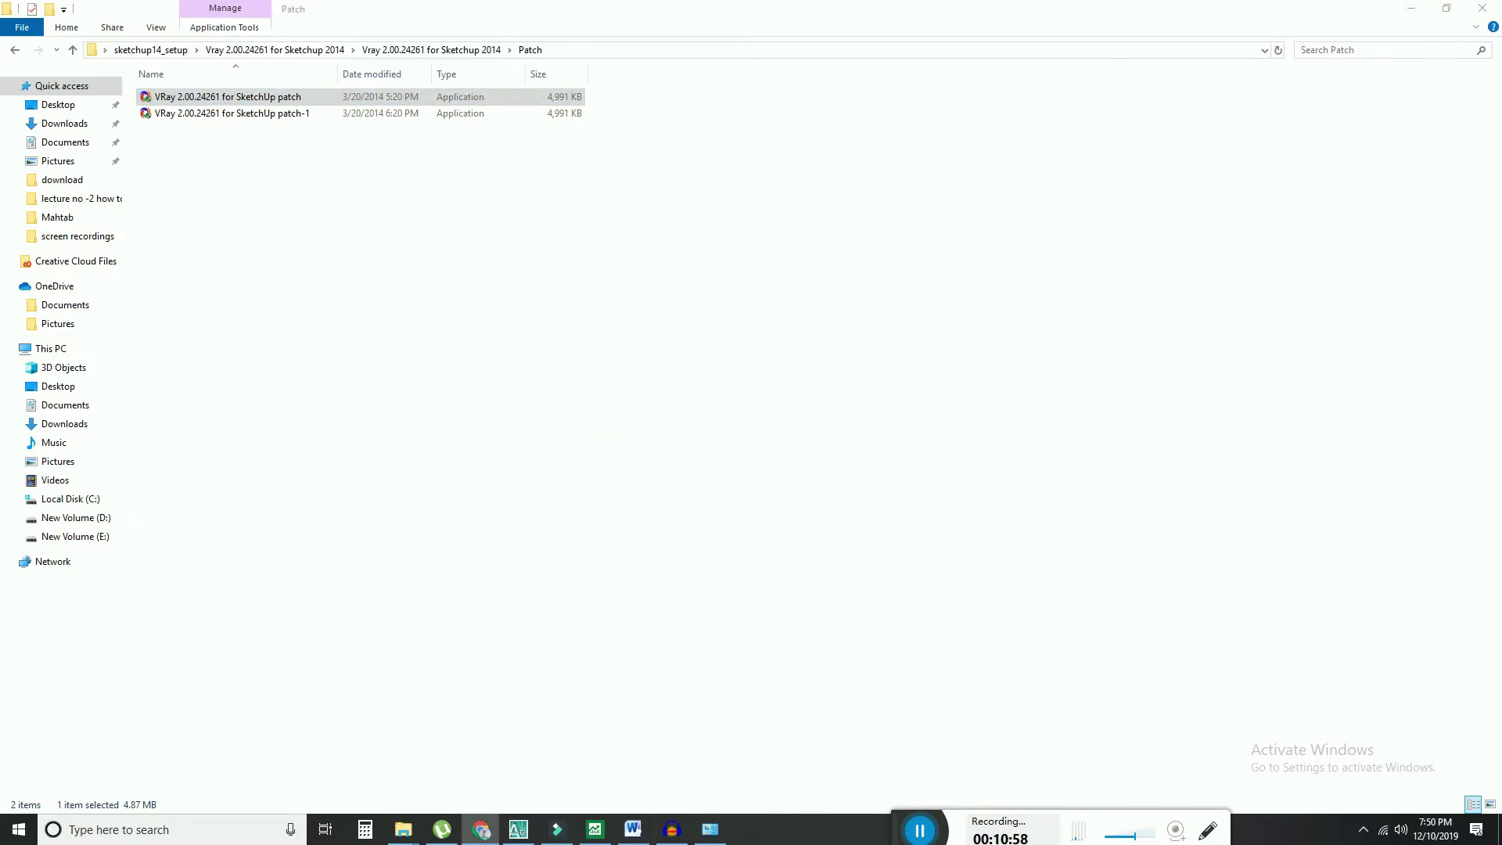
- Minimize the folder window, launch SketchUp 2014 from the desktop and start using it with the default template
click(1422, 9)
double_click(155, 231)
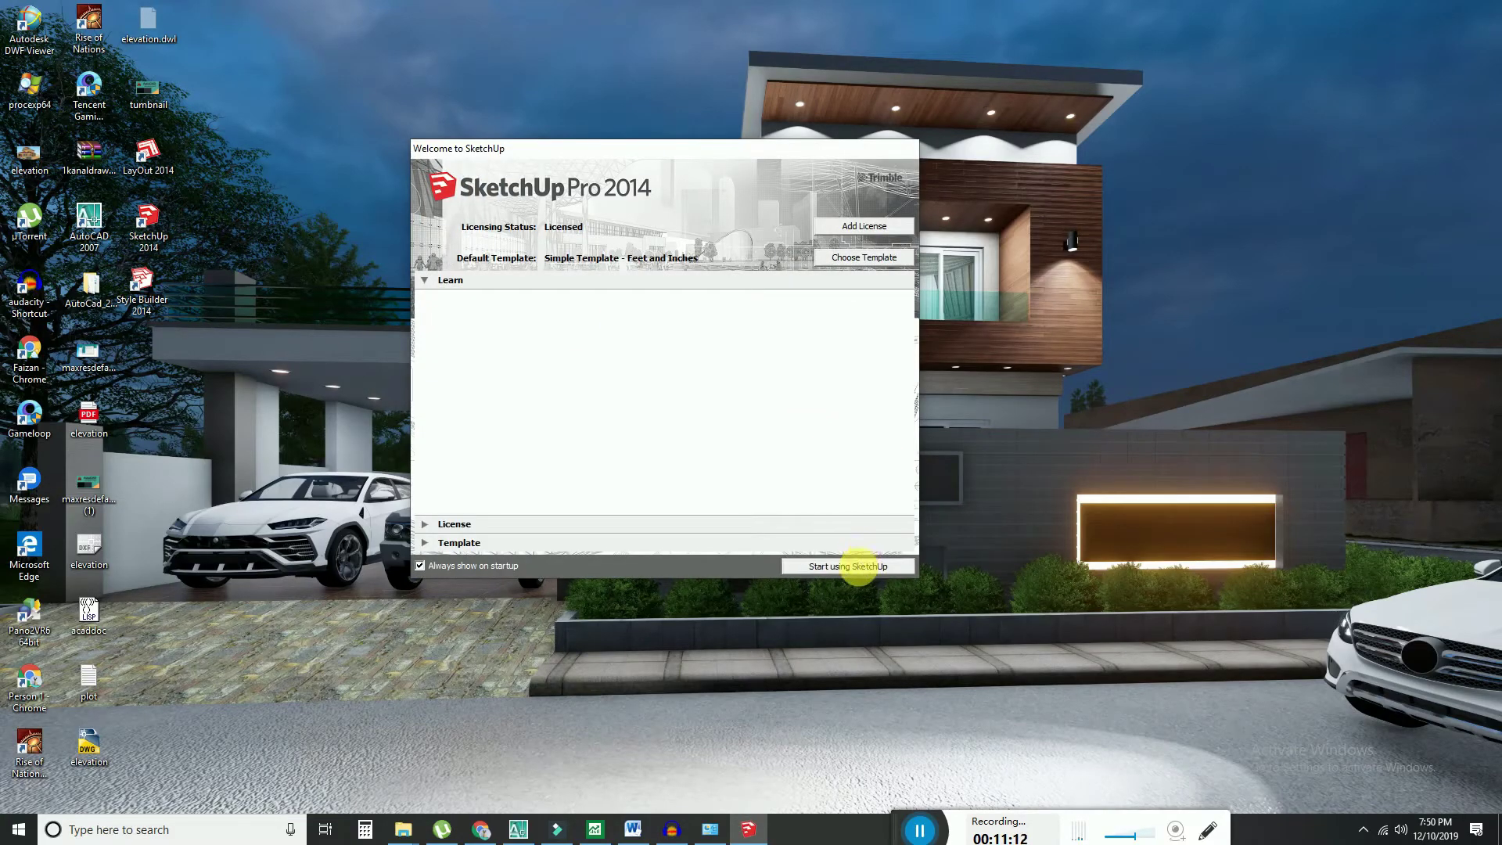
click(856, 565)
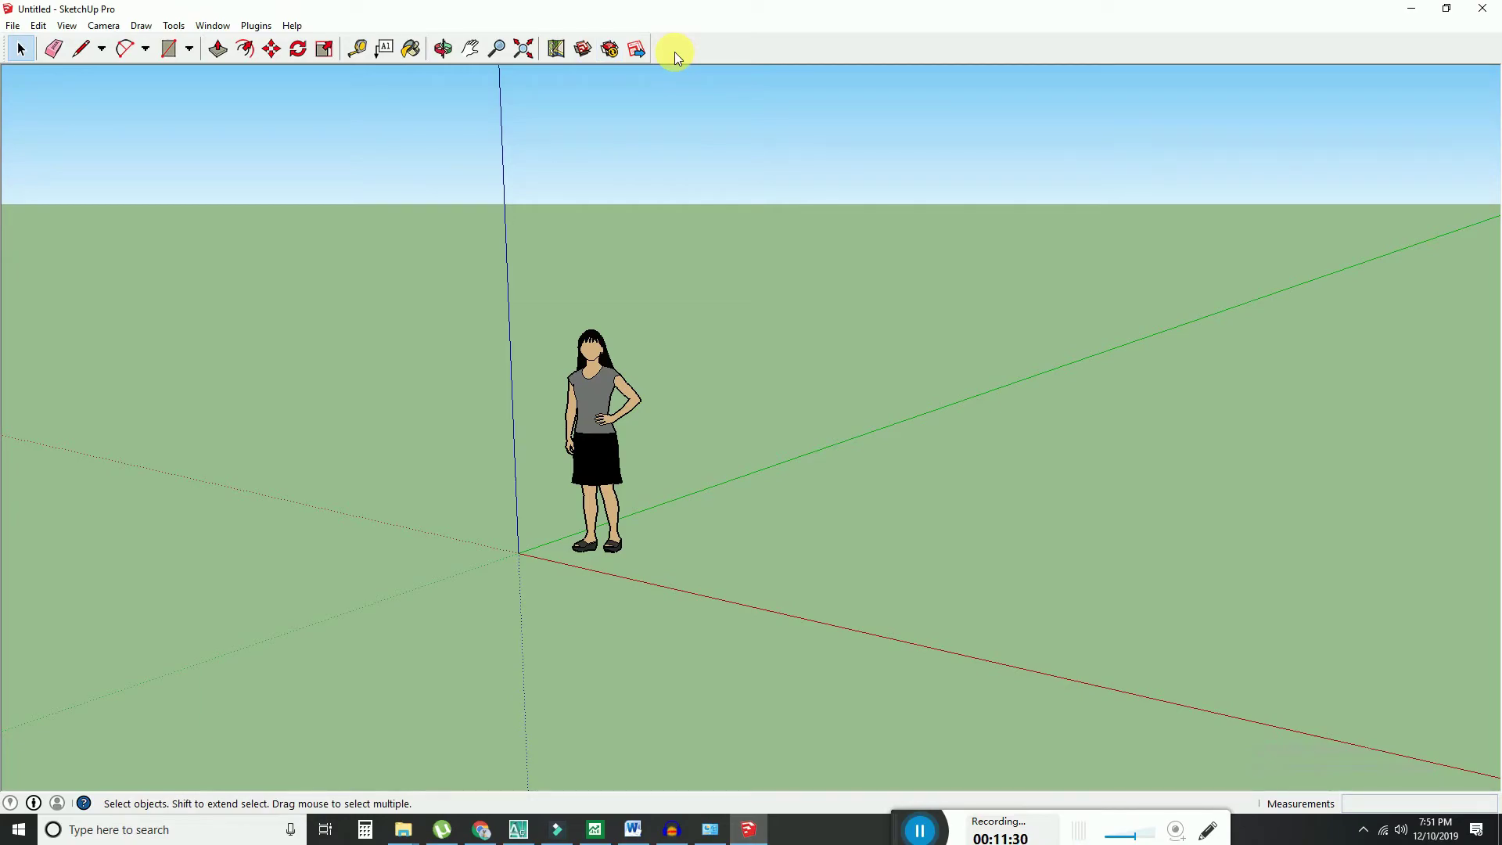
- Examine the V-Ray plugin's commands and check the list of available toolbars for V-Ray entries
click(248, 28)
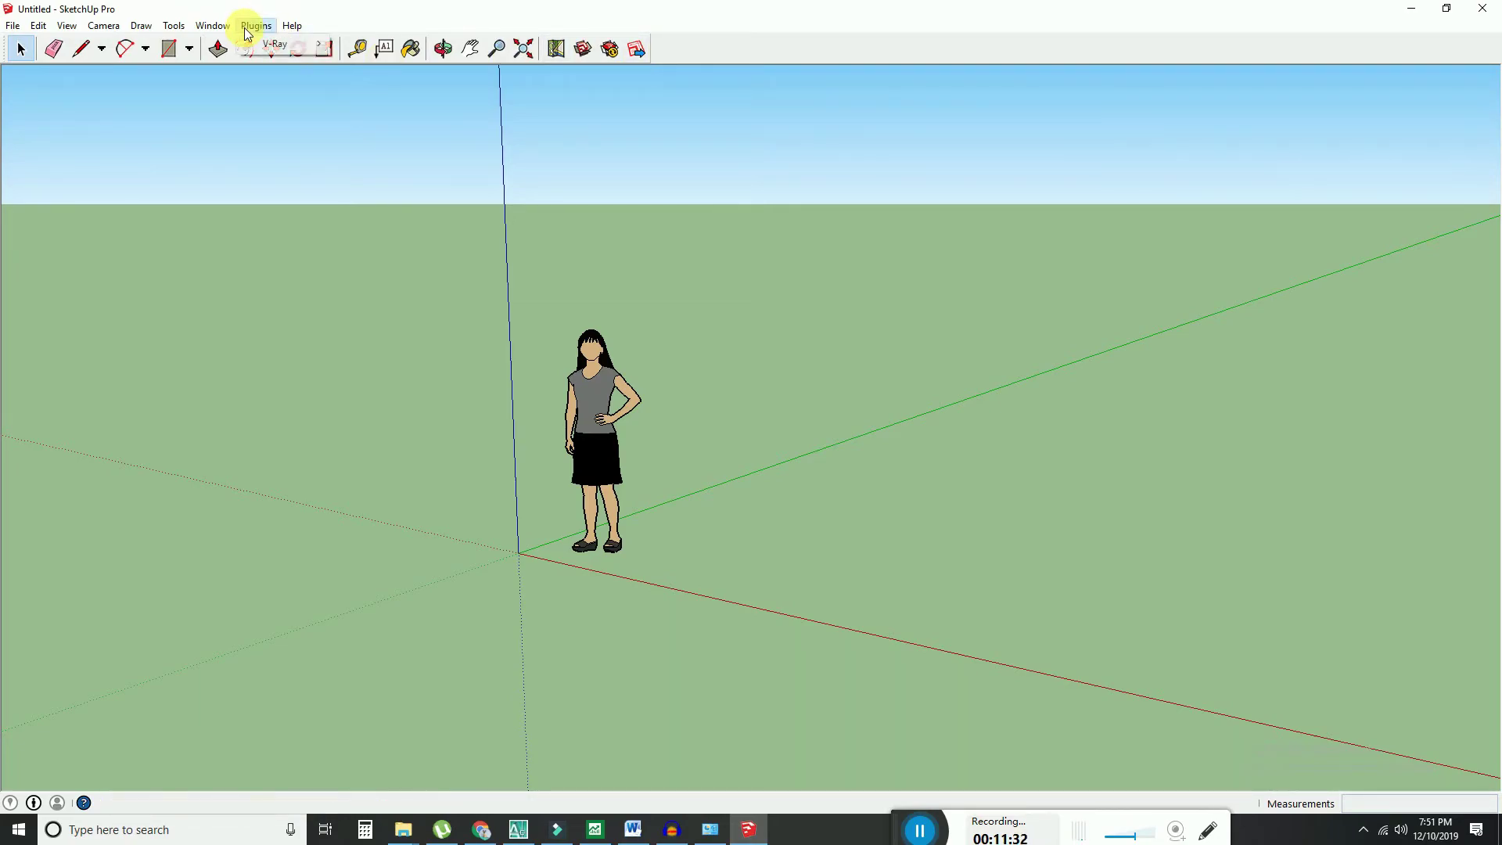
mouse_move(273, 48)
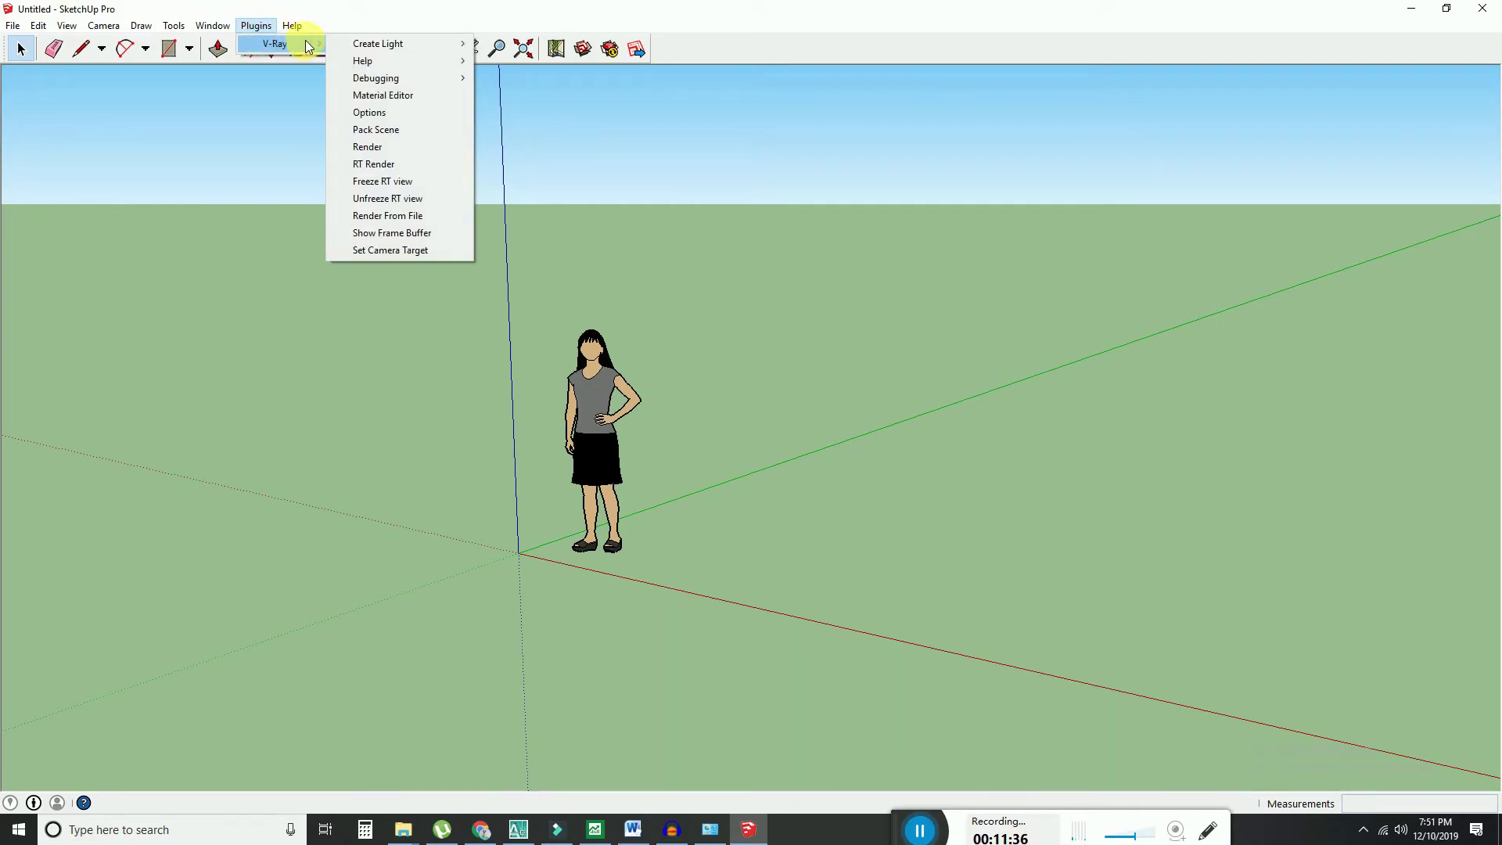
click(650, 45)
right_click(651, 46)
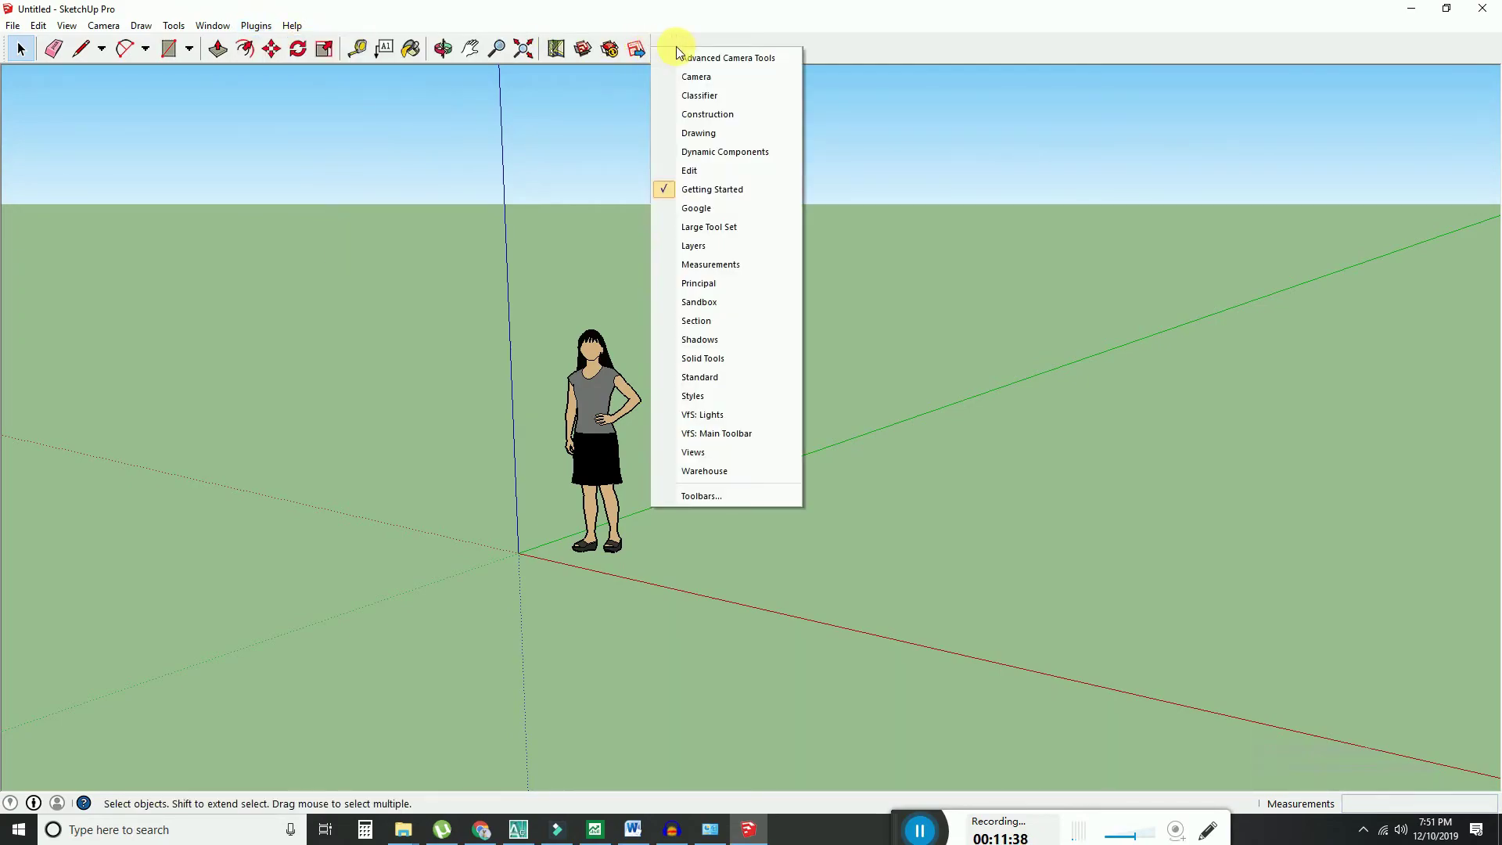
right_click(678, 43)
right_click(913, 54)
click(724, 44)
right_click(724, 44)
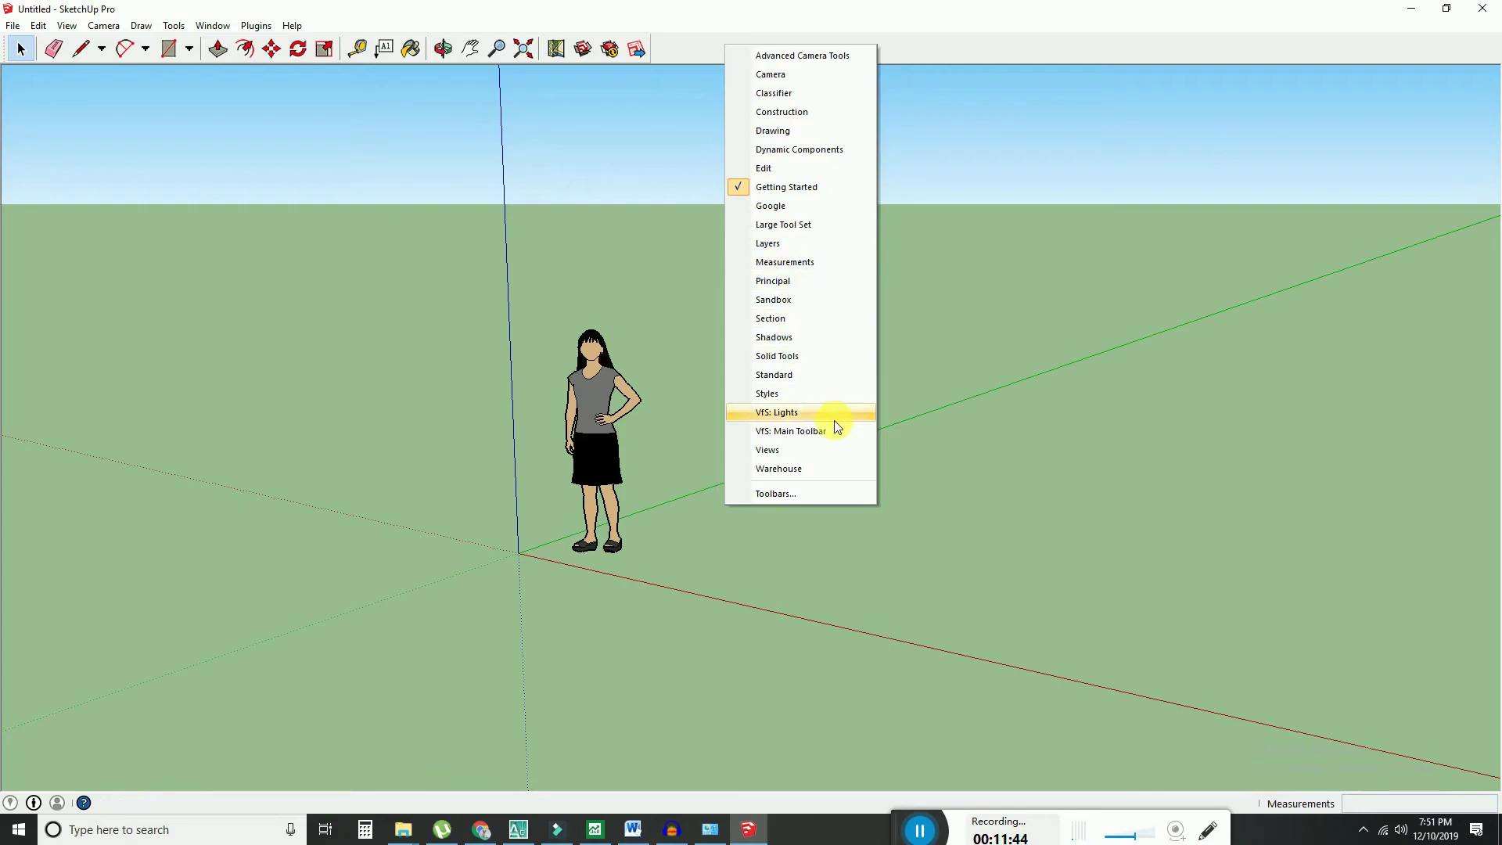
click(174, 25)
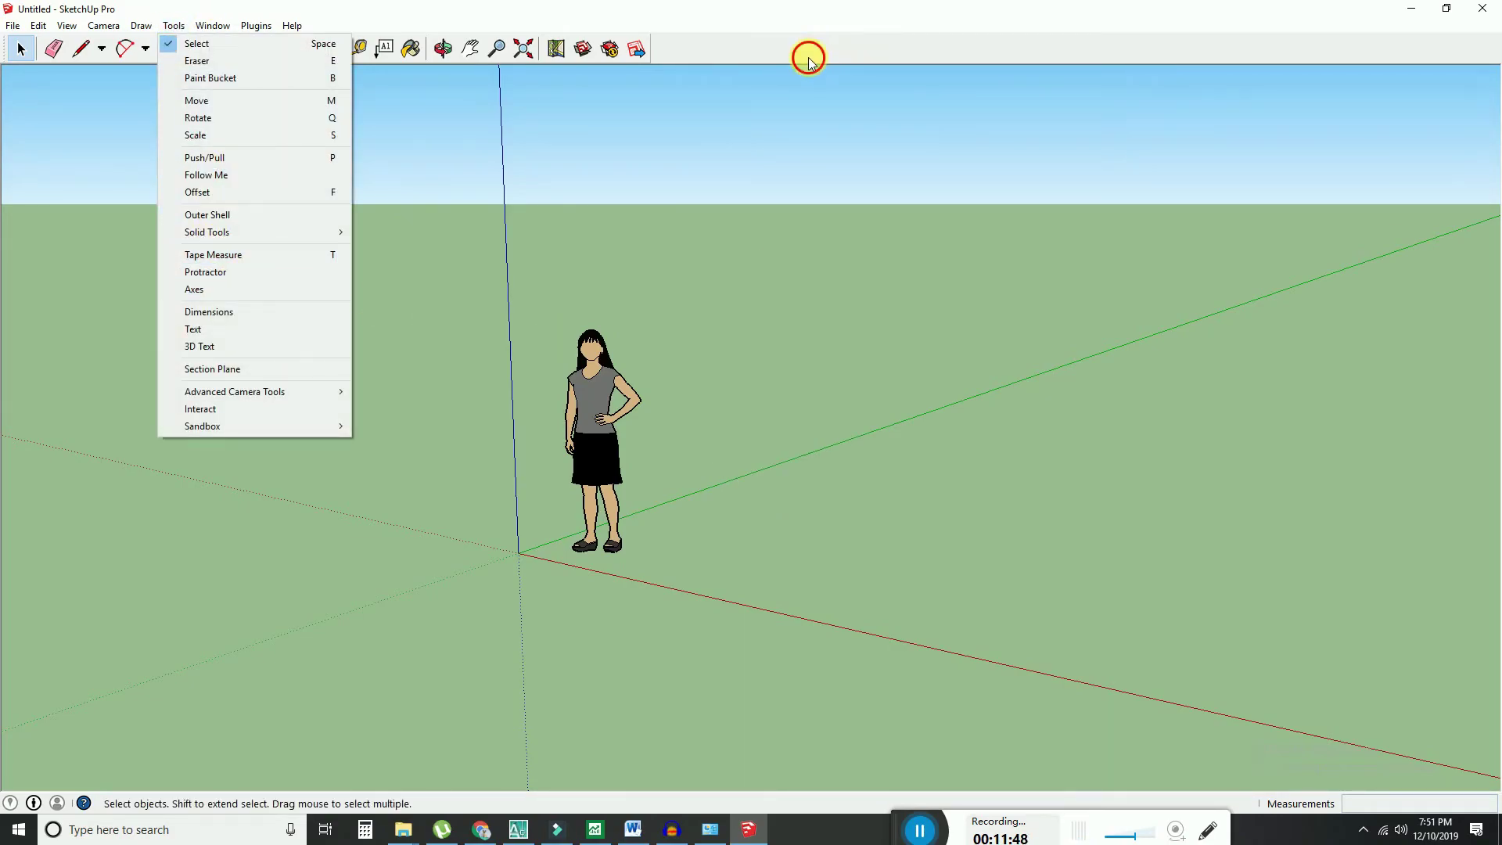
- Show the VfS: Lights toolbar and the VfS: Main Toolbar
right_click(788, 45)
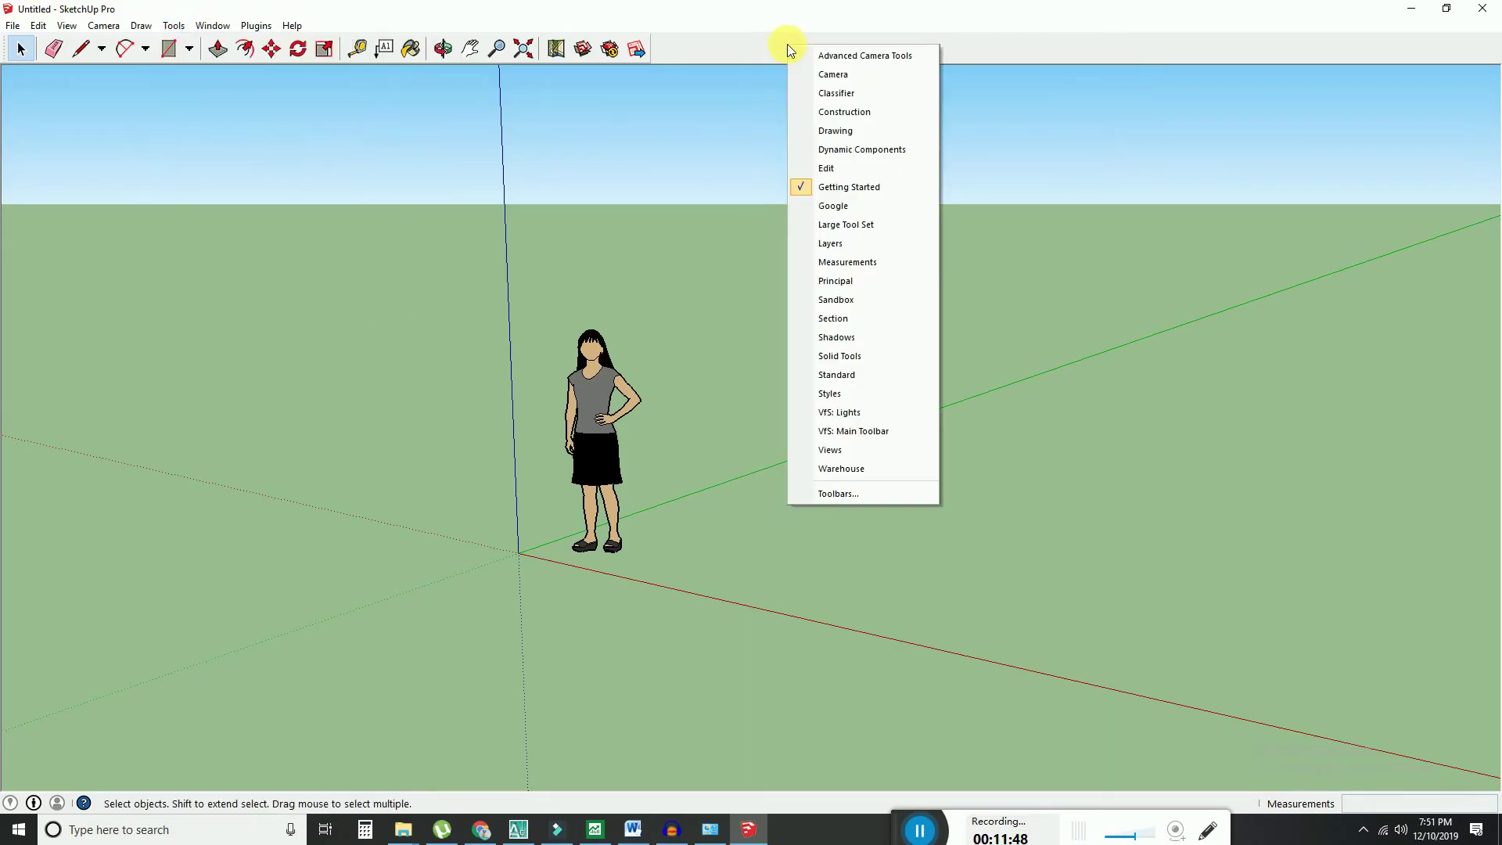
click(837, 415)
right_click(685, 48)
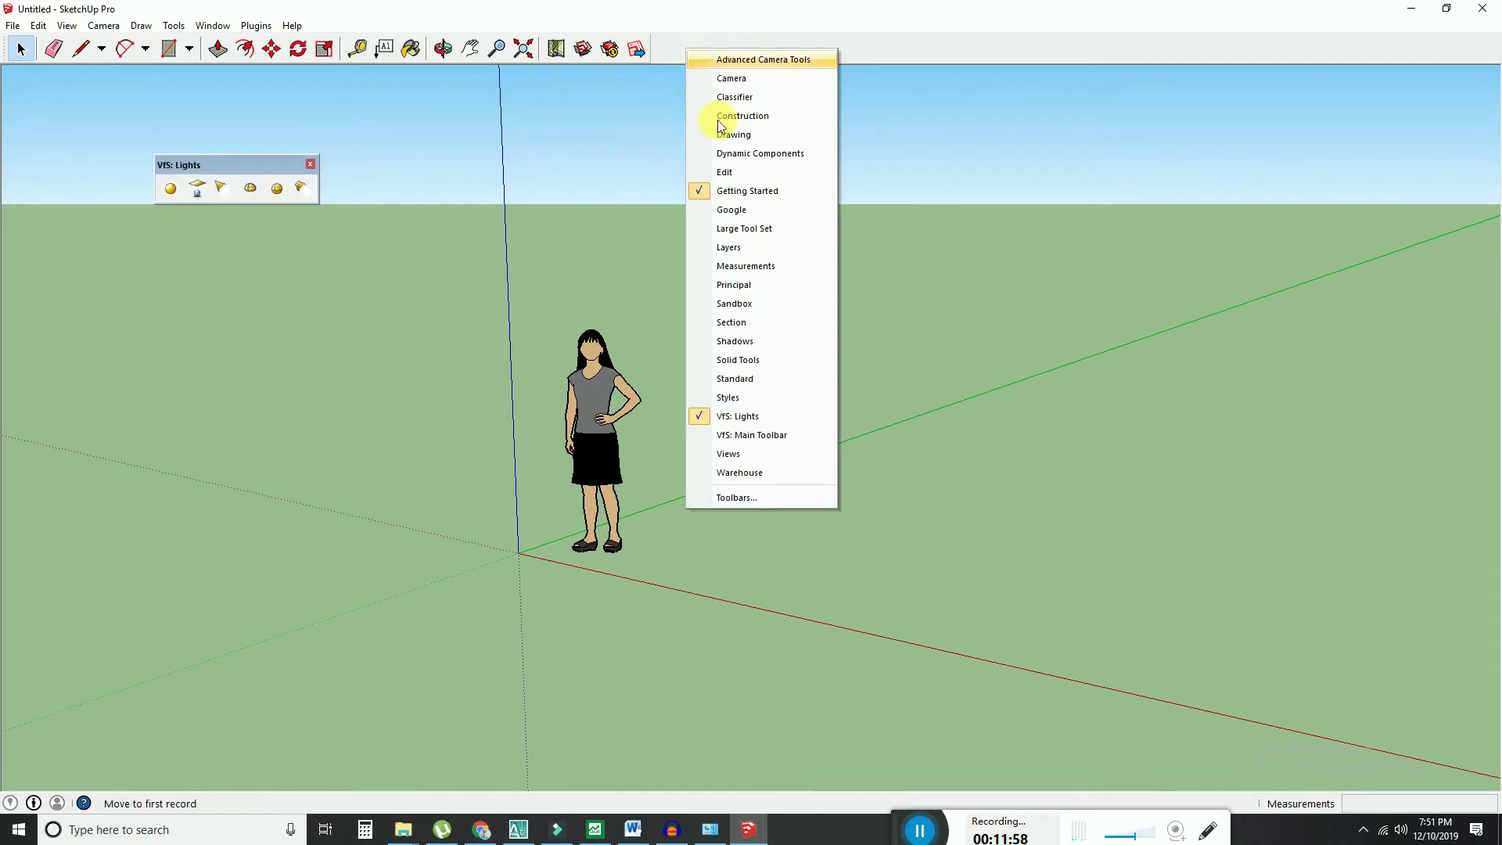
click(734, 435)
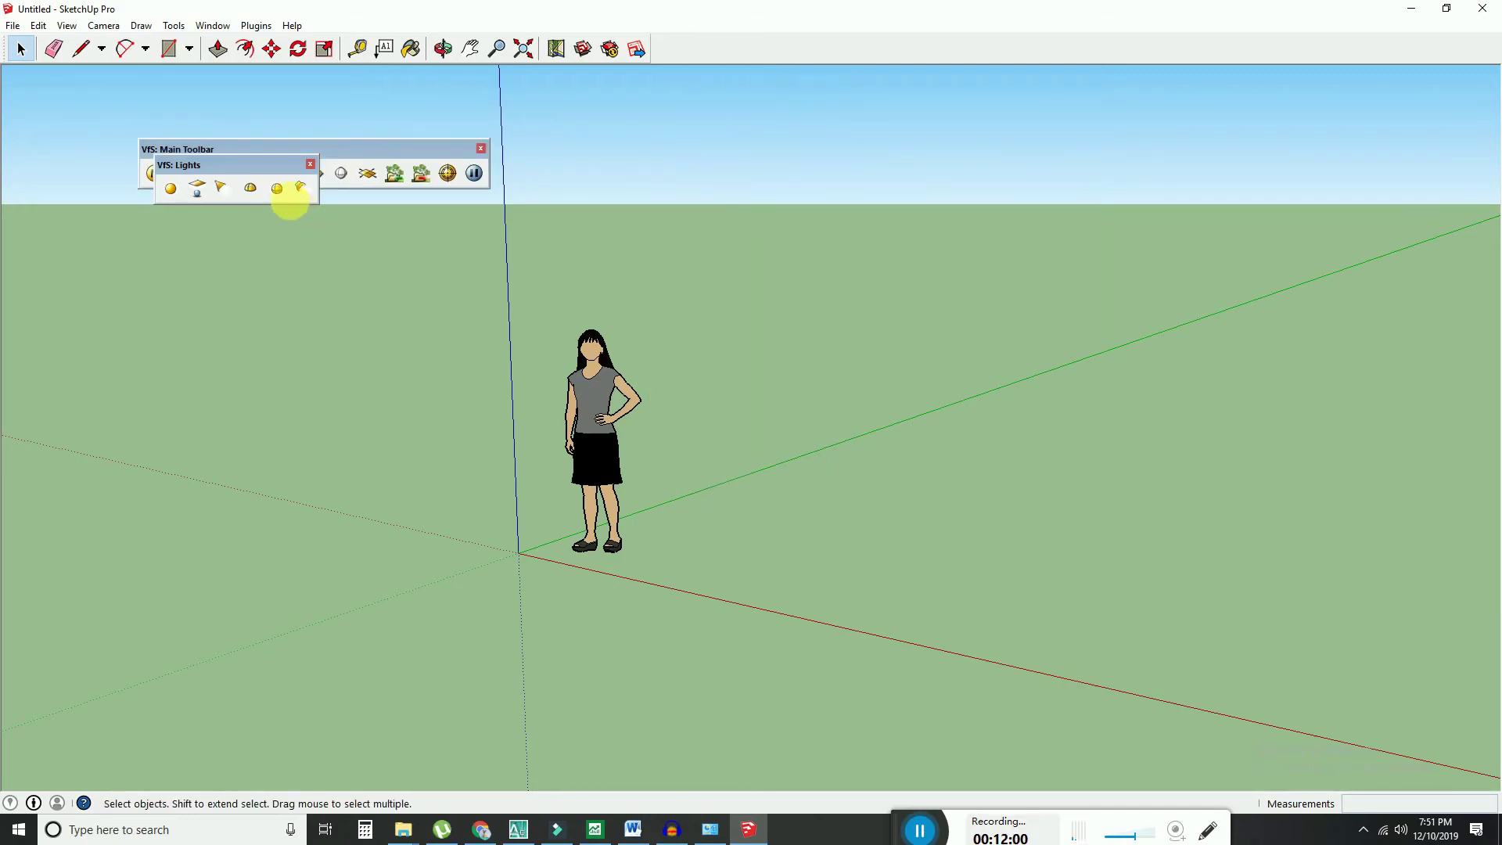
- Dock the VfS: Lights toolbar beside the Getting Started toolbar, followed by the VfS: Main Toolbar in the same row
drag(274, 166, 769, 47)
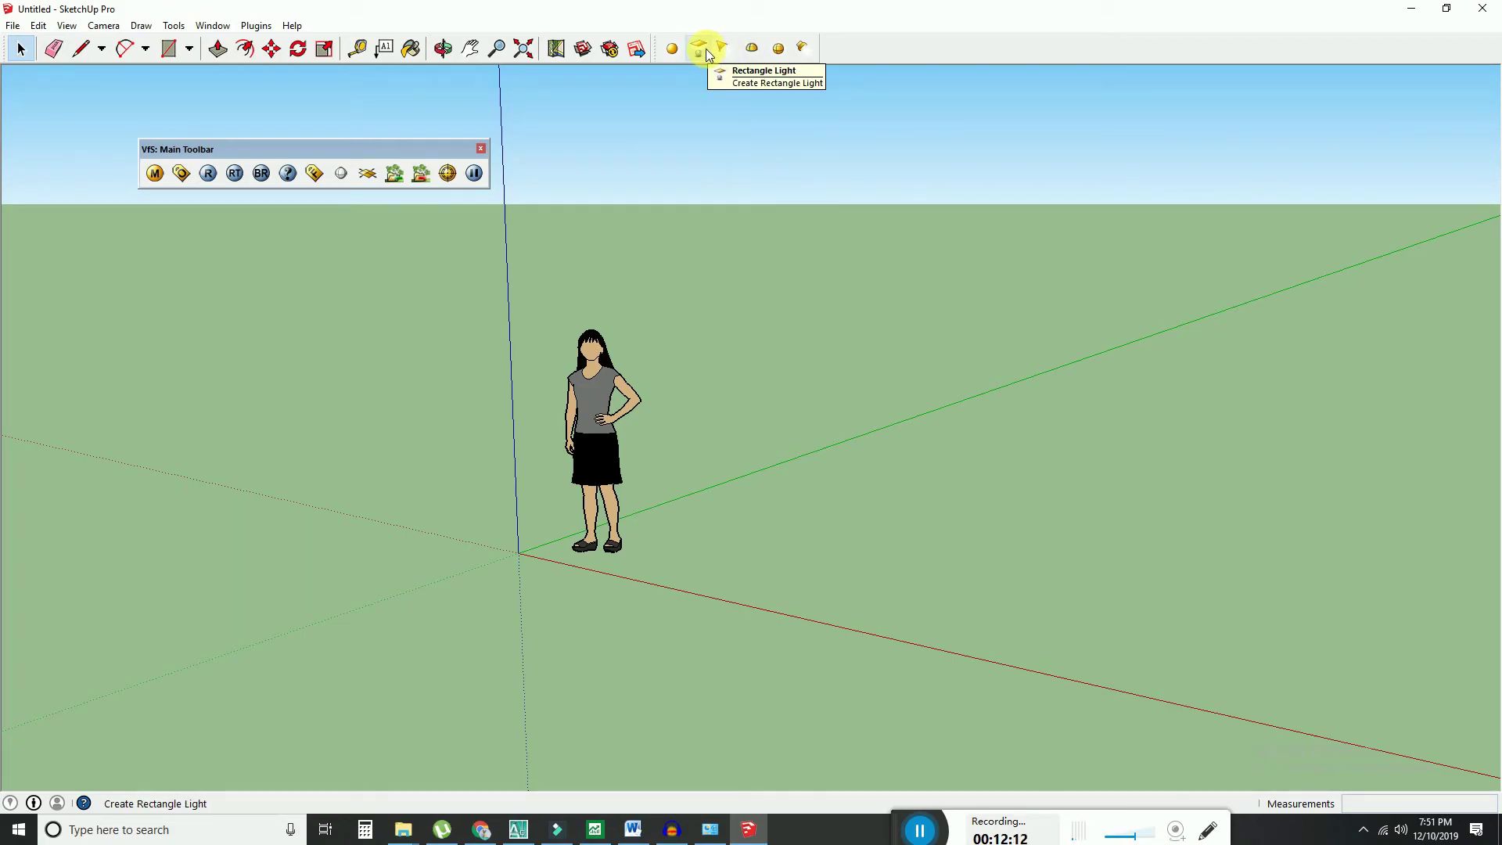
drag(401, 146, 1068, 44)
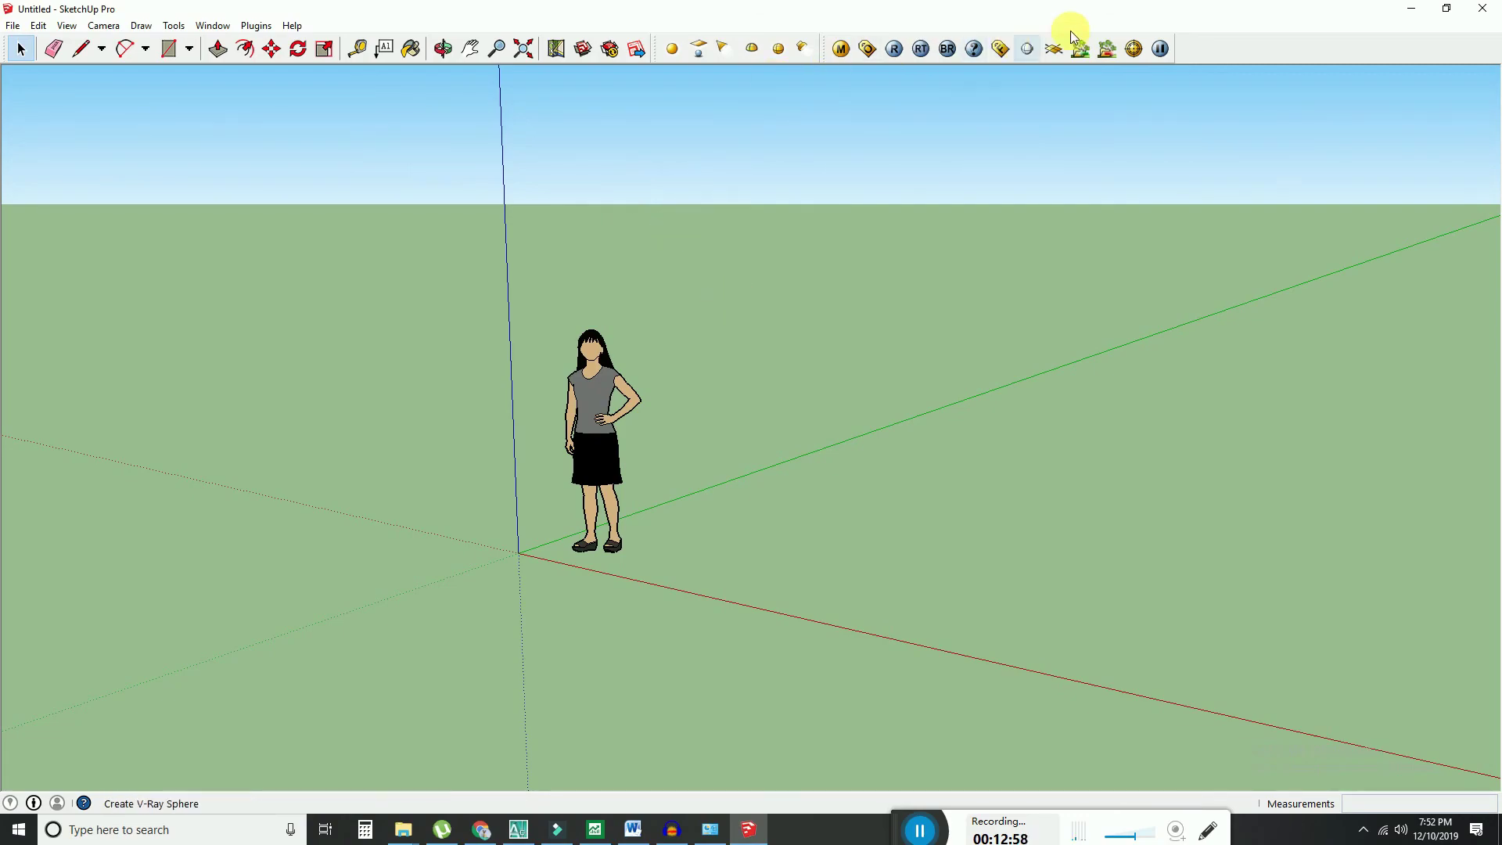
mouse_move(830, 58)
mouse_down()
mouse_move(843, 55)
mouse_move(830, 55)
mouse_up()
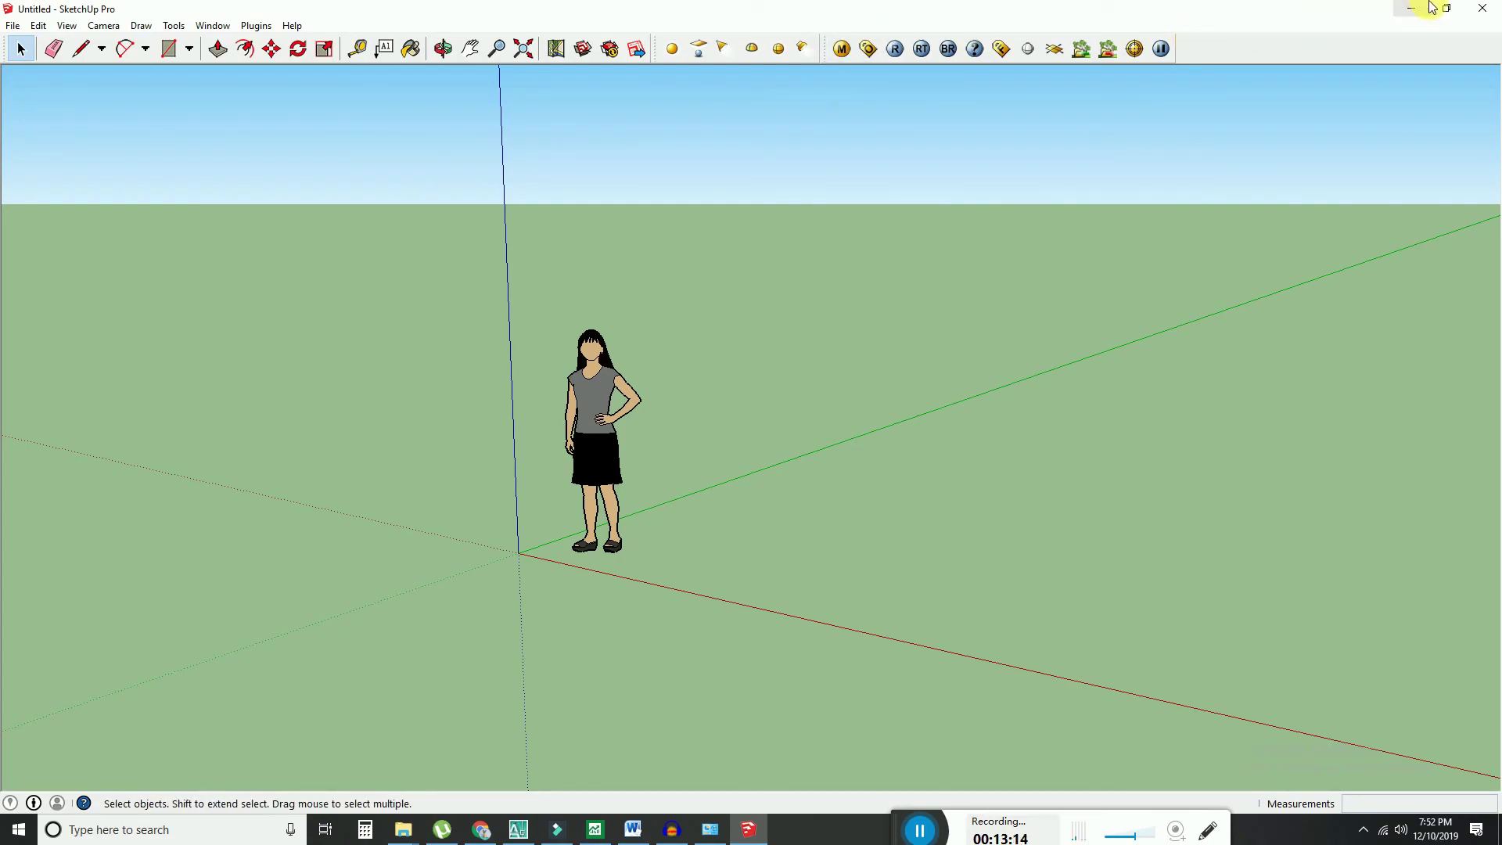
- Close SketchUp without saving the changes to the untitled model
click(1486, 9)
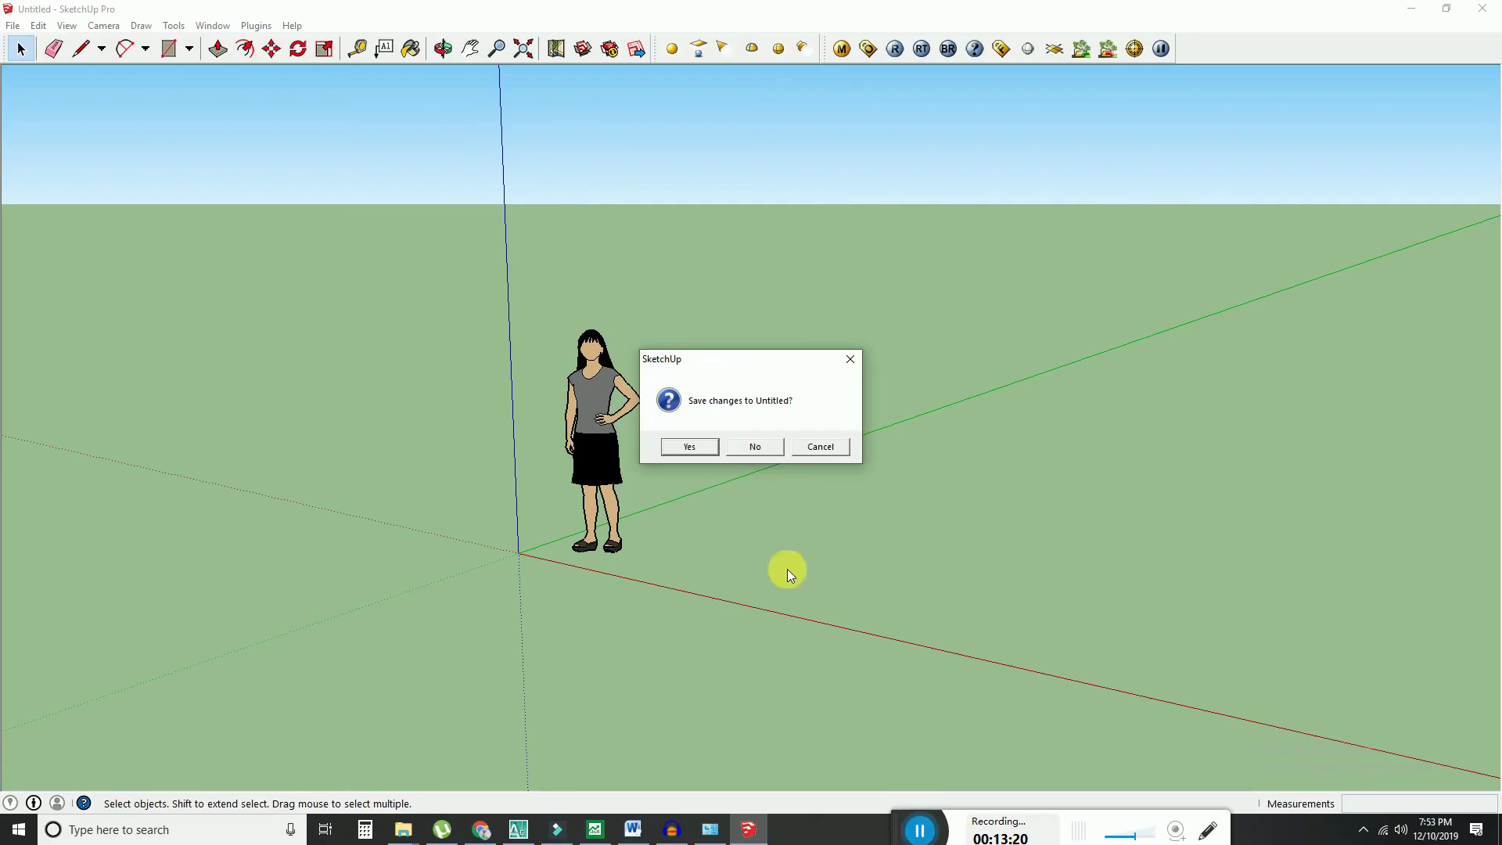
click(755, 446)
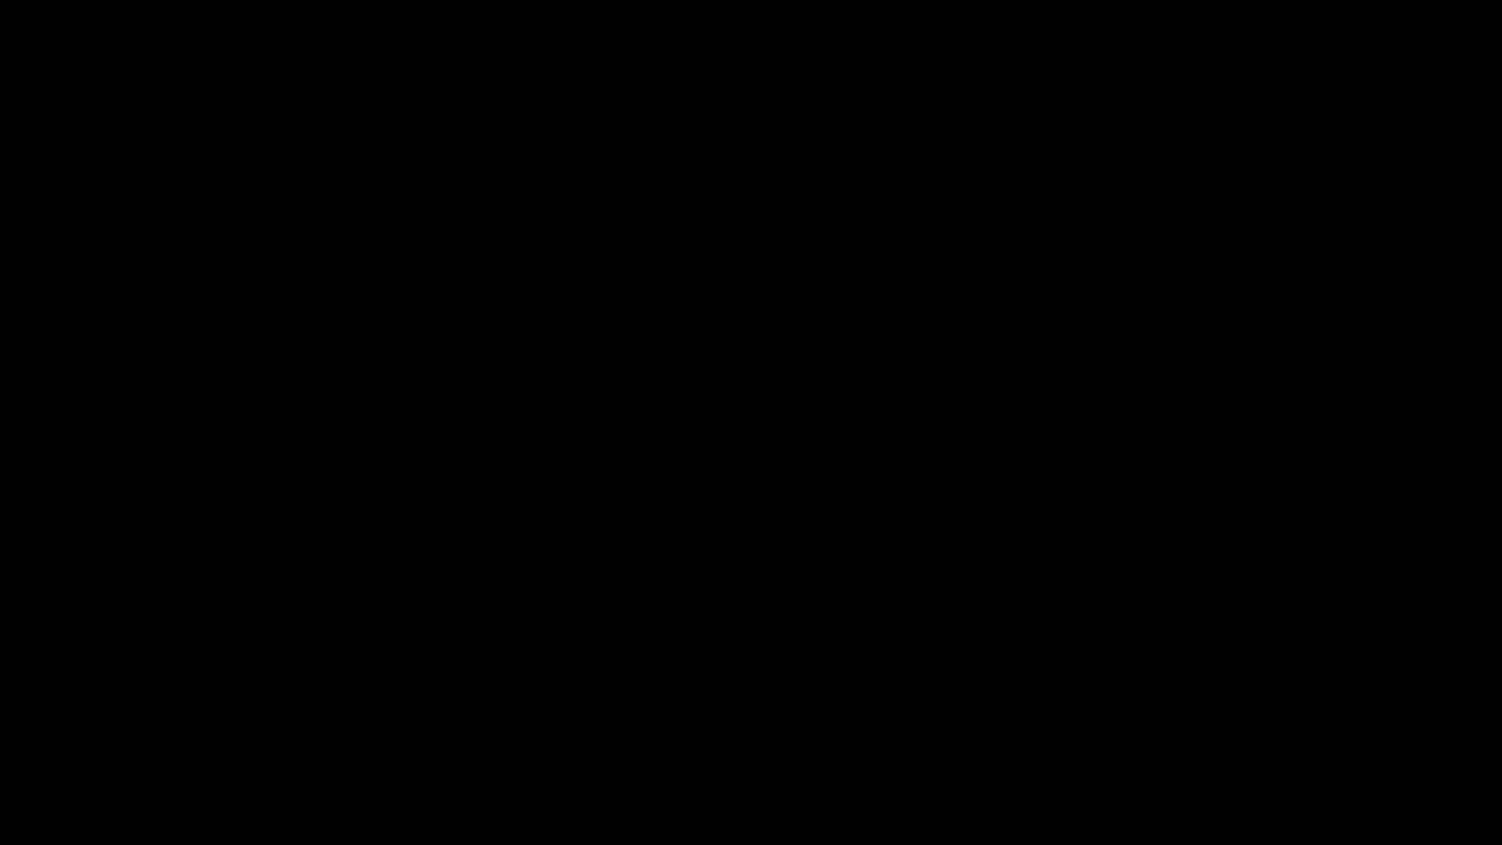